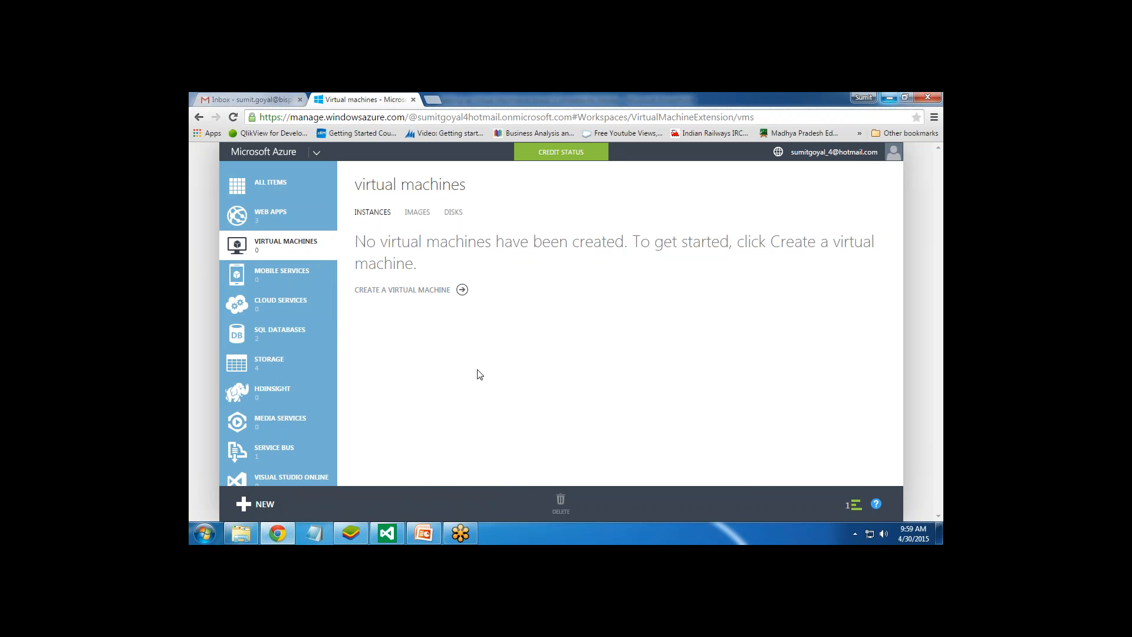
left_click(254, 504)
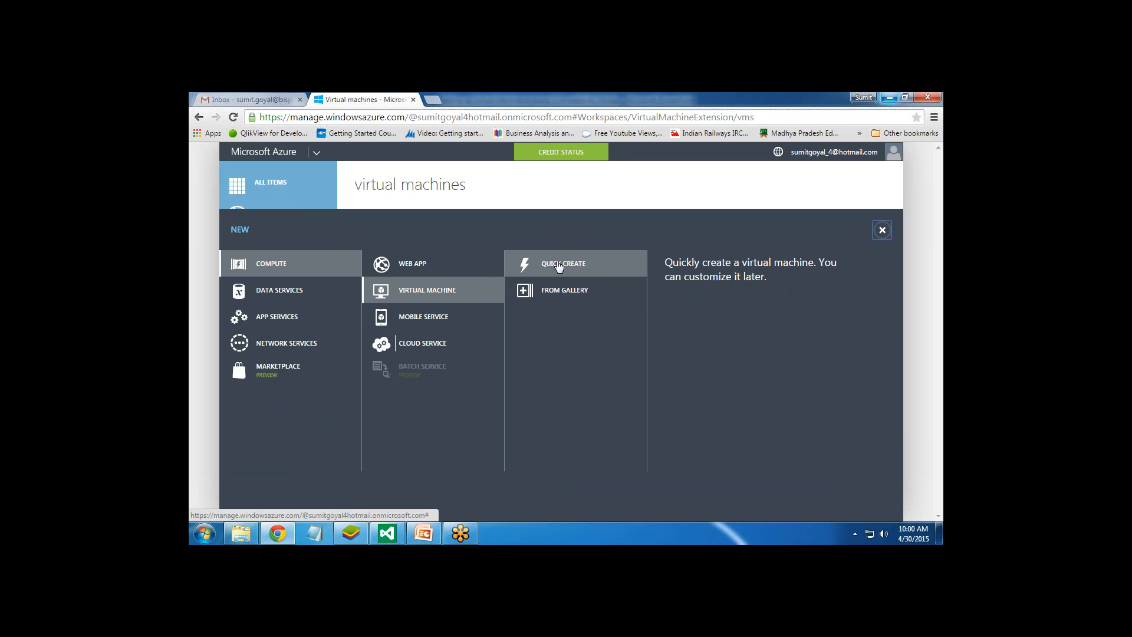
left_click_drag(665, 277, 762, 277)
left_click(567, 347)
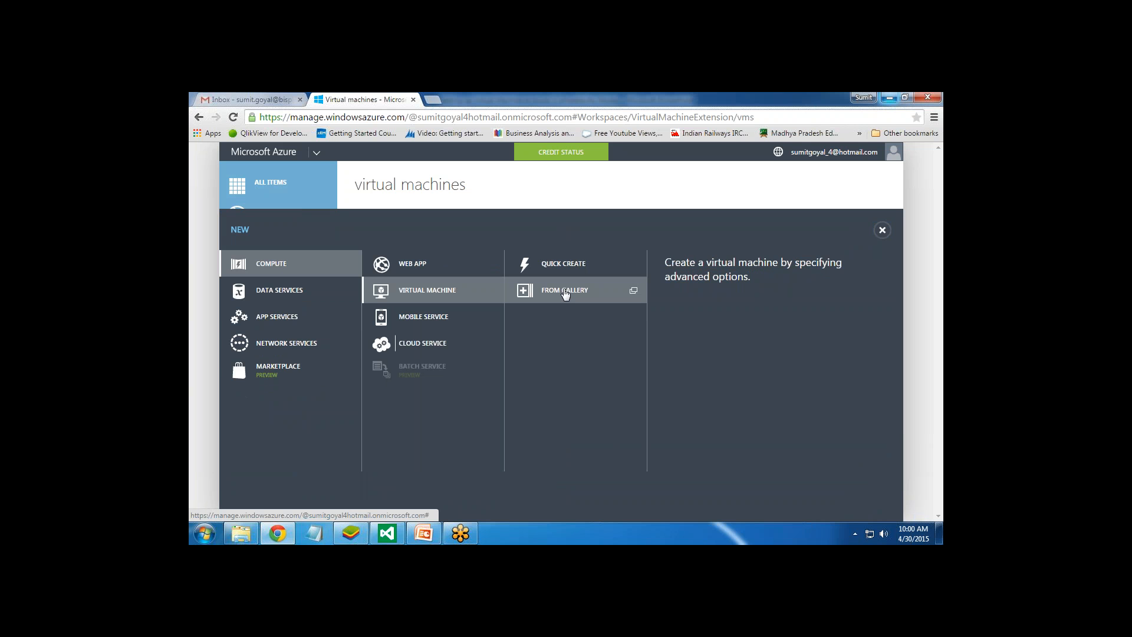
left_click(565, 293)
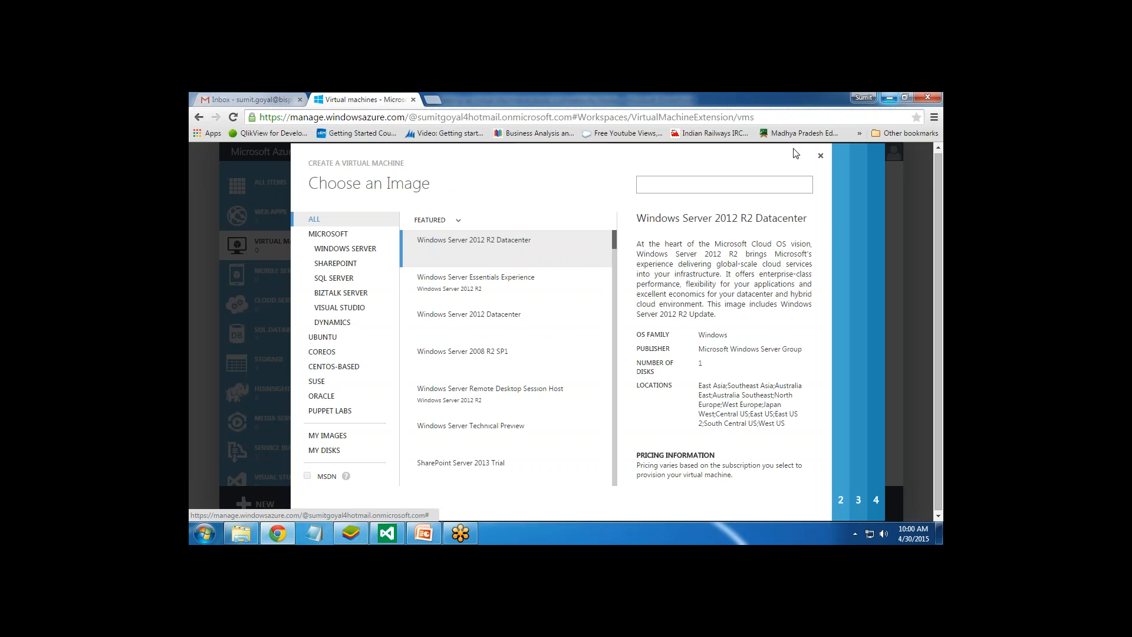
left_click(821, 156)
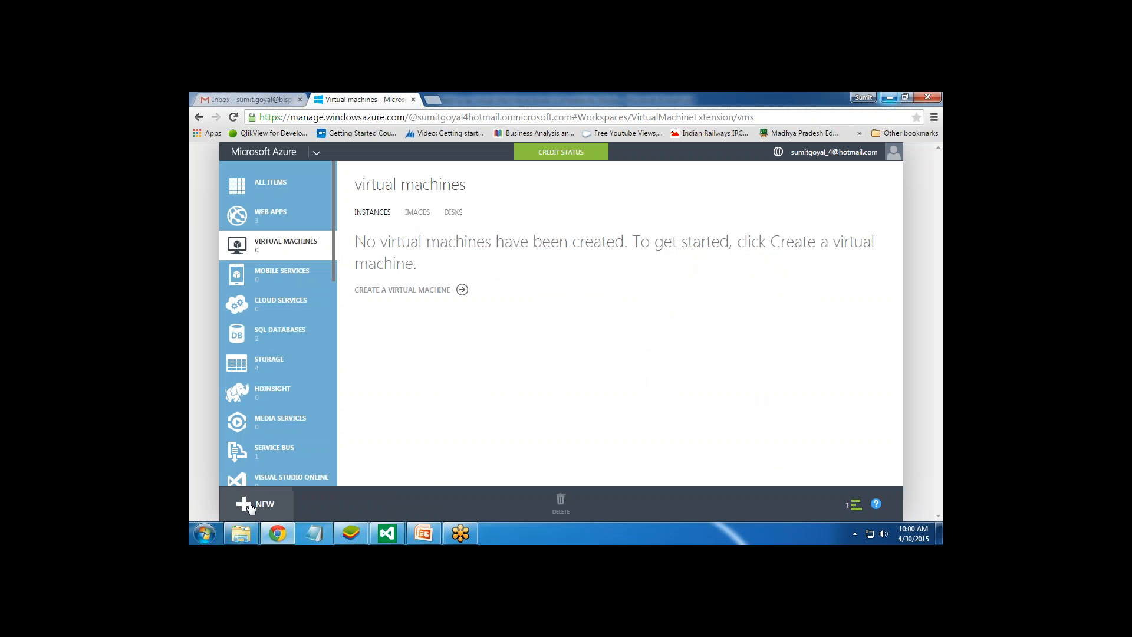
Step: Start creating a new compute virtual machine from the gallery
left_click(260, 503)
left_click(271, 263)
left_click(428, 290)
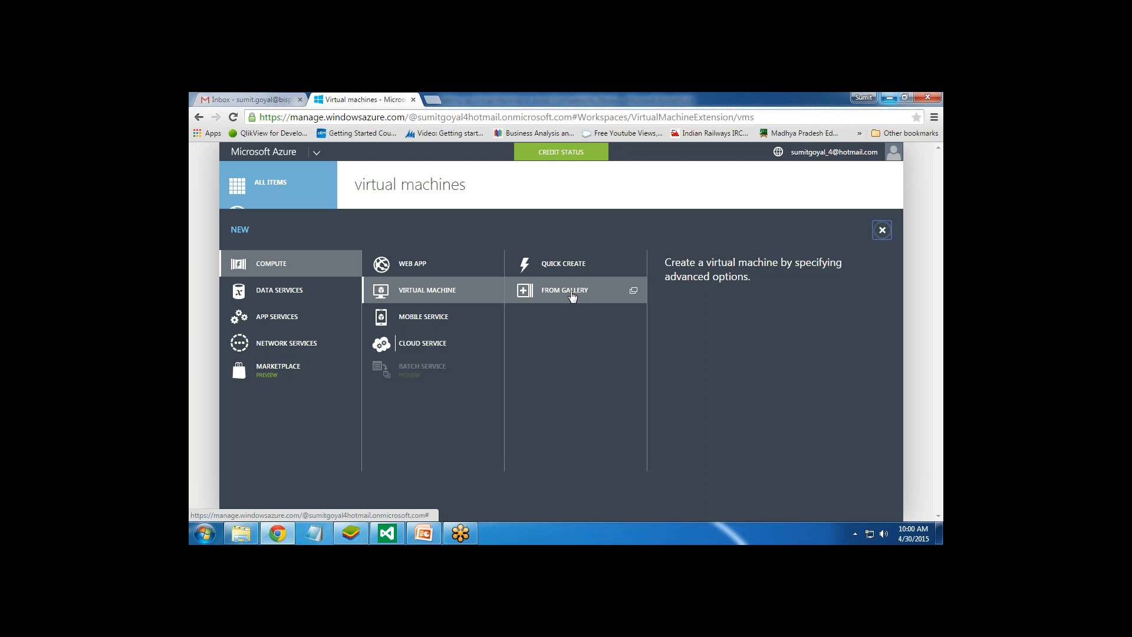
left_click(569, 291)
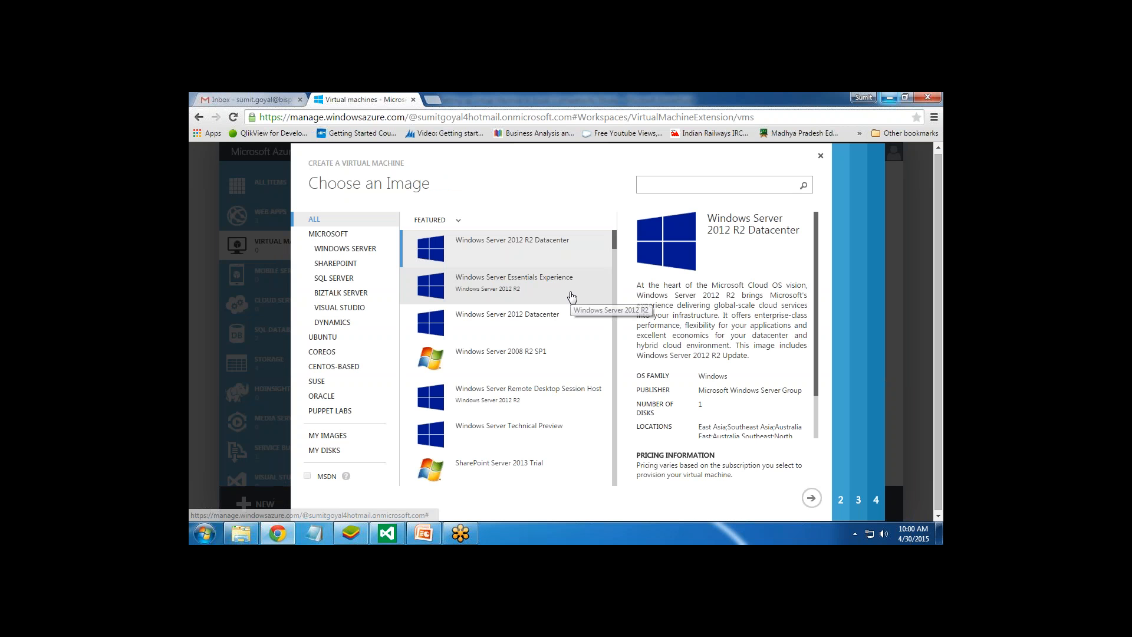
Step: Choose the SQL Server 2008 R2 SP2 Standard image on Windows Server 2008 R2 and continue to the machine configuration
left_click(331, 279)
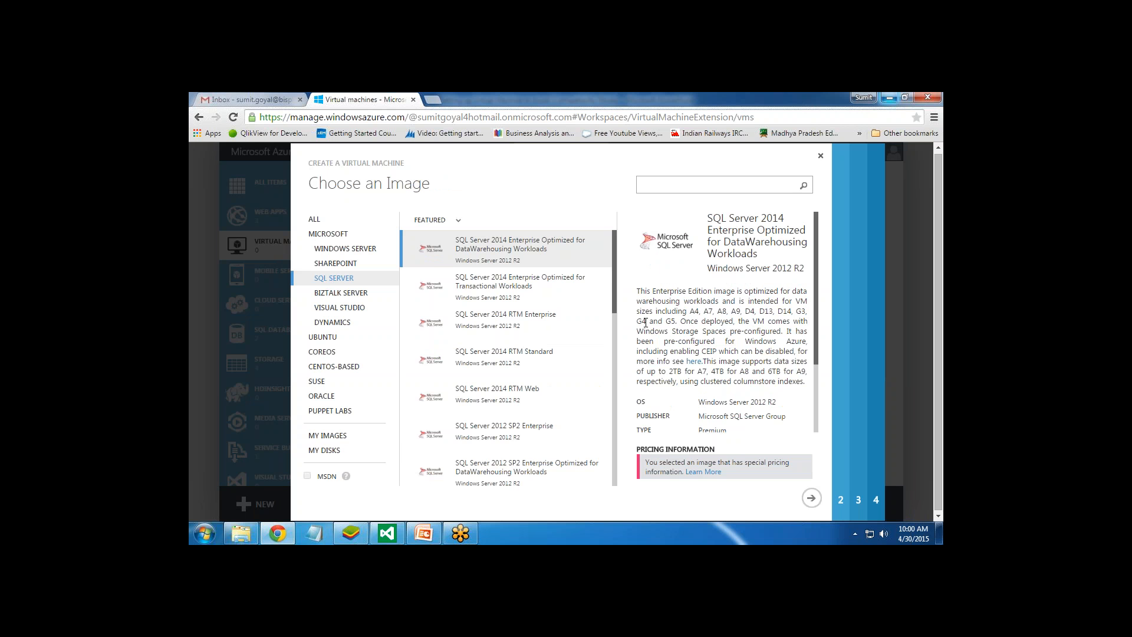
scroll(609, 349, "down", 3)
scroll(609, 349, "up", 3)
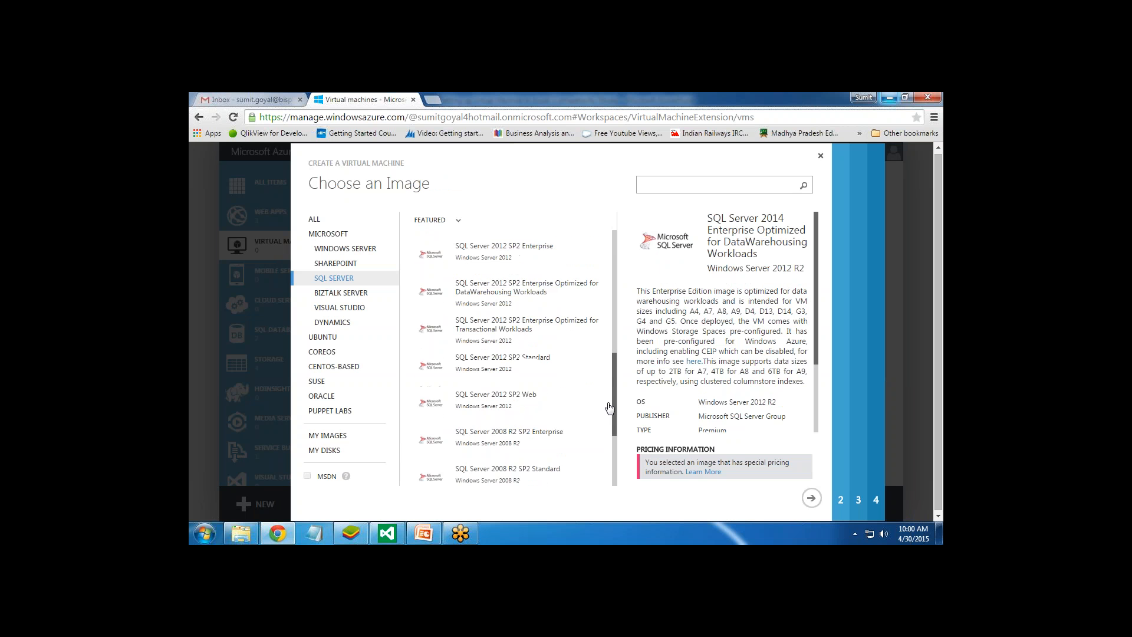
left_click_drag(617, 302, 614, 420)
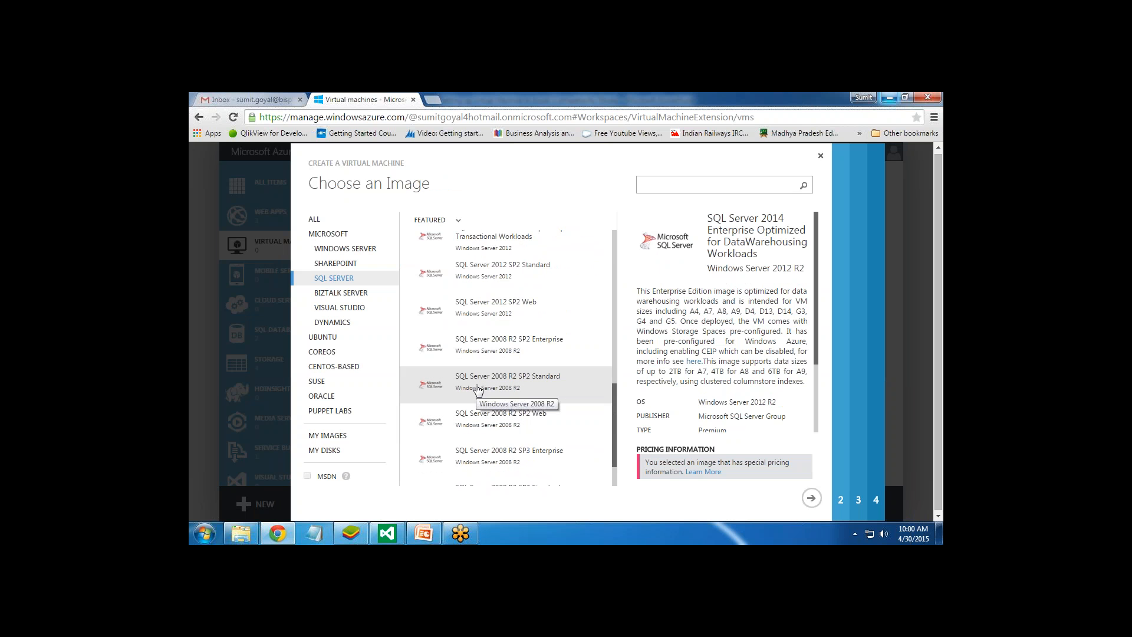
left_click(524, 386)
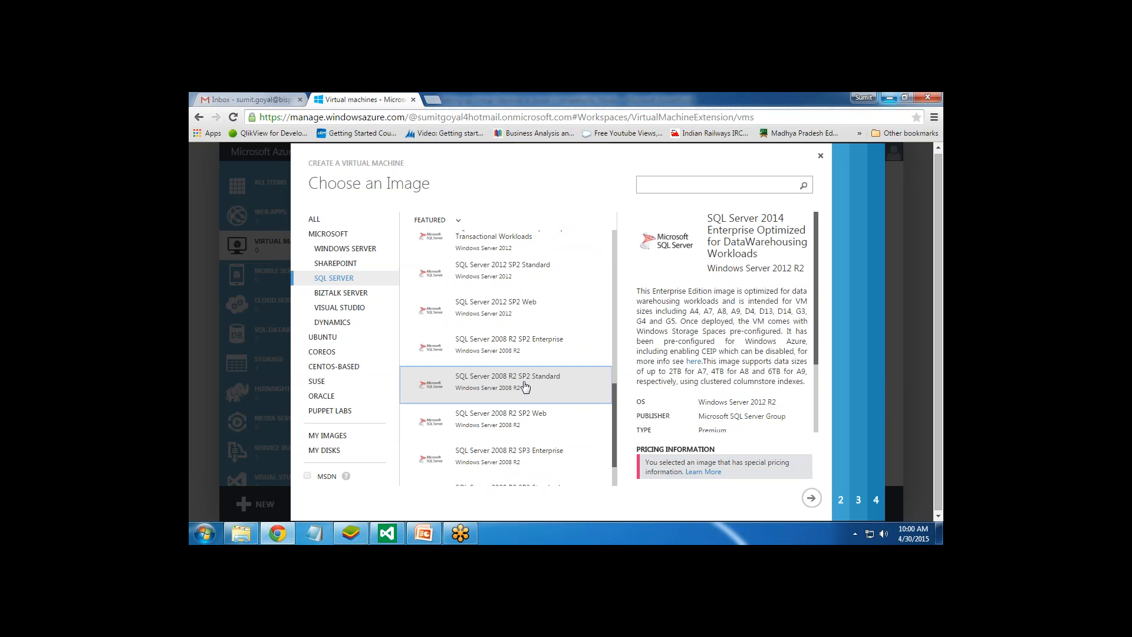
left_click(812, 499)
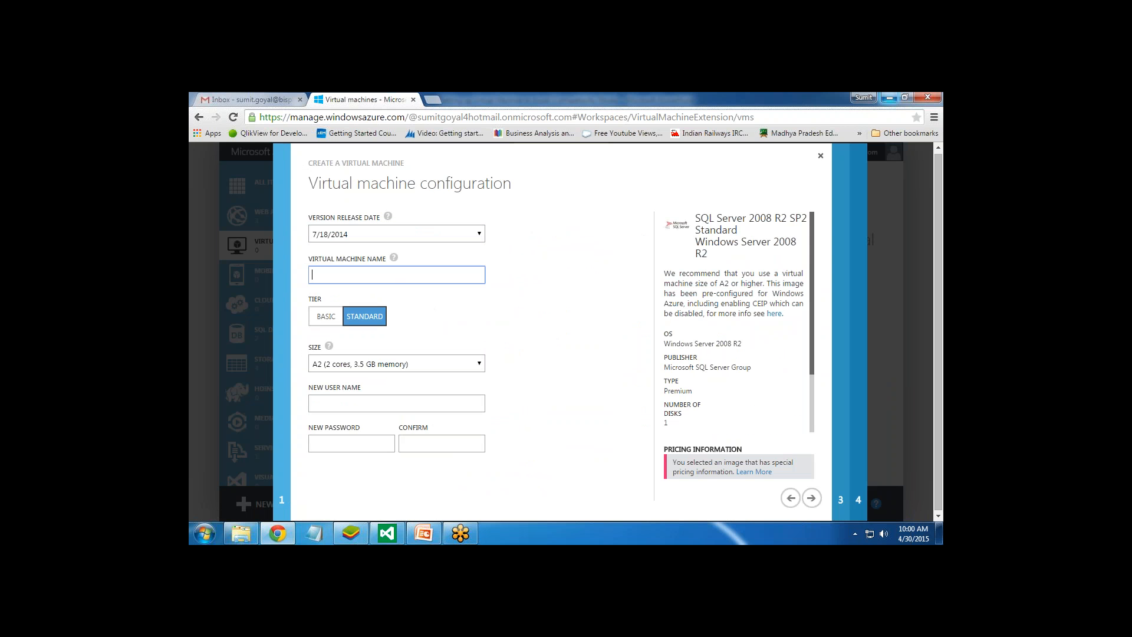
Step: Name the virtual machine BispVirtual
type("BispVirtualMachine")
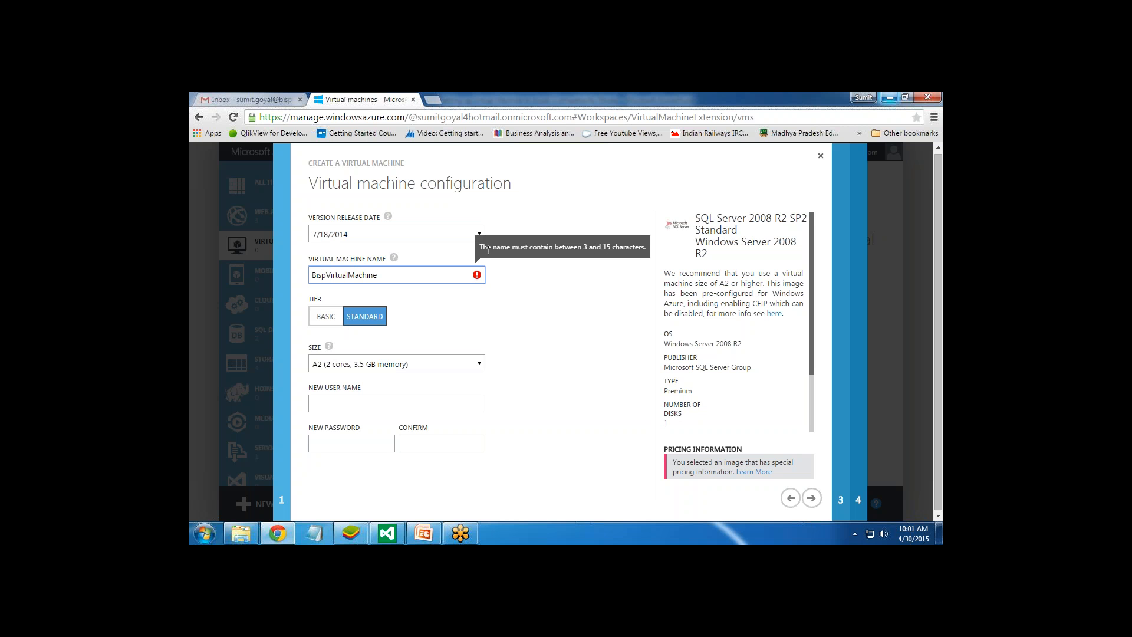
key("BackSpace")
key("BackSpace")
key("BackSpace")
key("BackSpace")
key("BackSpace")
key("BackSpace")
key("BackSpace")
key("BackSpace")
key("BackSpace")
key("BackSpace")
key("BackSpace")
key("BackSpace")
key("BackSpace")
key("BackSpace")
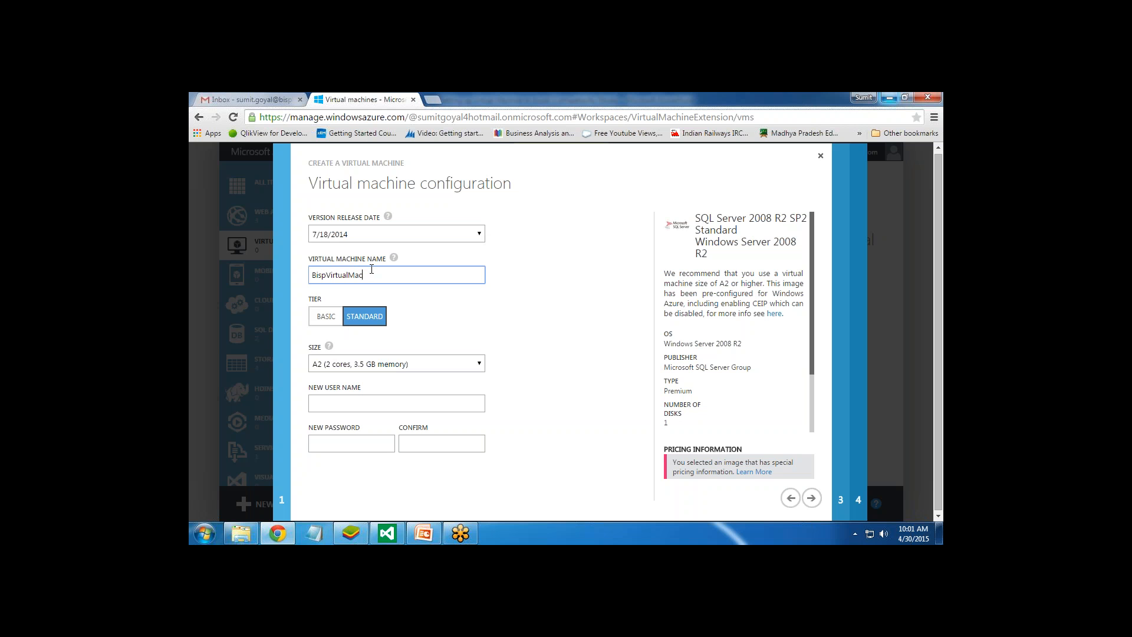
type("Virtual")
key("Tab")
Step: Enter the new user name, fill in and confirm the account password, and continue to the cloud service settings
left_click(353, 404)
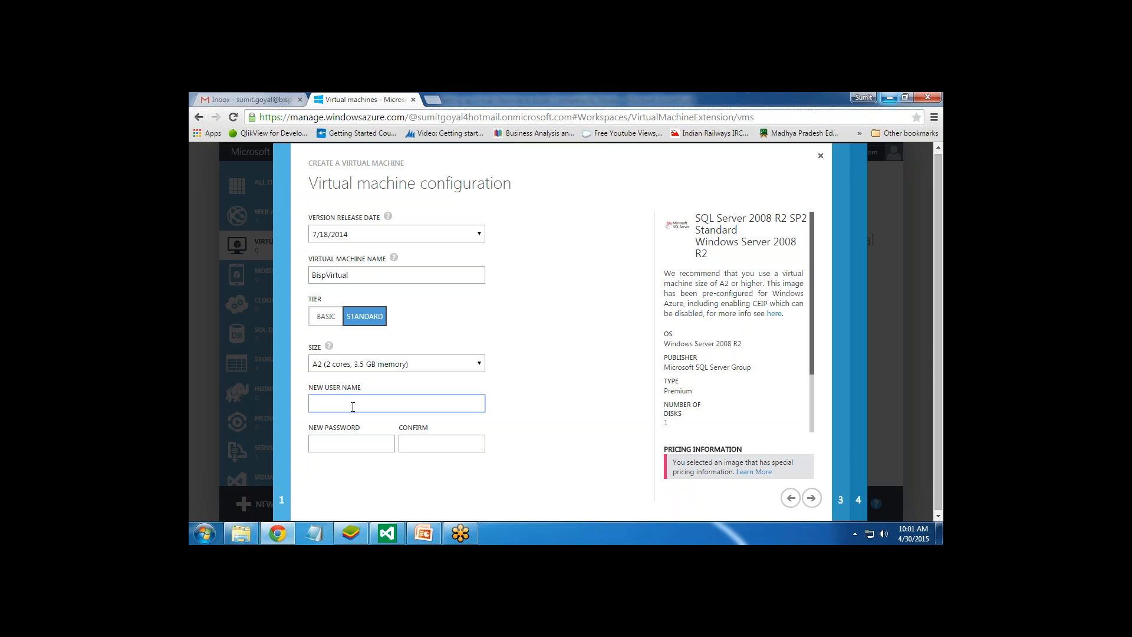
type("sumit")
key("Tab")
type("•••••••••")
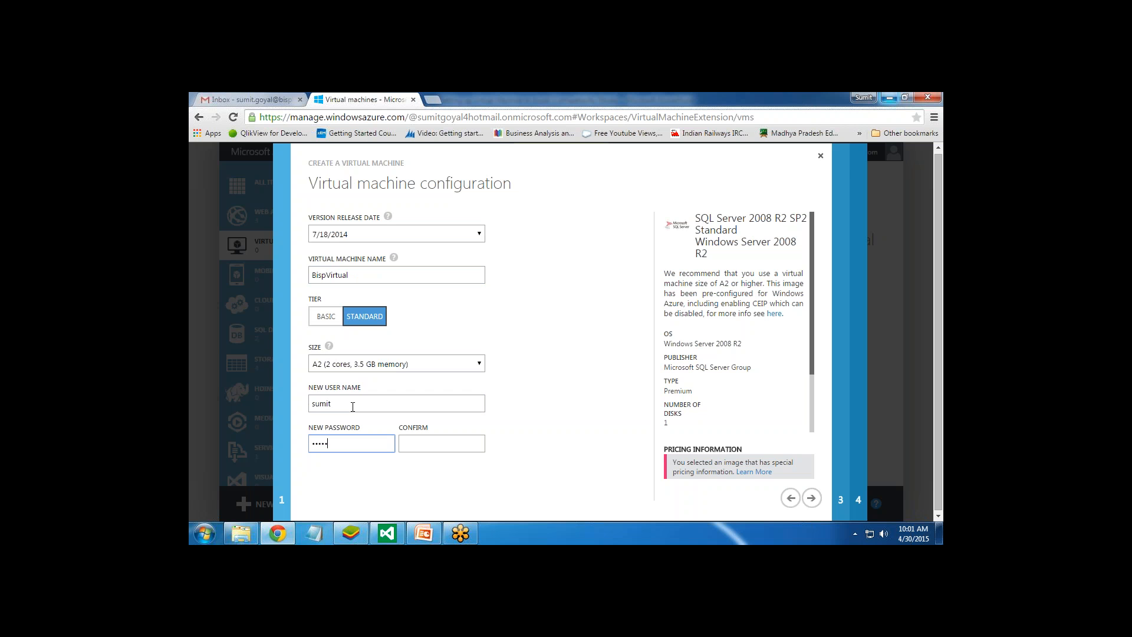
type("••")
key("Tab")
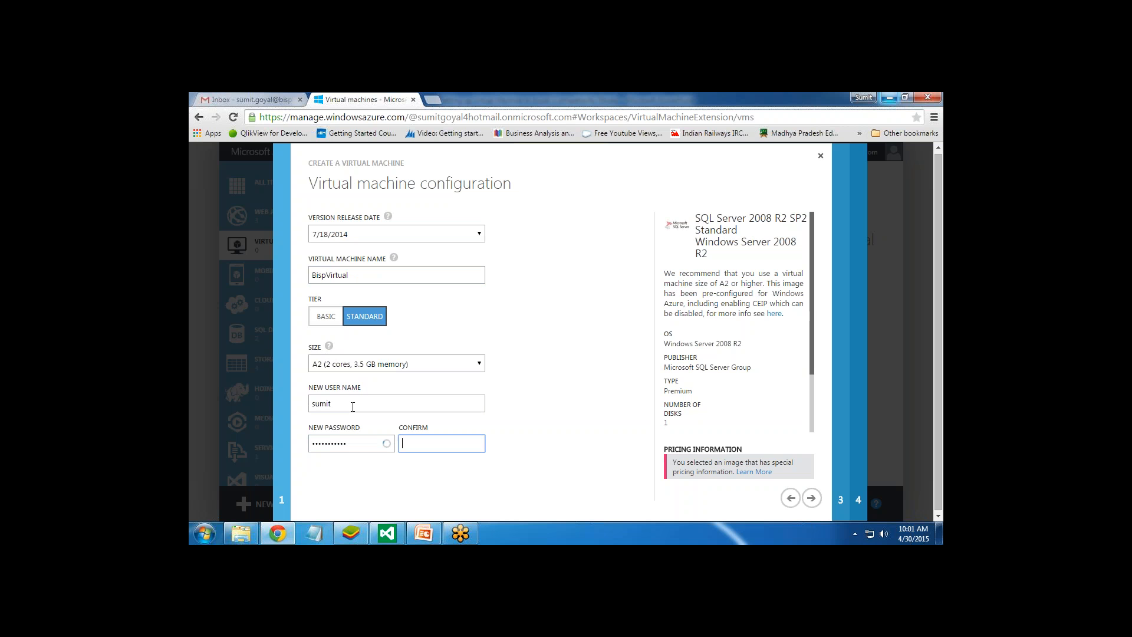
type("•••••••••••")
left_click(813, 500)
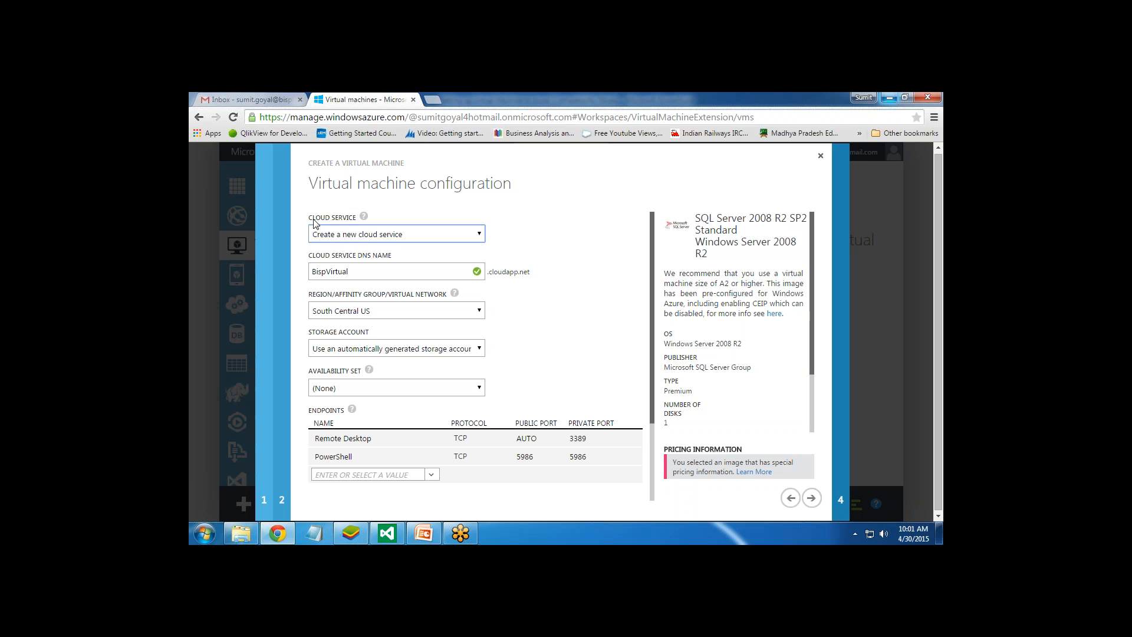
Step: Set the virtual machine's region to East Asia and its storage account to bispnewstorageaccount
mouse_move(365, 218)
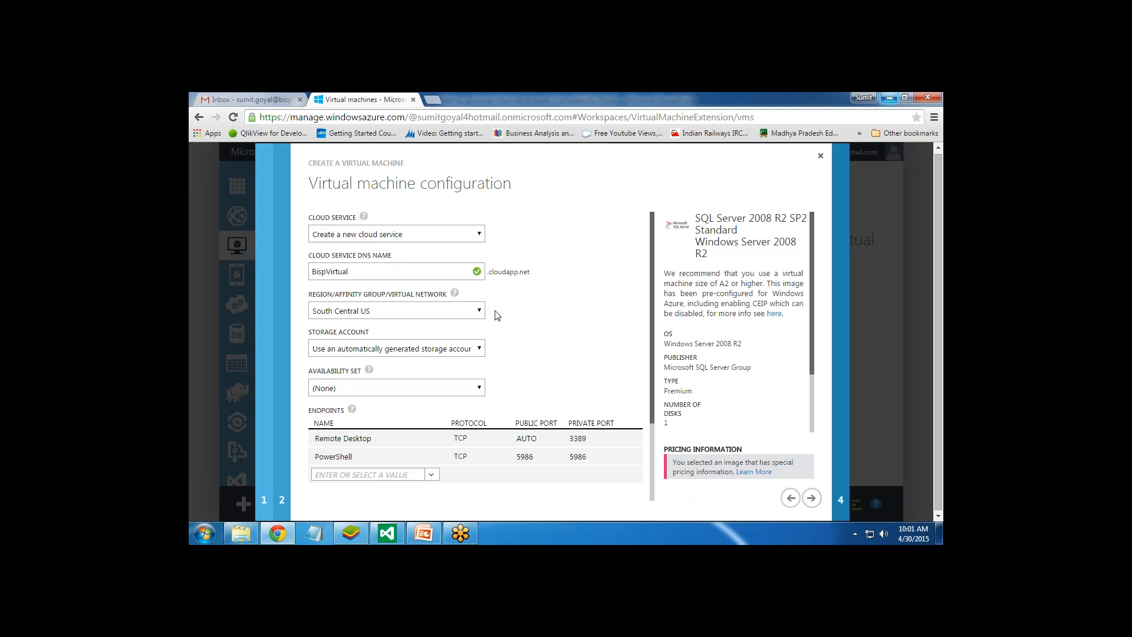
double_click(317, 271)
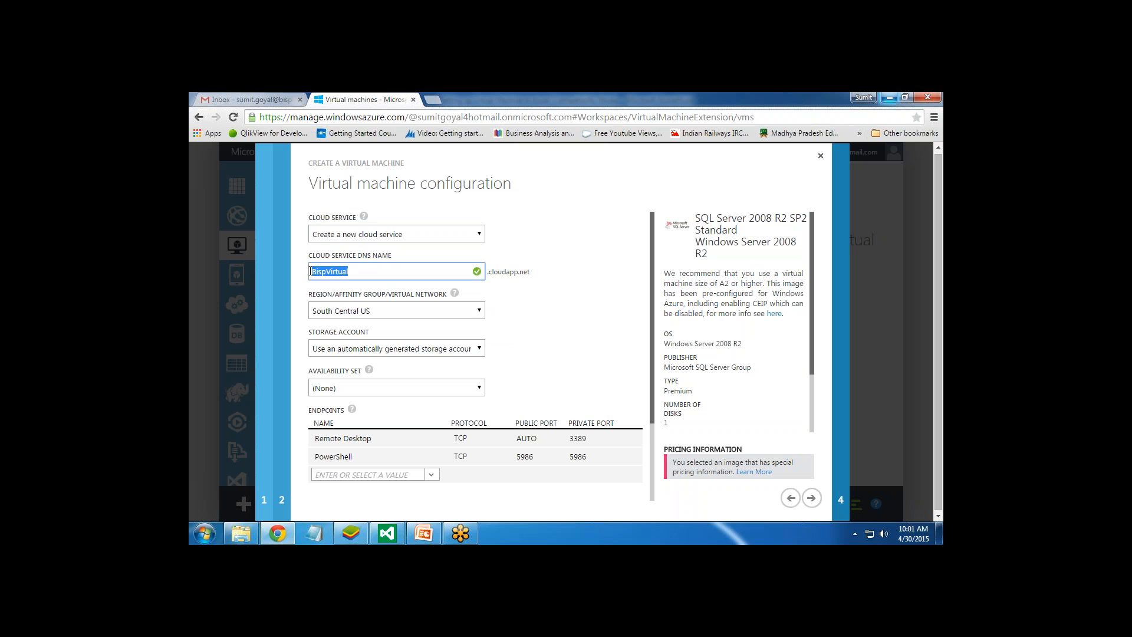
left_click(518, 316)
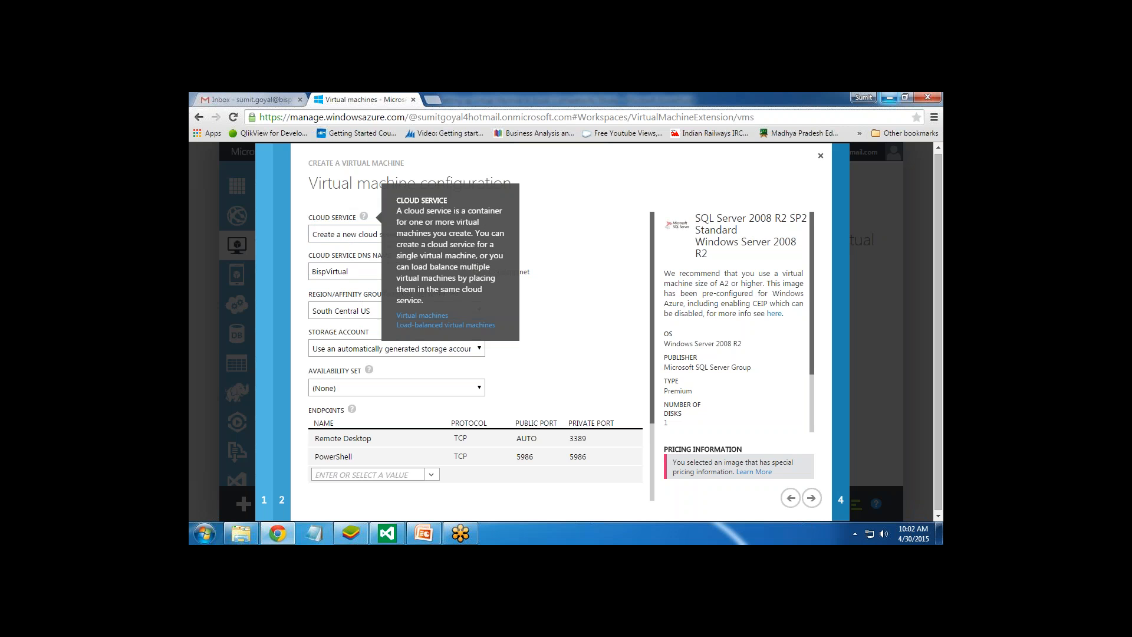
left_click(422, 311)
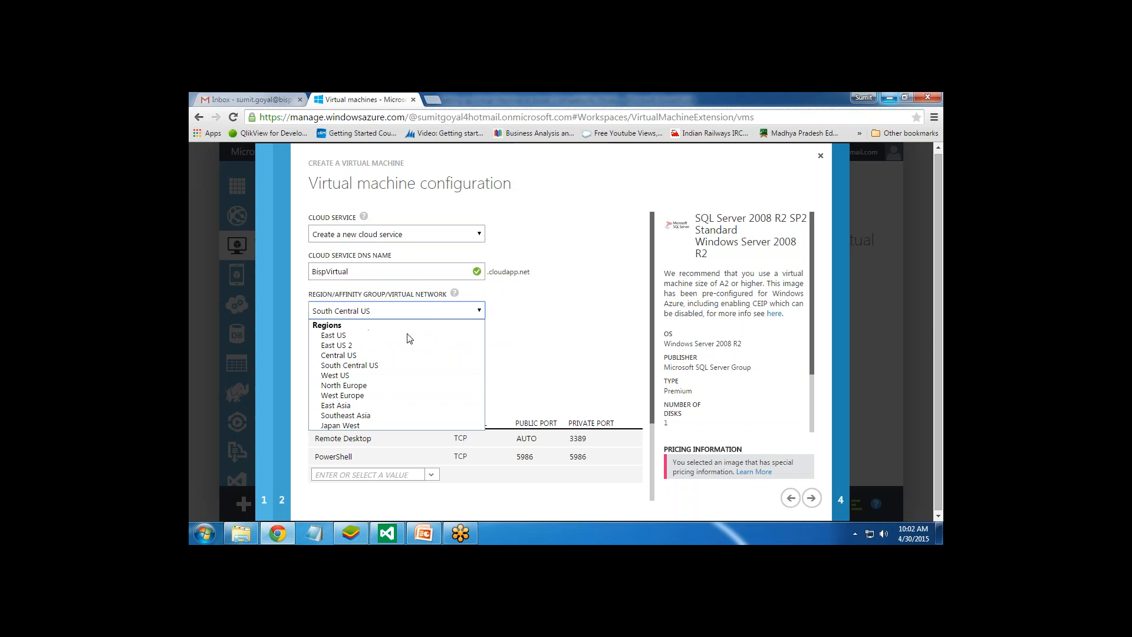
left_click(373, 407)
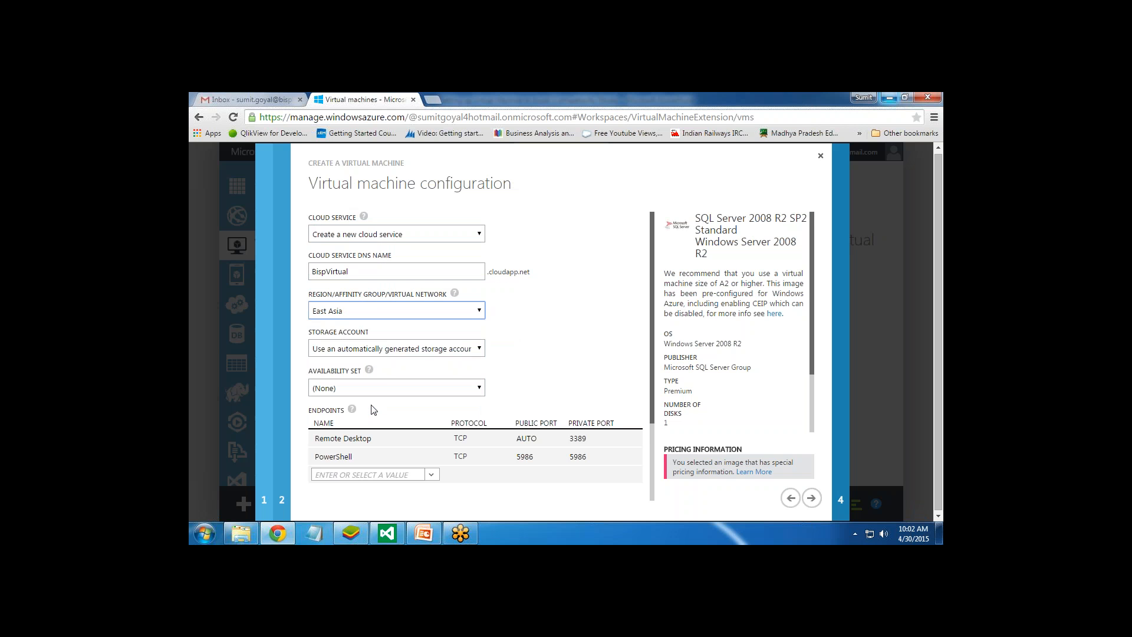
left_click(384, 350)
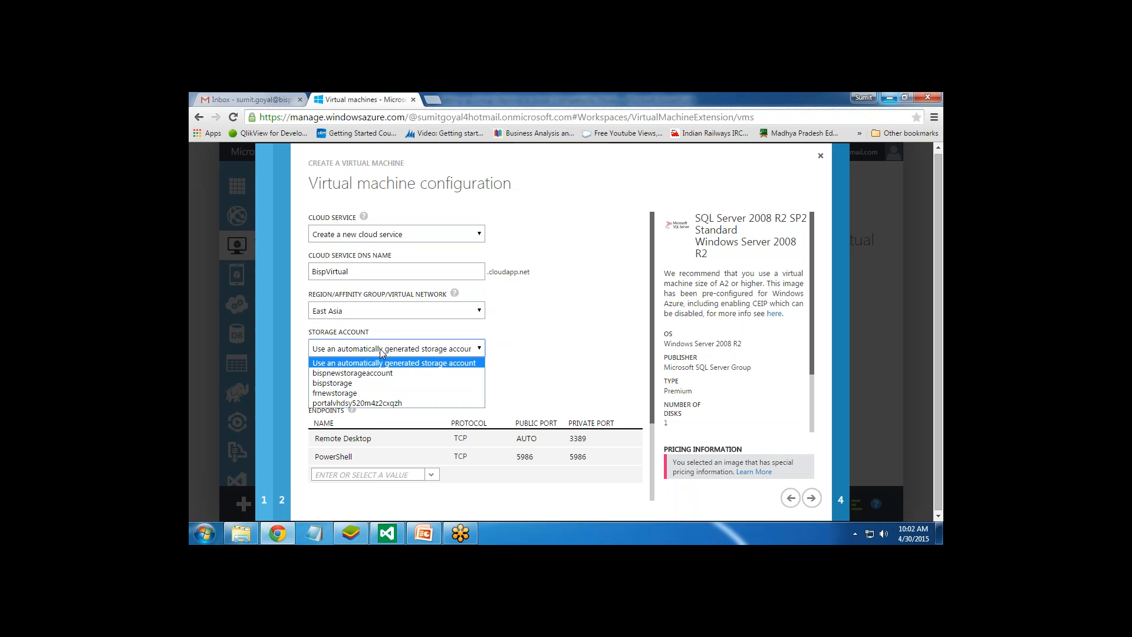
left_click(361, 375)
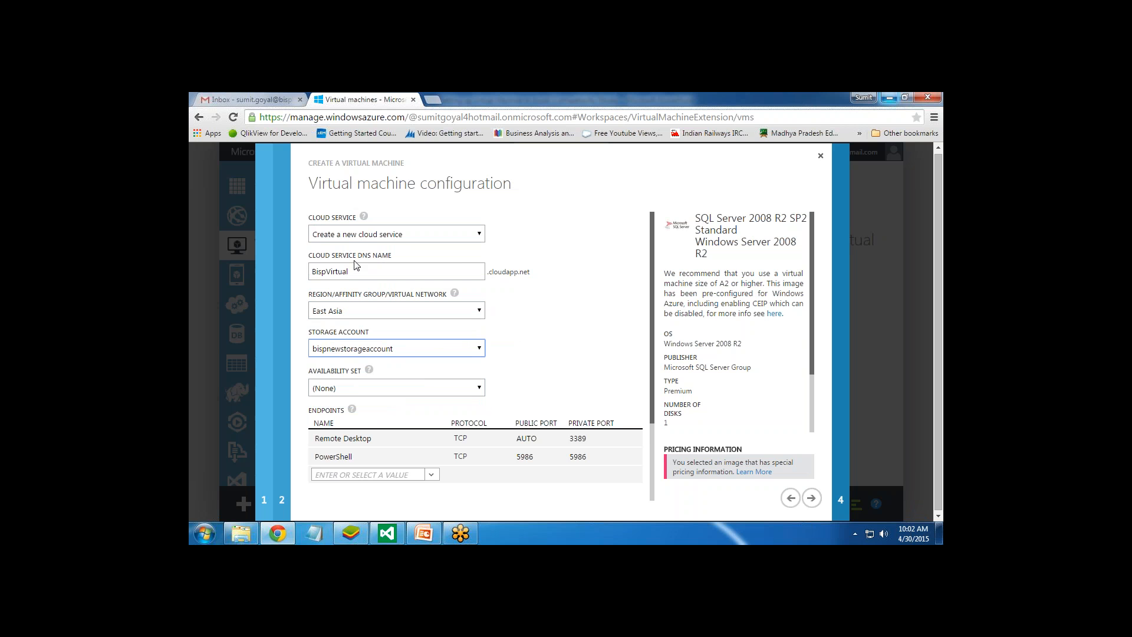
Step: Review the endpoint settings, keep the Remote Desktop and PowerShell endpoints, and submit the virtual machine for creation
left_click(352, 408)
scroll(531, 353, "down", 3)
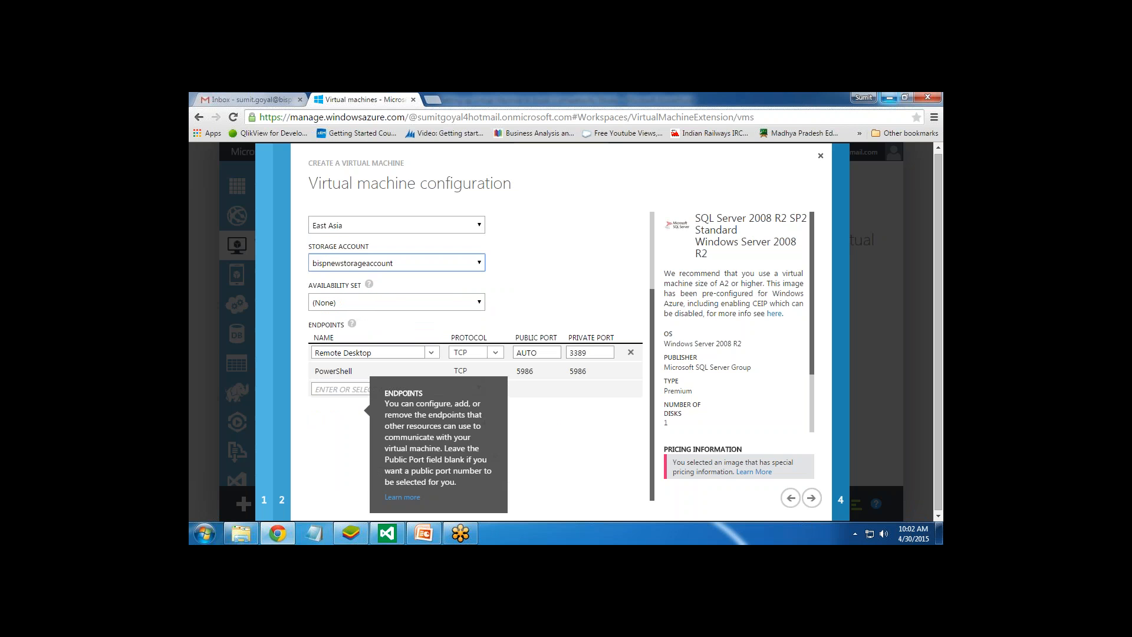
left_click(313, 447)
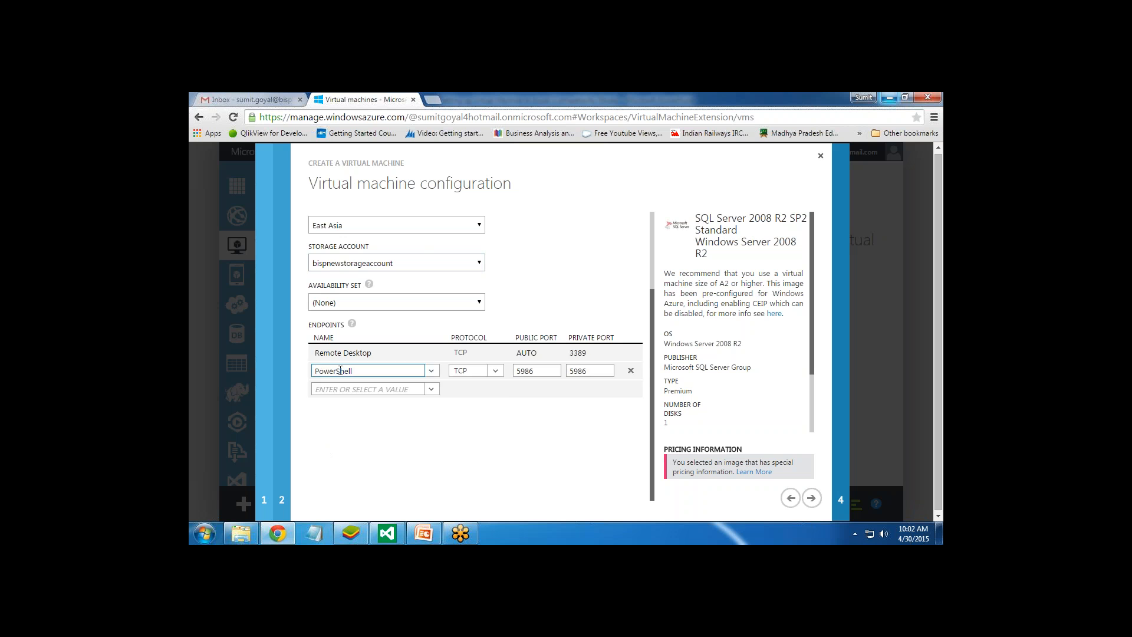
left_click(356, 324)
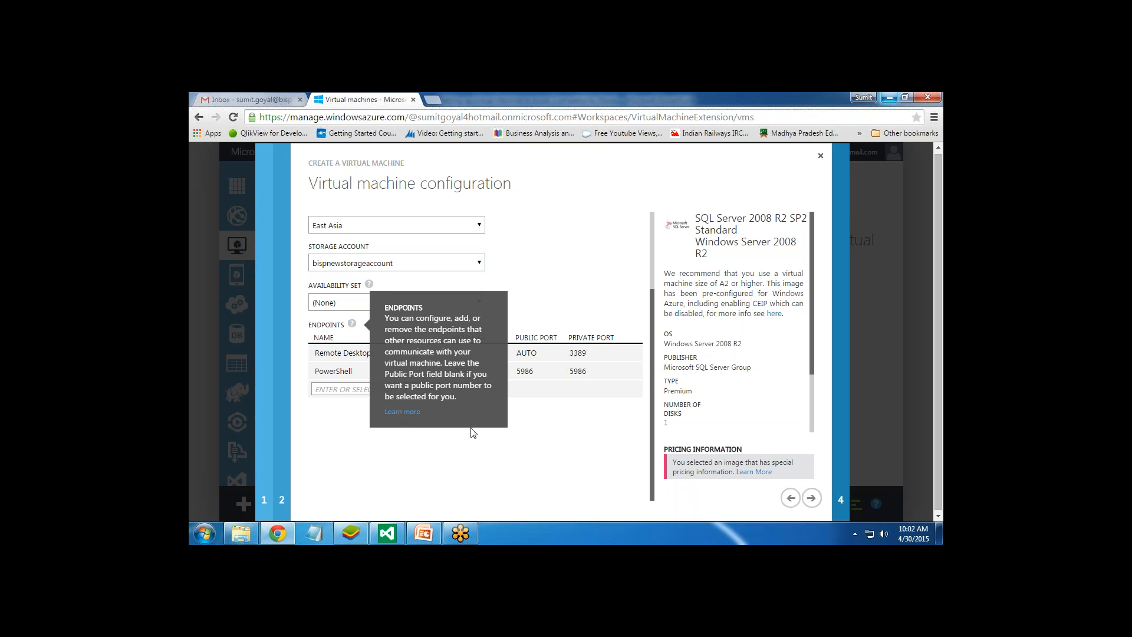
left_click(531, 461)
left_click(812, 498)
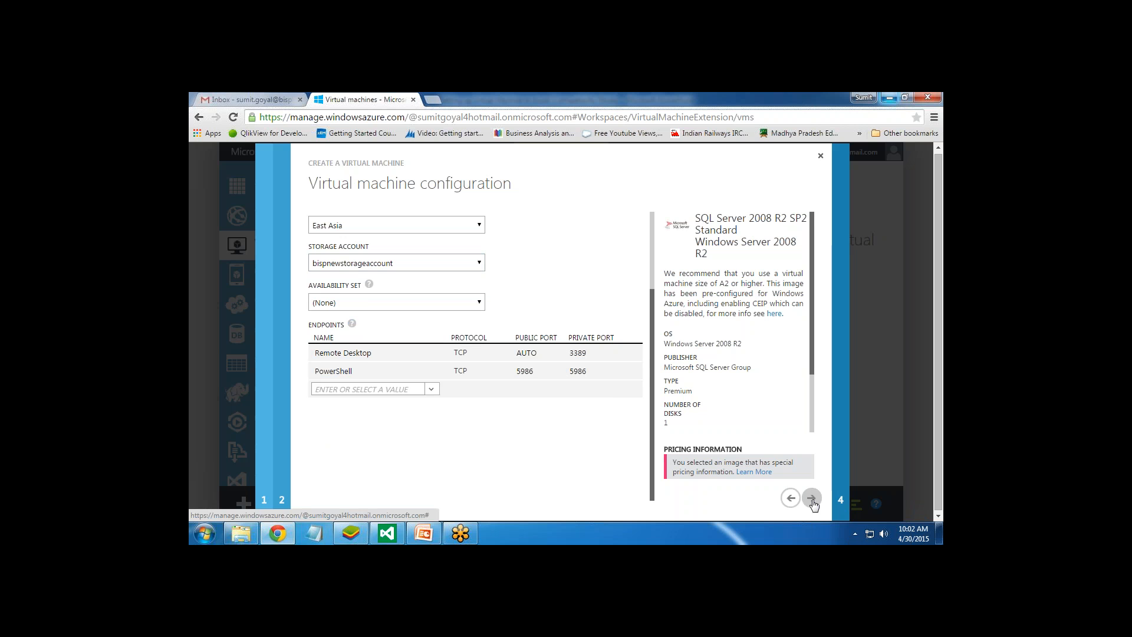
left_click(810, 501)
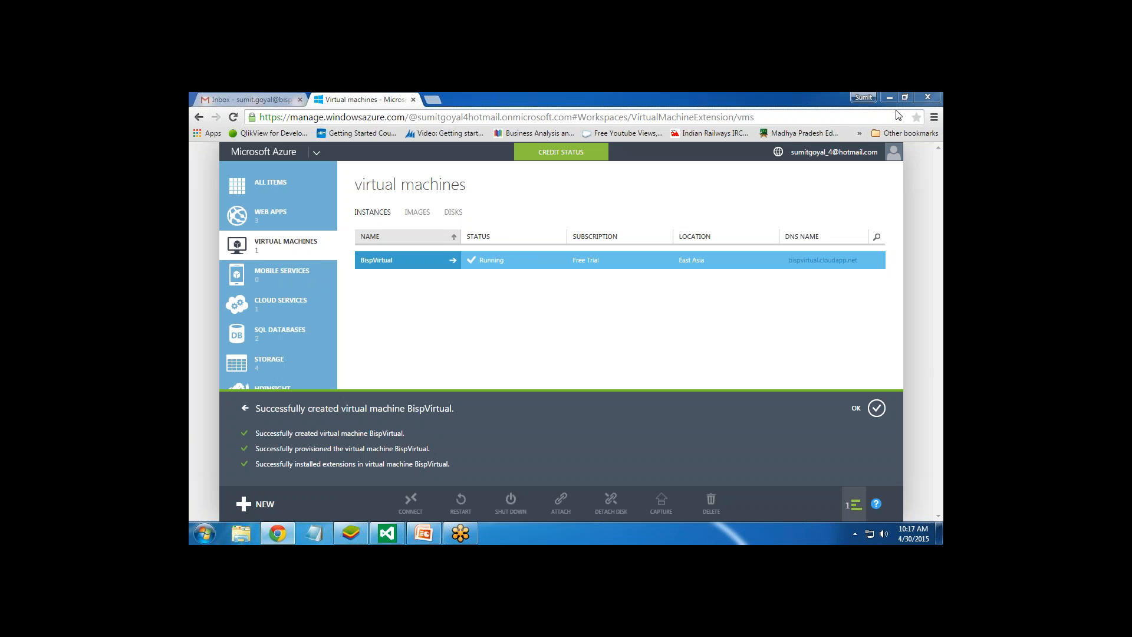
Step: Dismiss the virtual machine creation notification and return to the virtual machines list
left_click(557, 390)
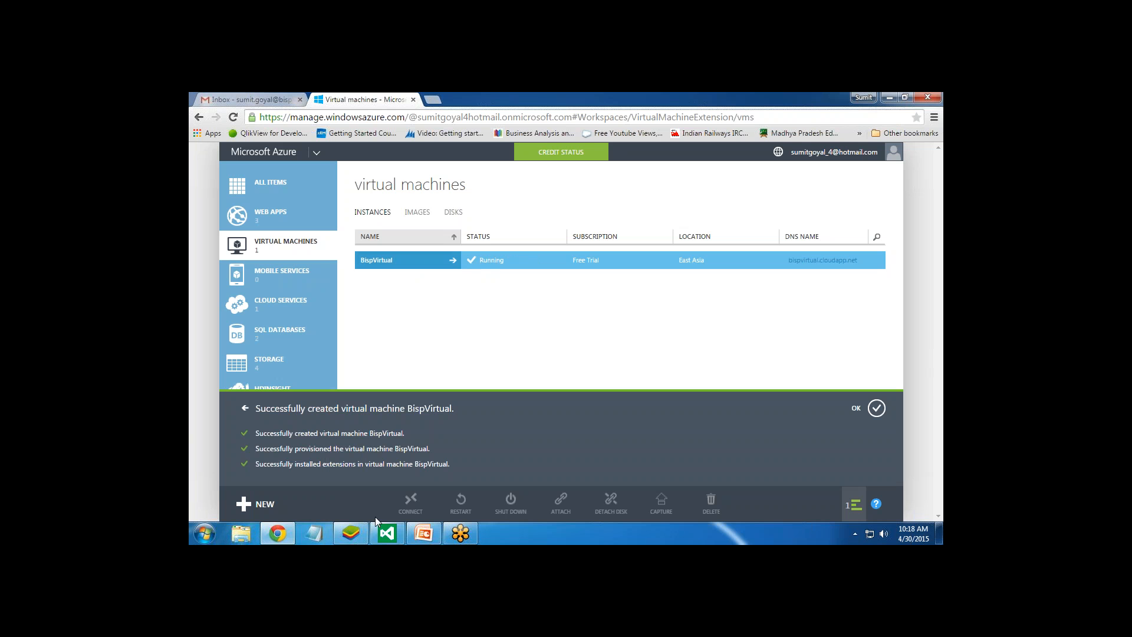
left_click(877, 408)
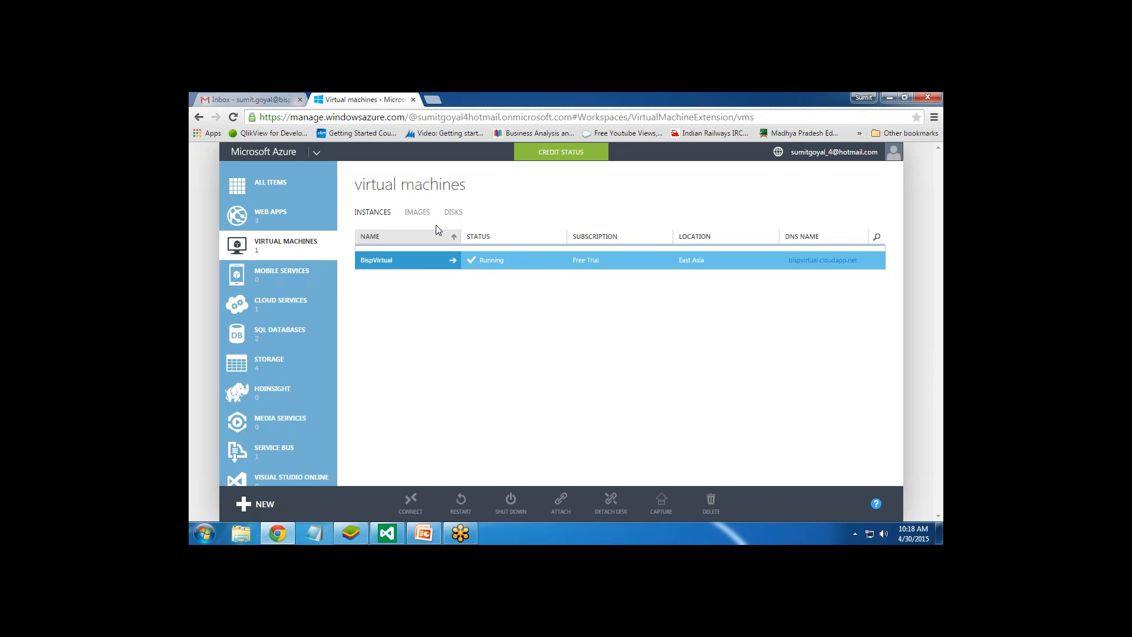
left_click(274, 250)
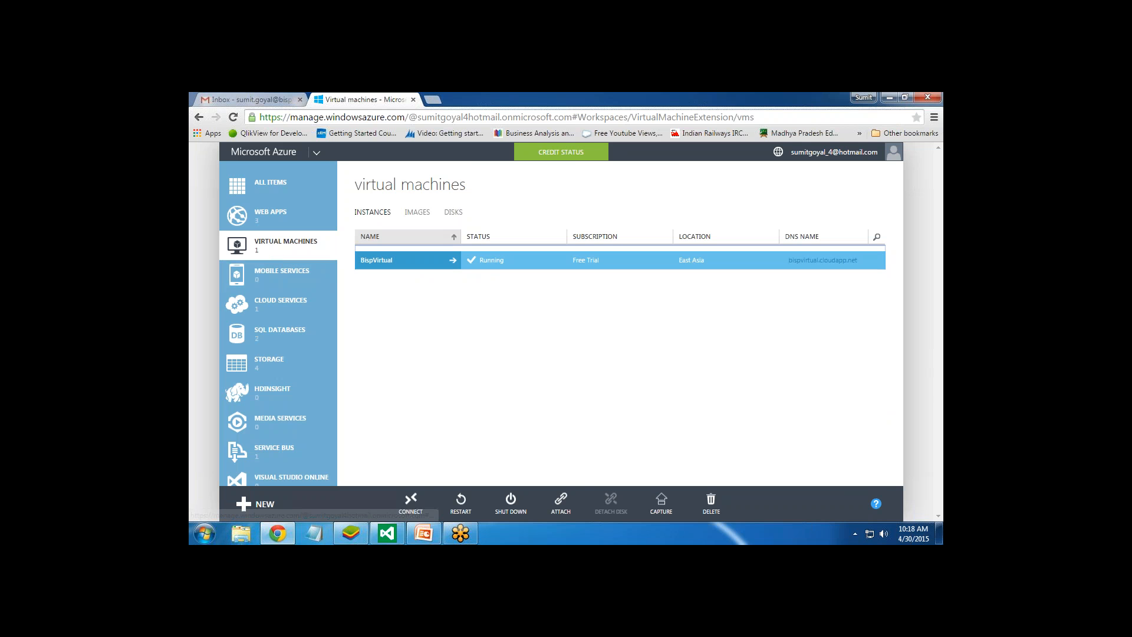
Step: Attach an empty 20 GB disk to the BispVirtual virtual machine, keeping the default storage location and file name
left_click(561, 506)
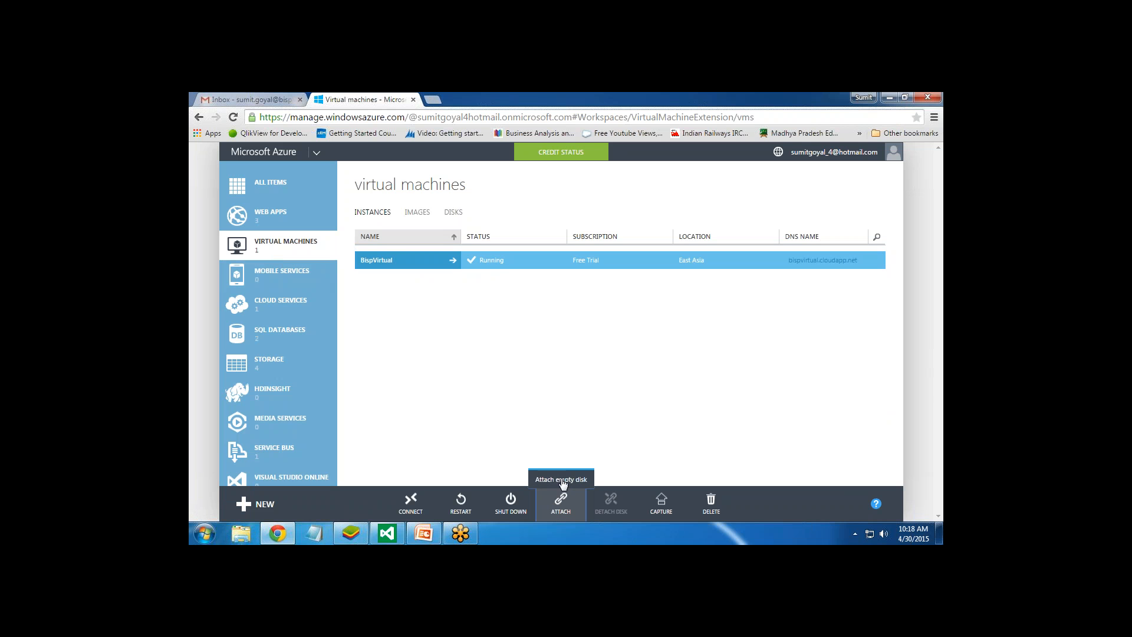
left_click(570, 482)
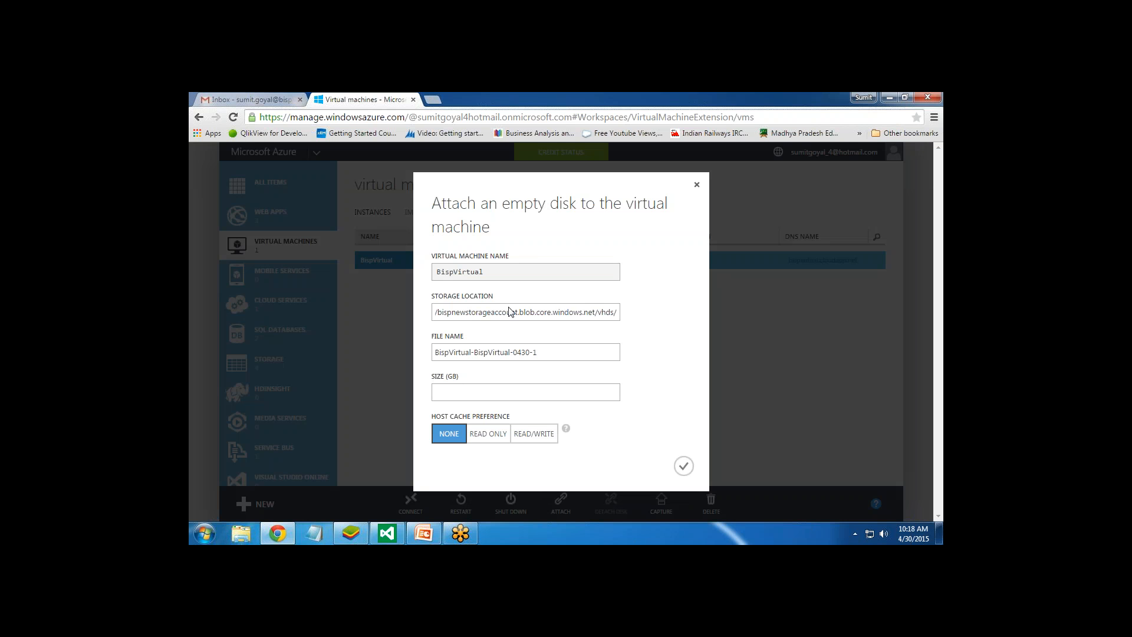
left_click(485, 391)
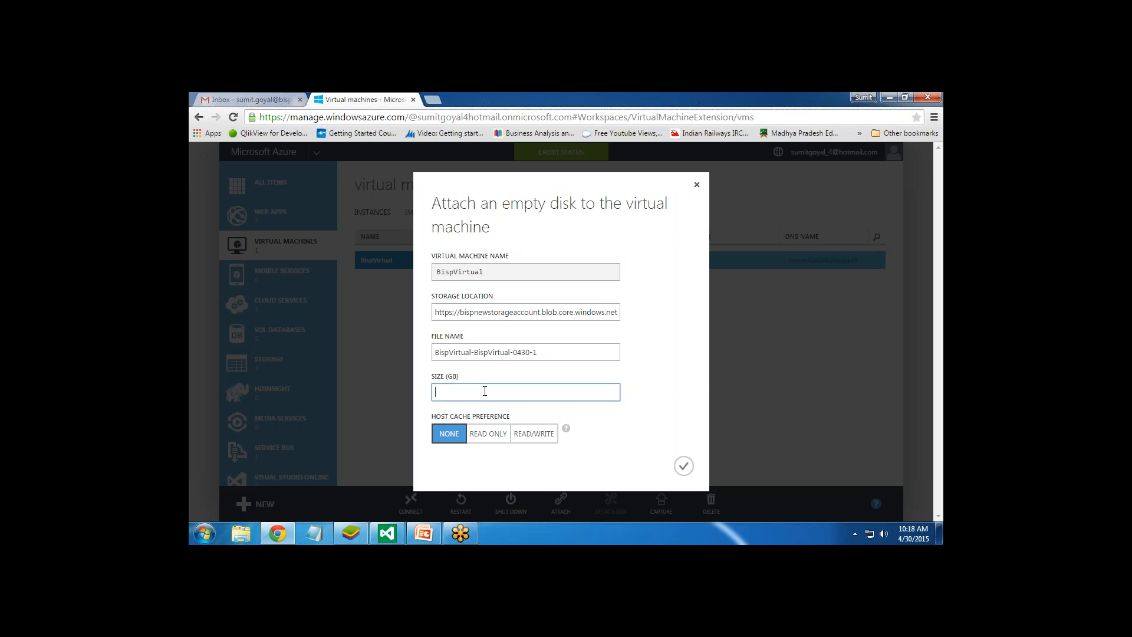
type("20")
left_click(684, 466)
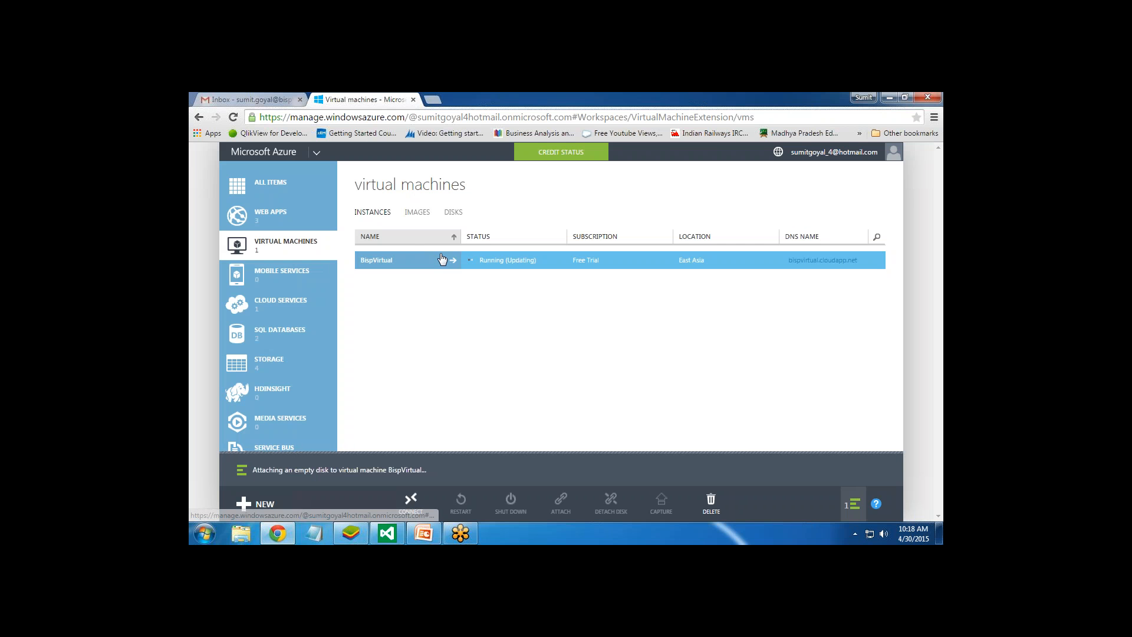
left_click(442, 260)
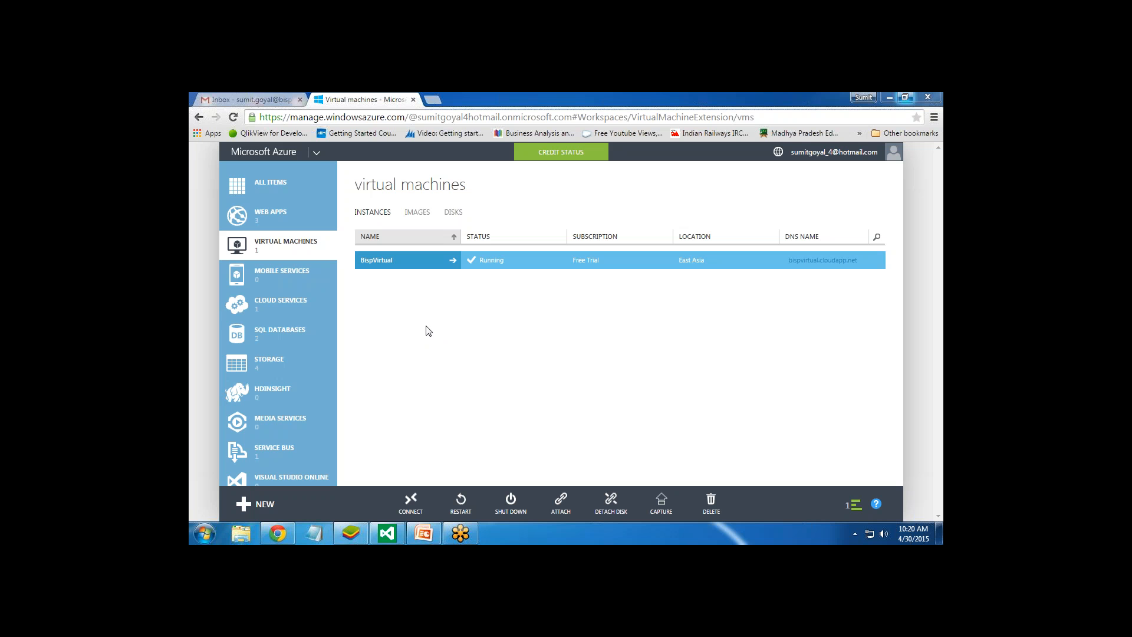
Step: Check the cloud services list, return to the virtual machines, and open the endpoints of BispVirtual
left_click(276, 305)
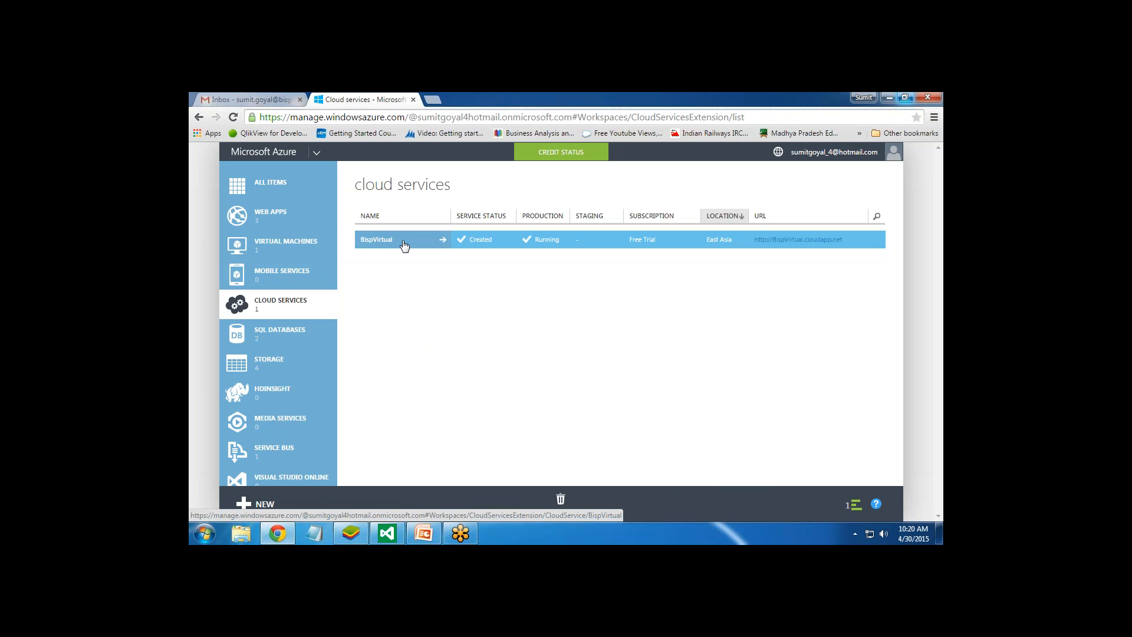
left_click(269, 244)
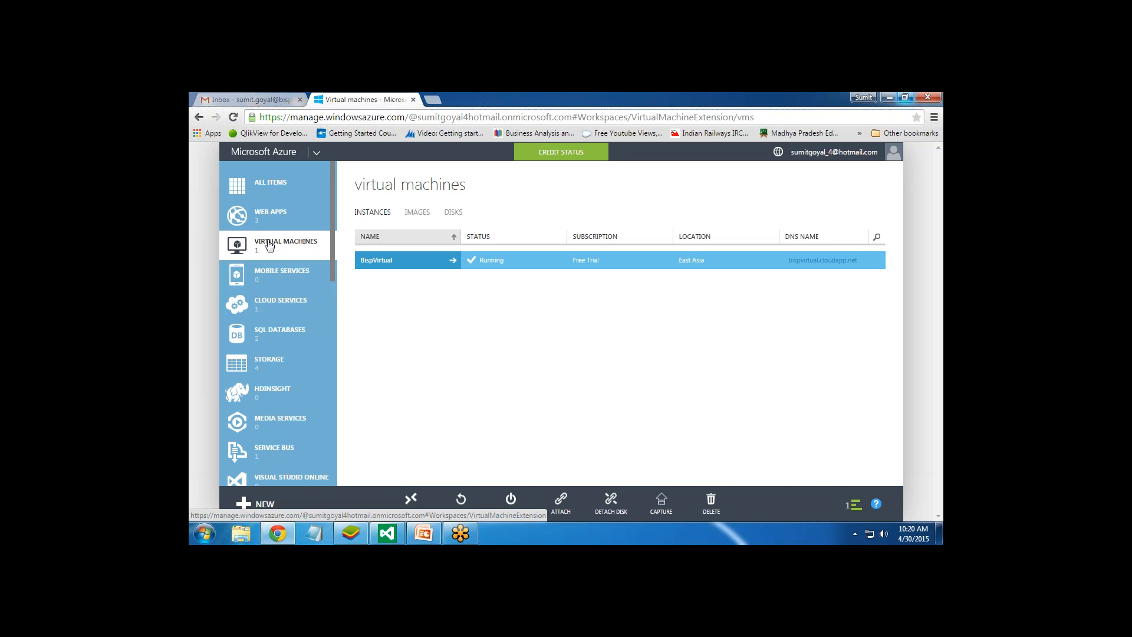
left_click(378, 260)
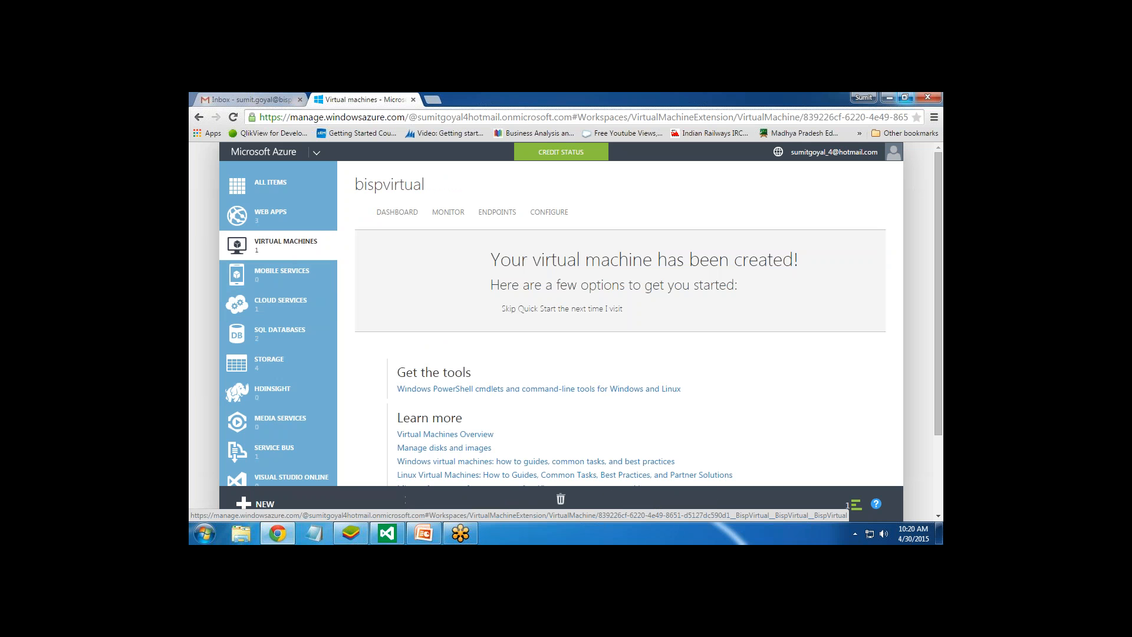
left_click(494, 213)
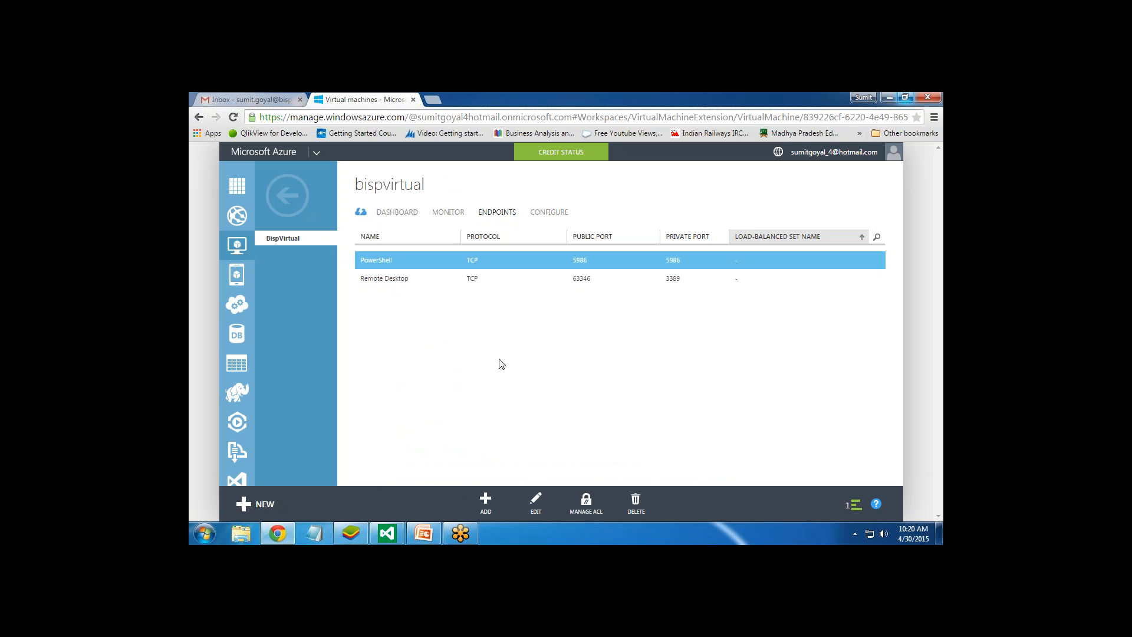
Step: Start adding a stand-alone endpoint to BispVirtual and choose MSSQL as its name
left_click(486, 504)
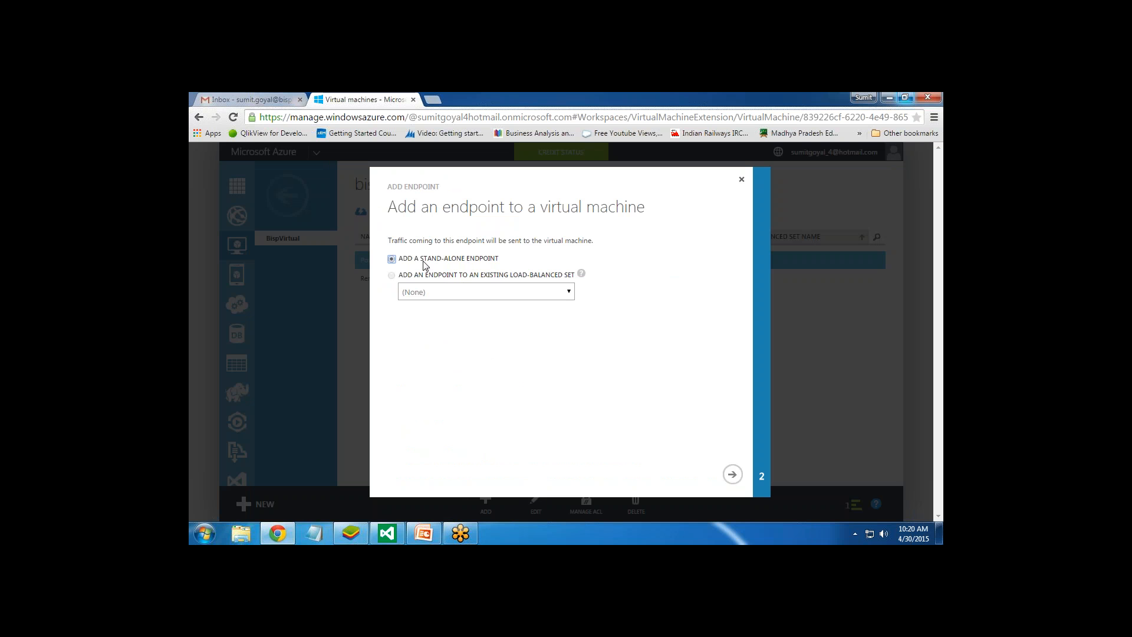
left_click(732, 474)
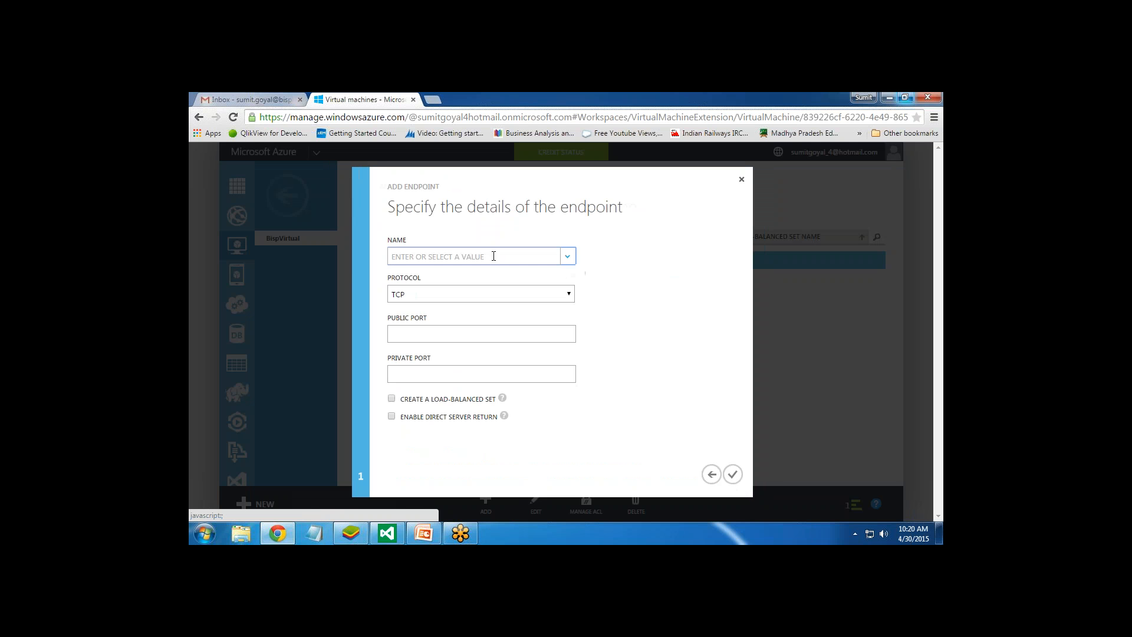
left_click(567, 257)
scroll(568, 369, "down", 3)
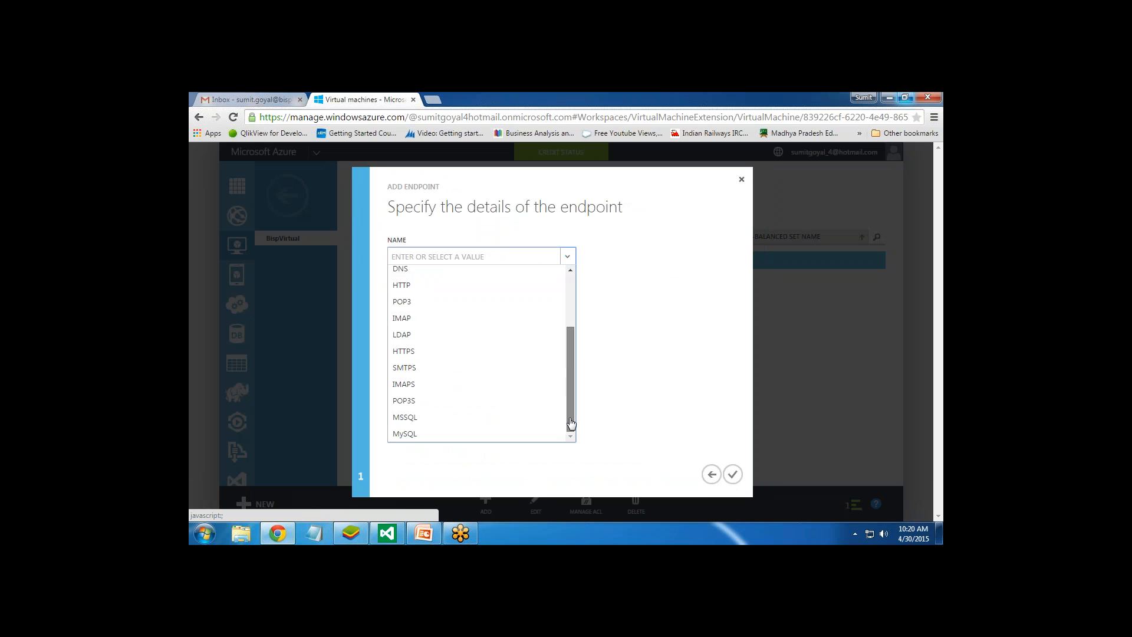
left_click(442, 426)
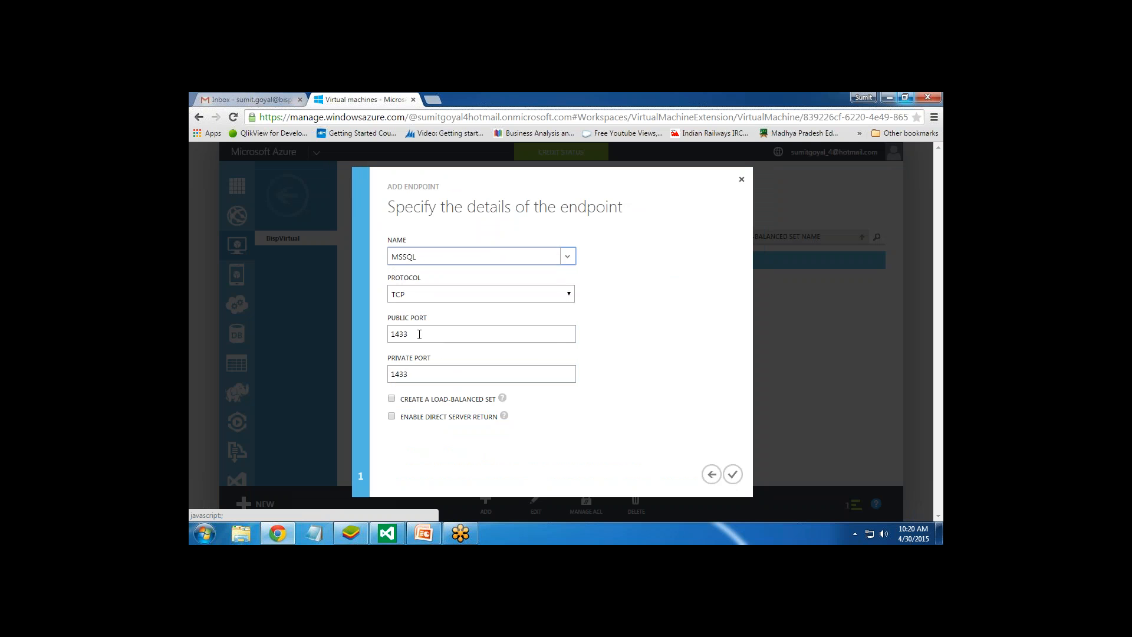
Step: Set the MSSQL endpoint's public port to 57500, create the endpoint, and dismiss the completed operation notifications
left_click(419, 334)
left_click_drag(419, 335, 389, 333)
left_click_drag(410, 374, 385, 373)
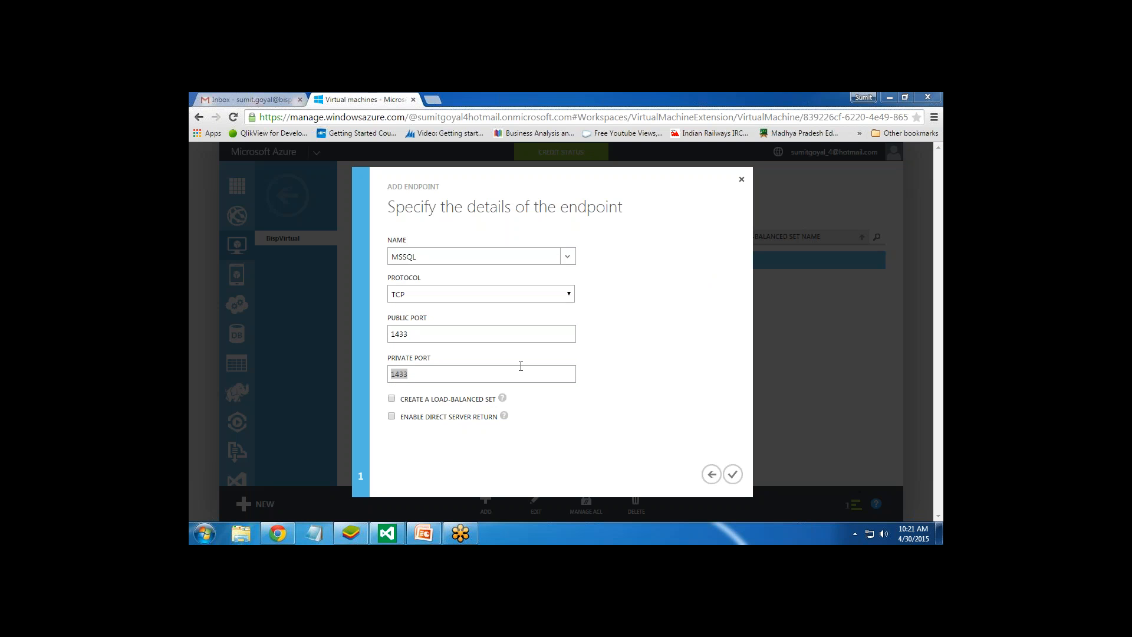
left_click_drag(422, 334, 361, 334)
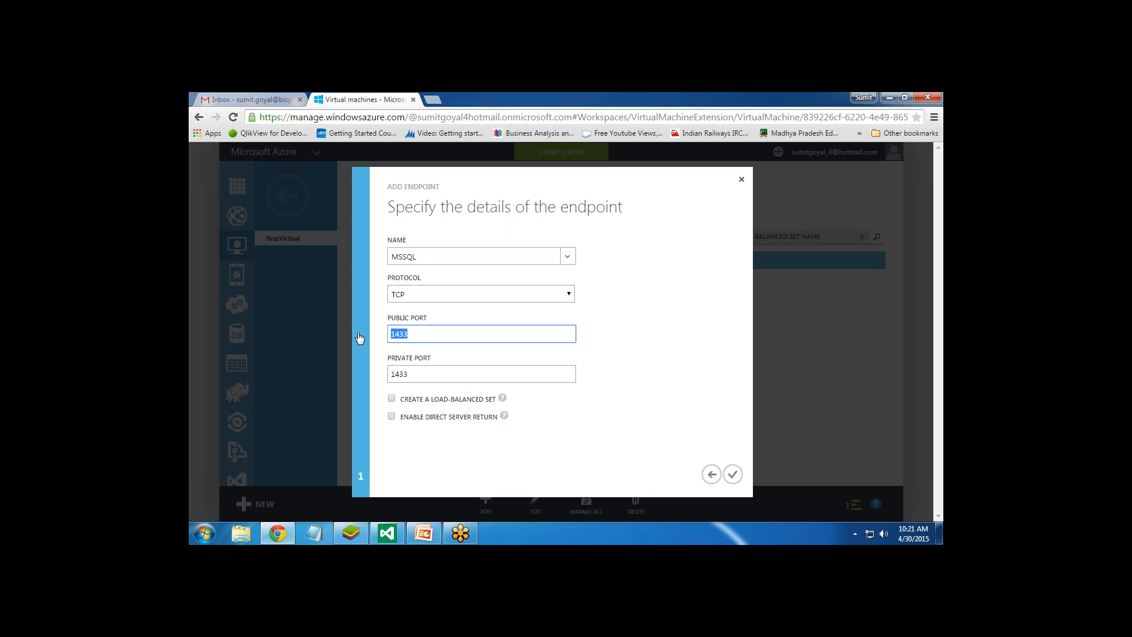
type("57500")
left_click(733, 476)
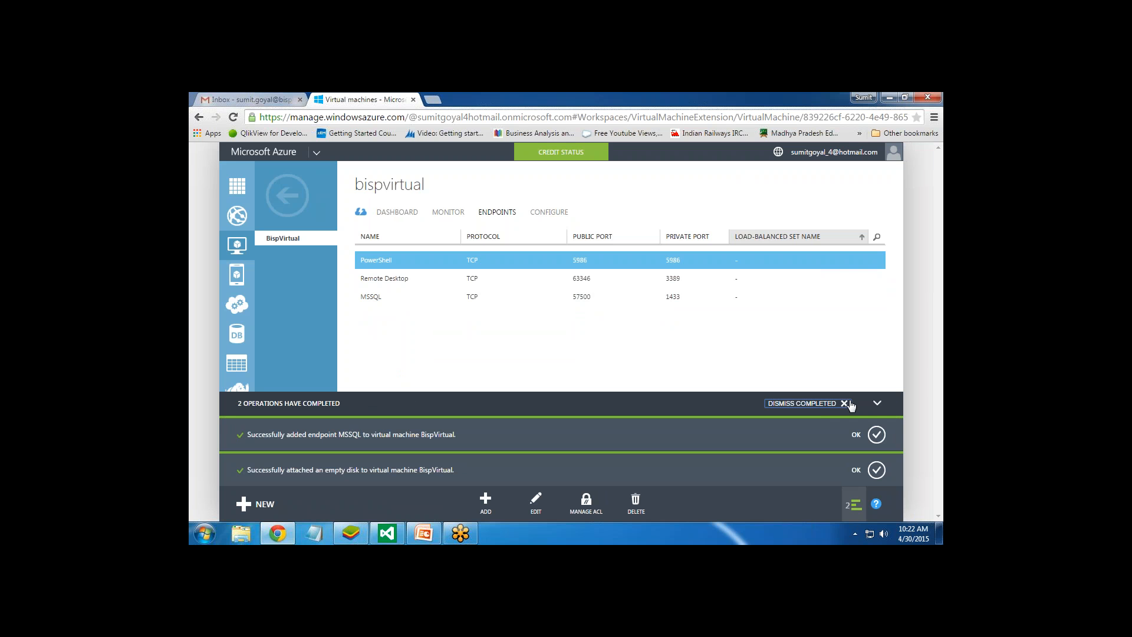
left_click(803, 404)
Step: Return to the virtual machines list, download BispVirtual's RDP file, and start the remote desktop connection from it
left_click(287, 195)
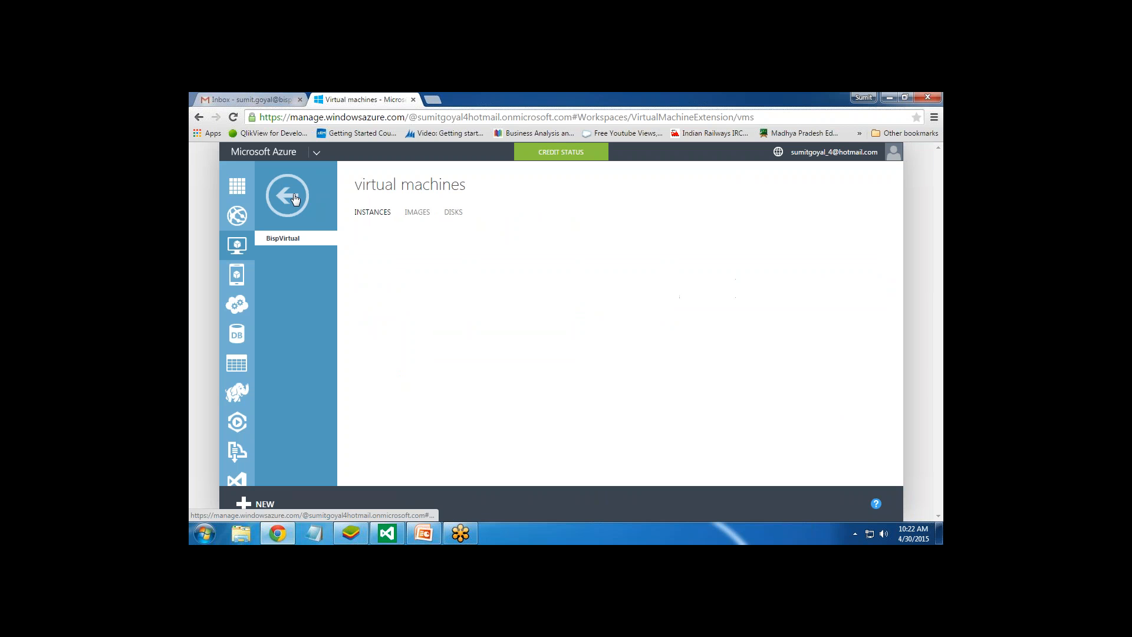
left_click(411, 501)
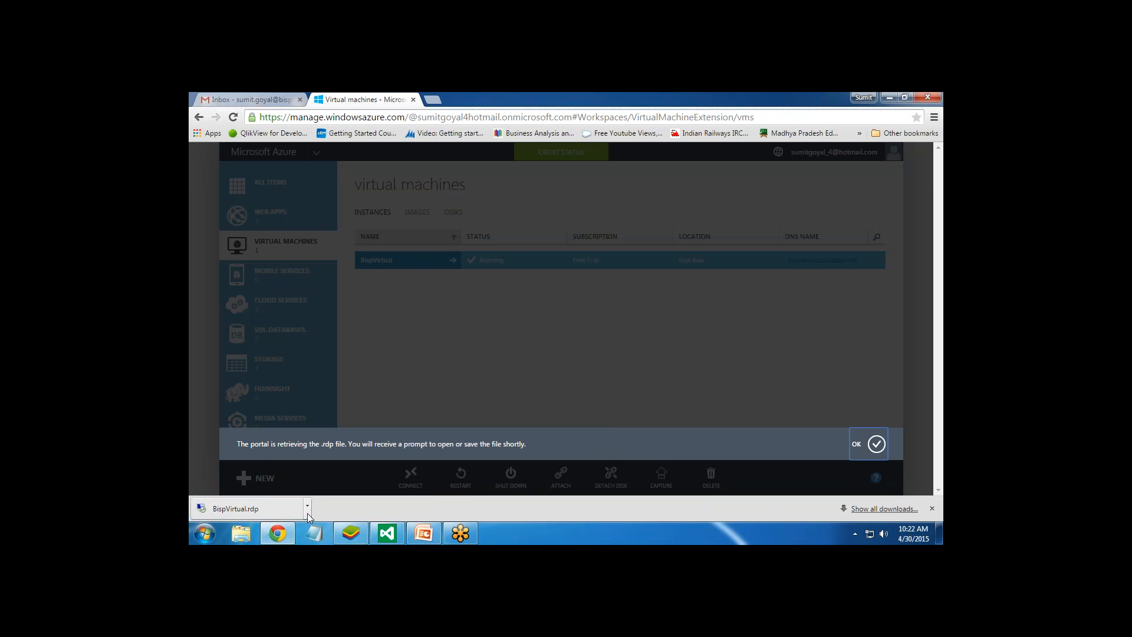
left_click(267, 511)
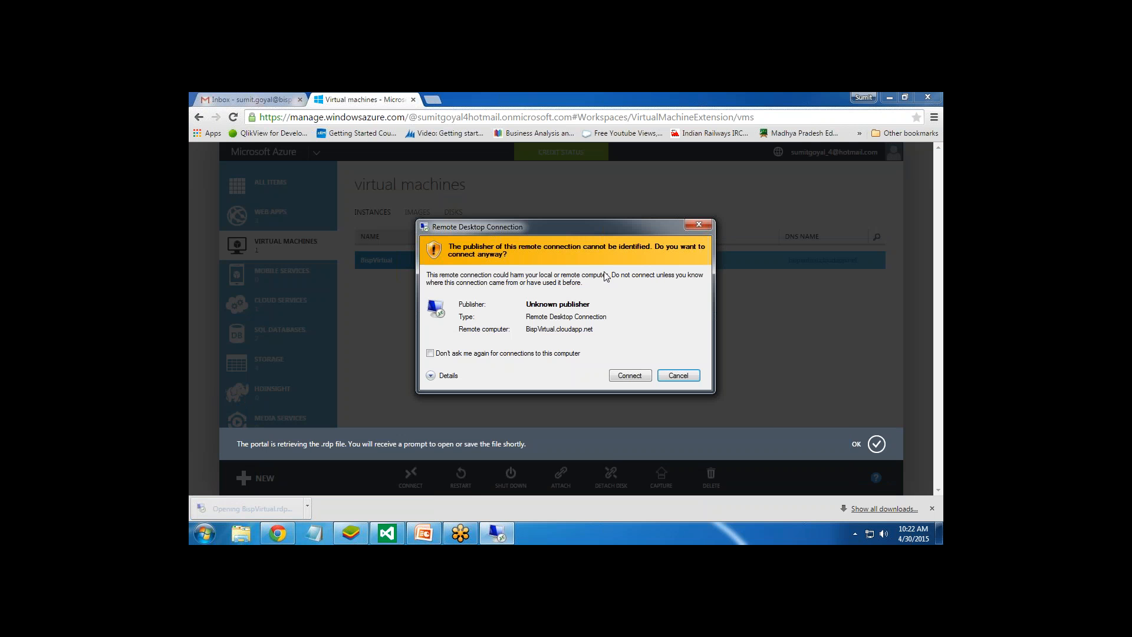
left_click(635, 377)
Step: Sign in to the remote desktop with another account by entering its user name and password, and proceed with the connection
left_click(518, 313)
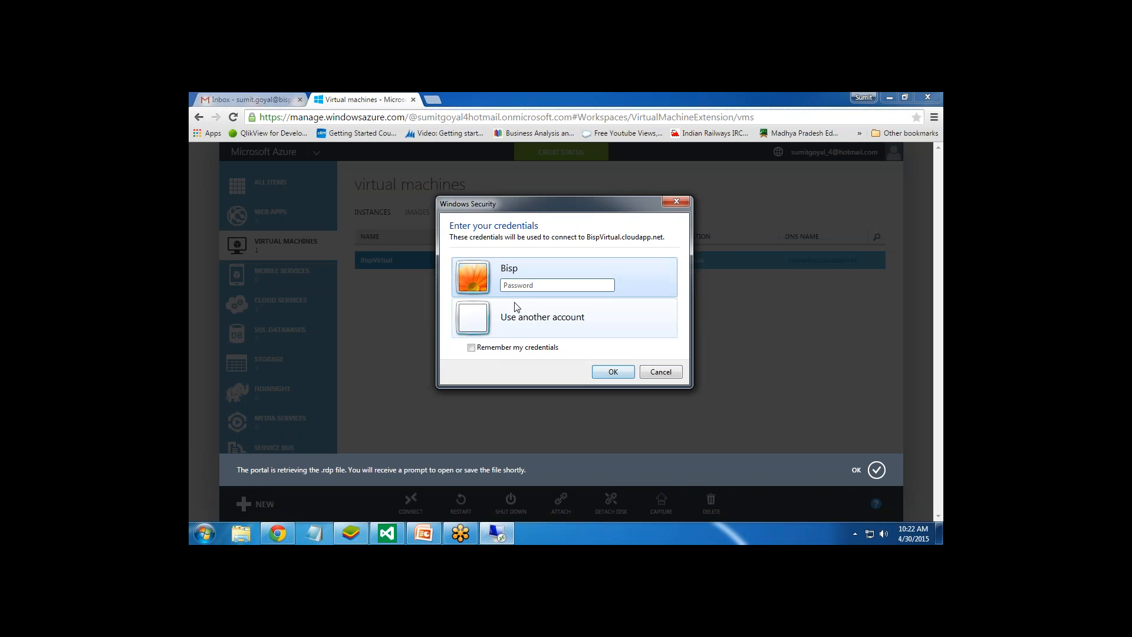
type("sumit")
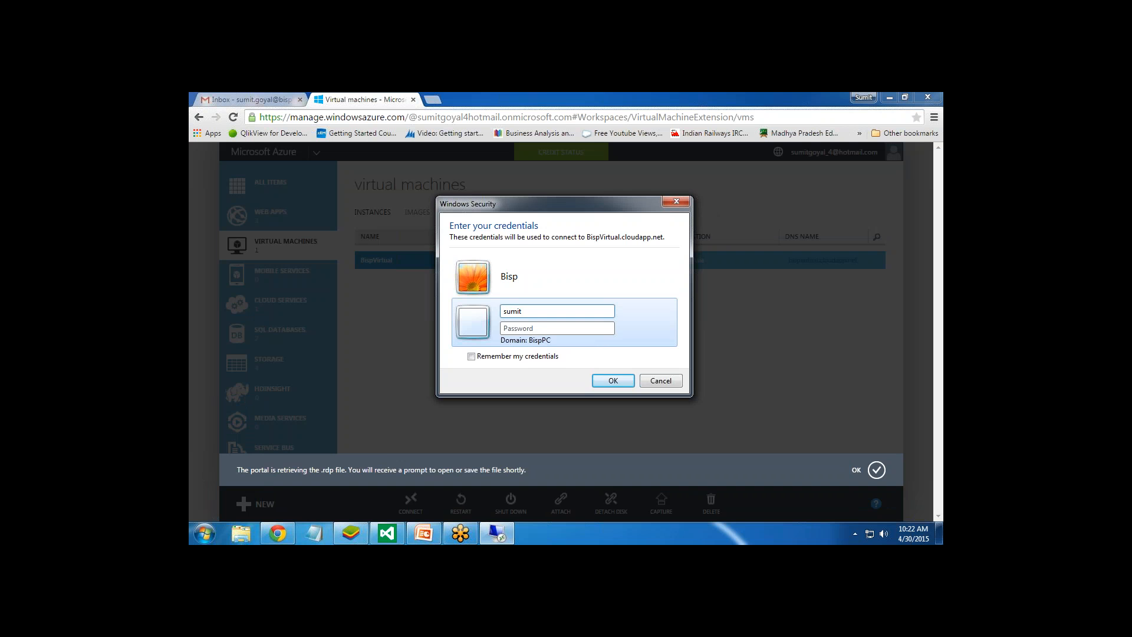
key("Tab")
type("•••")
key("Return")
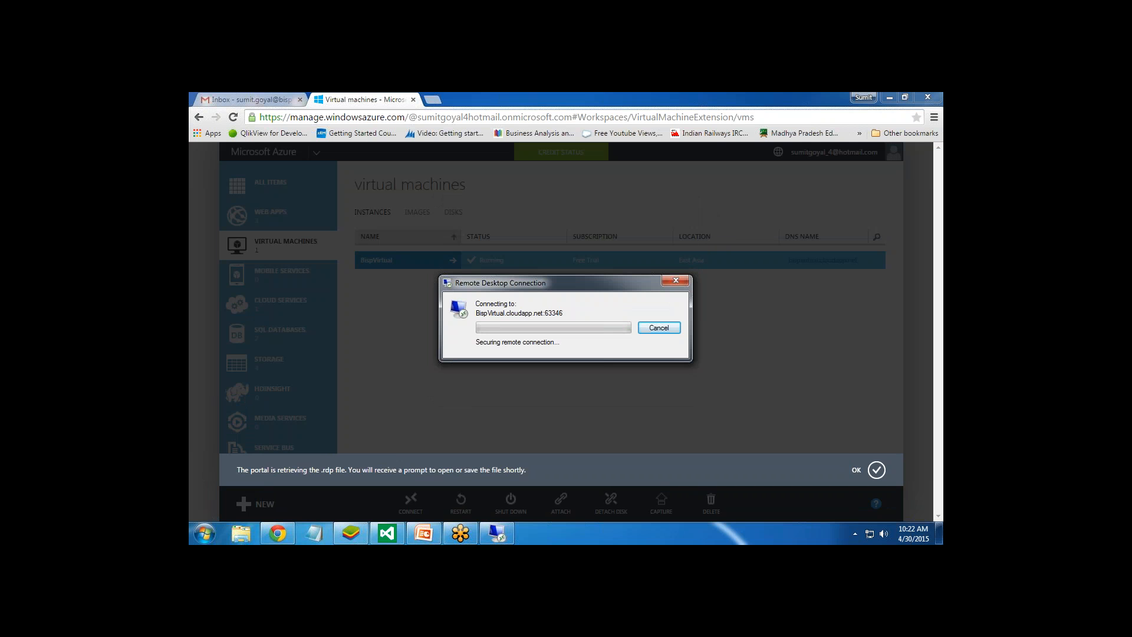
left_click(612, 411)
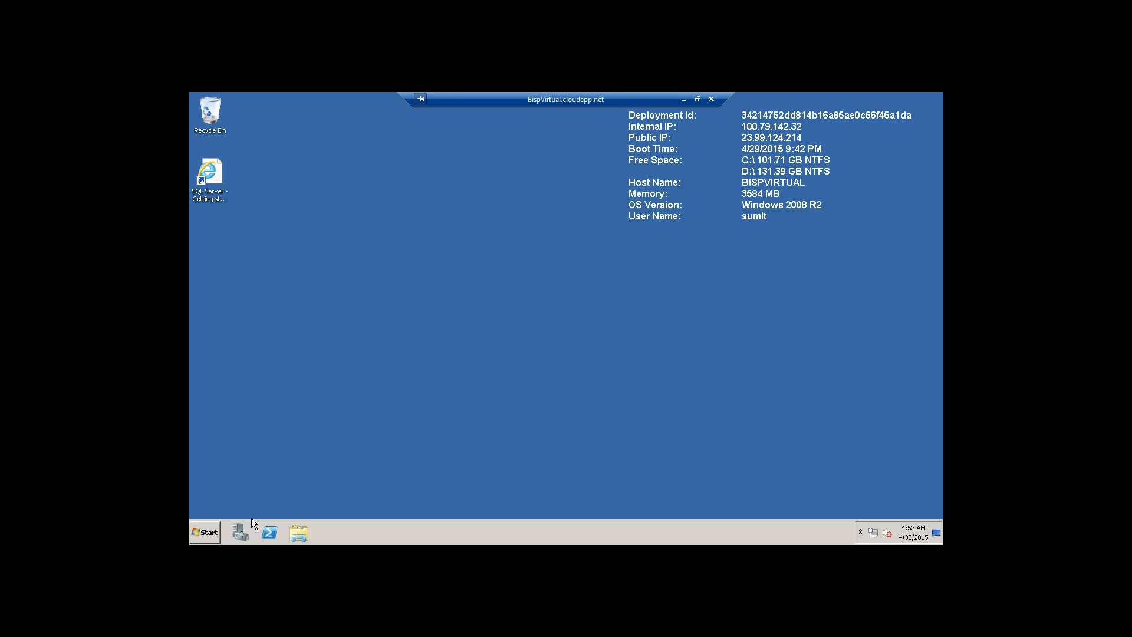
Step: Launch SQL Server Configuration Manager from the Microsoft SQL Server 2008 R2 configuration tools on the virtual machine
left_click(198, 534)
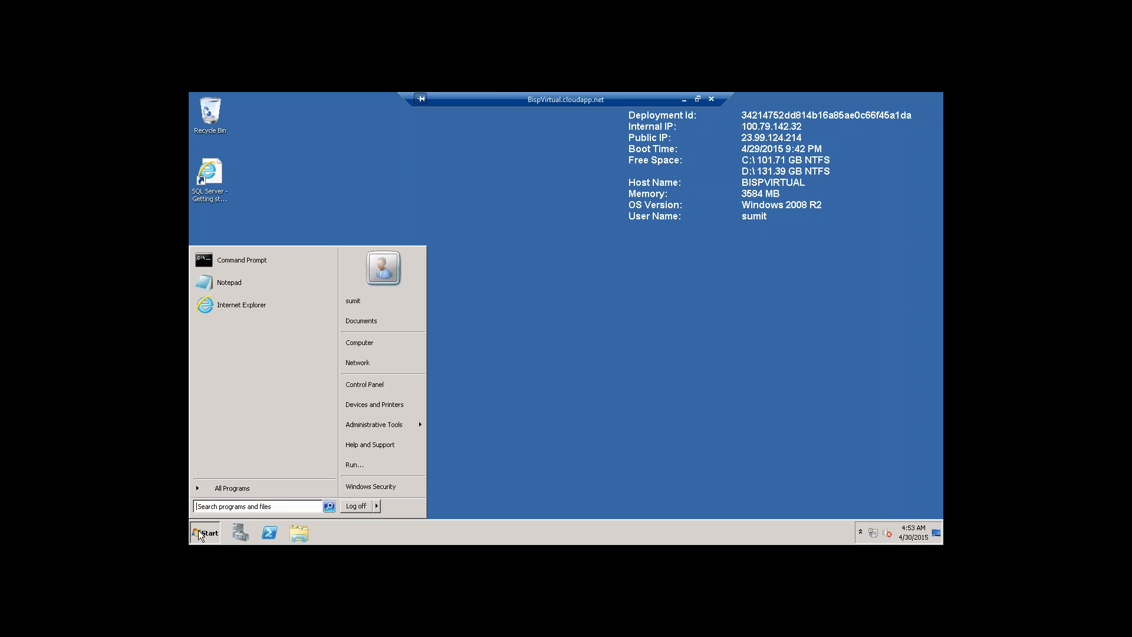
left_click(242, 487)
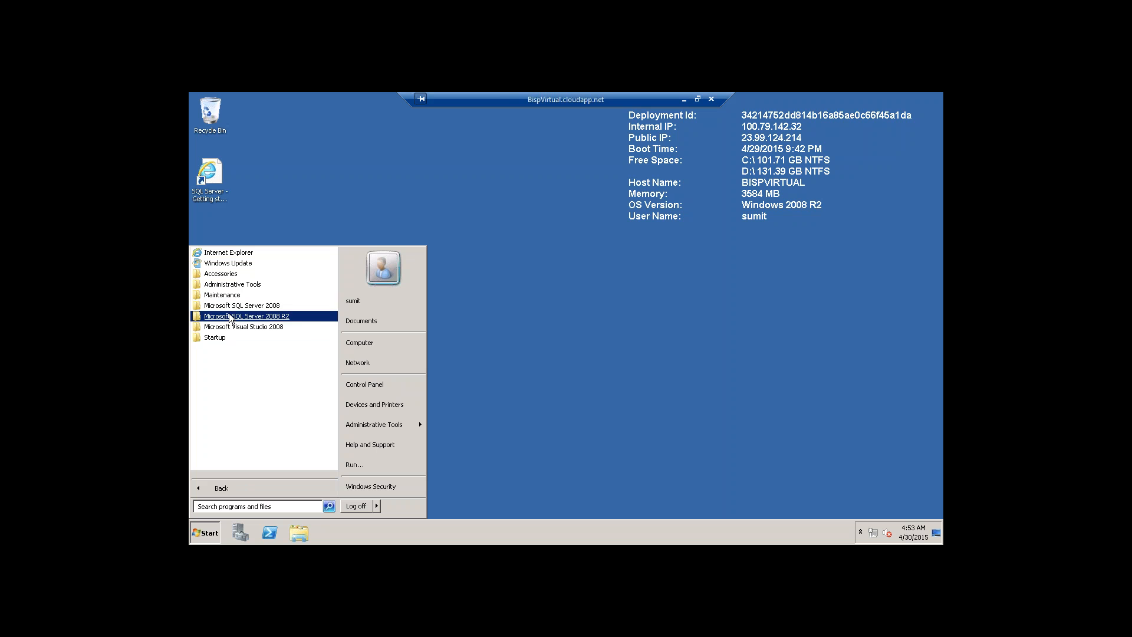
left_click(231, 316)
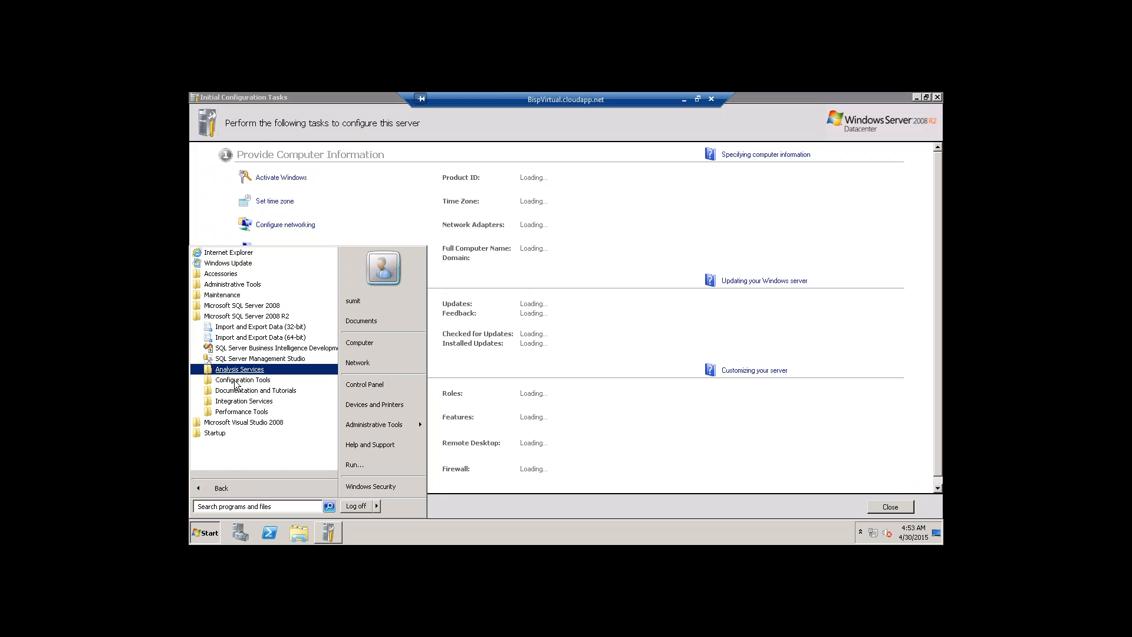
left_click(235, 381)
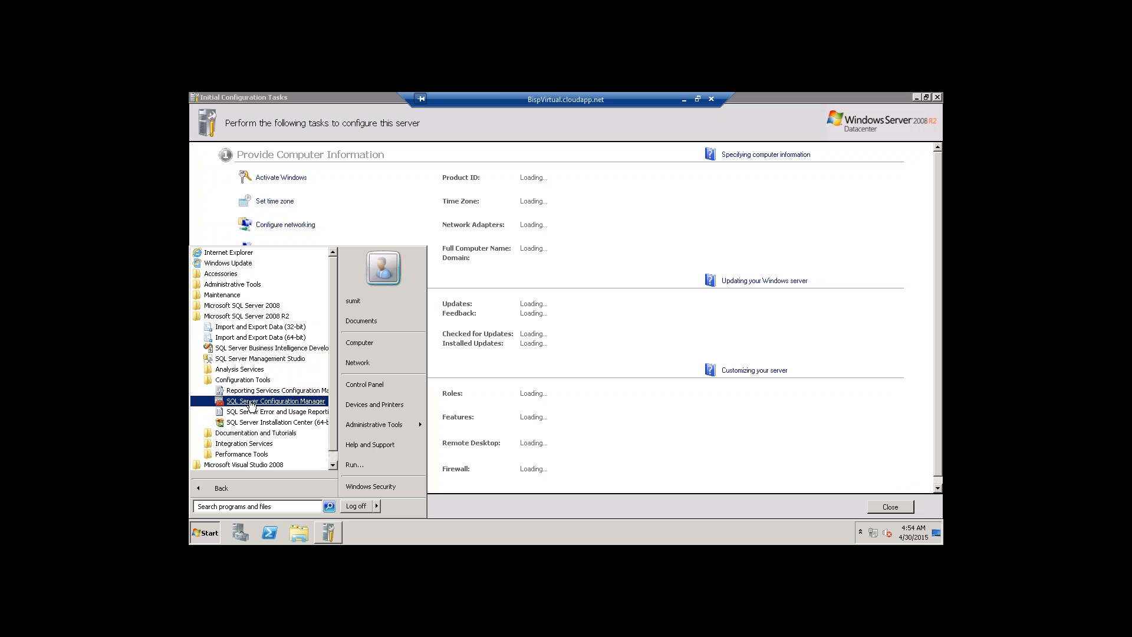
left_click(250, 402)
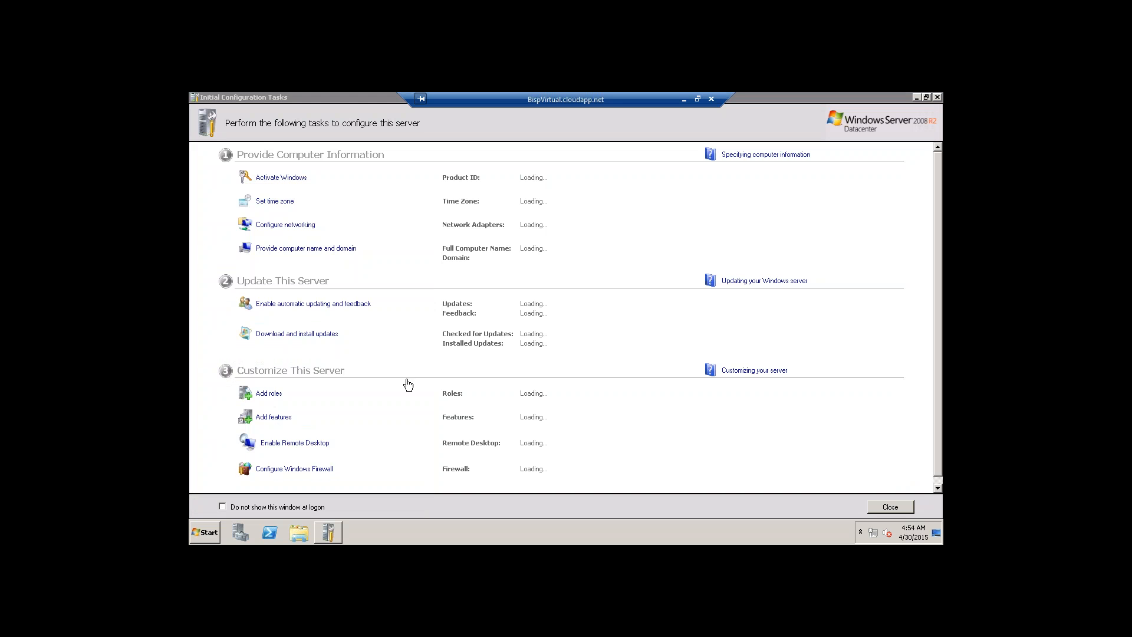
Step: Close the Initial Configuration Tasks and Server Manager windows to get to SQL Server Configuration Manager
left_click(938, 98)
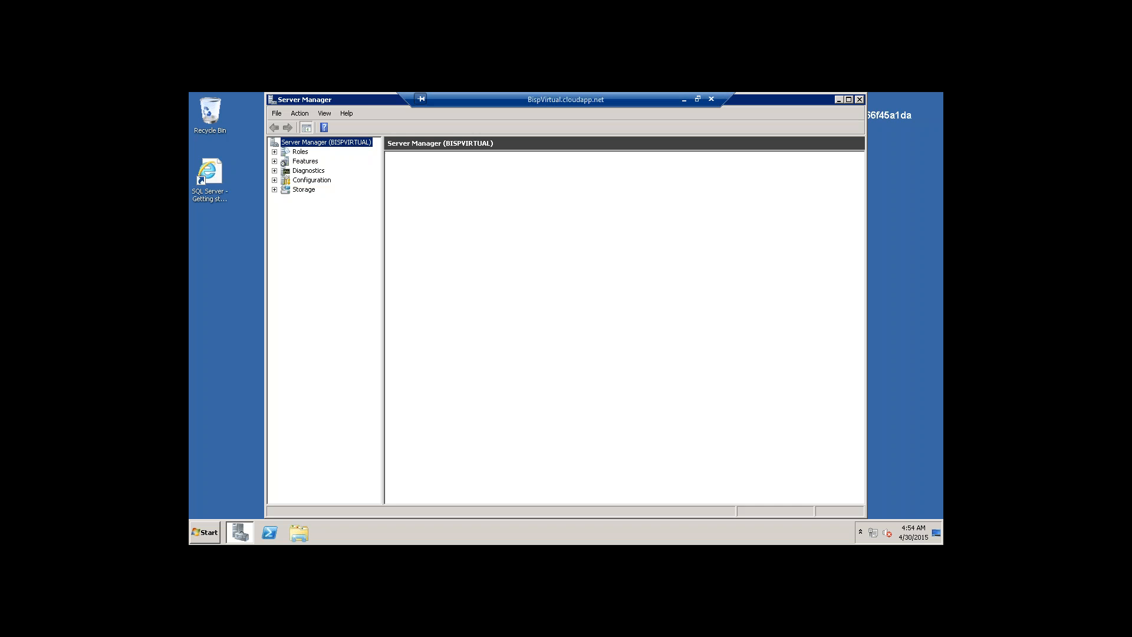
left_click_drag(343, 98, 313, 98)
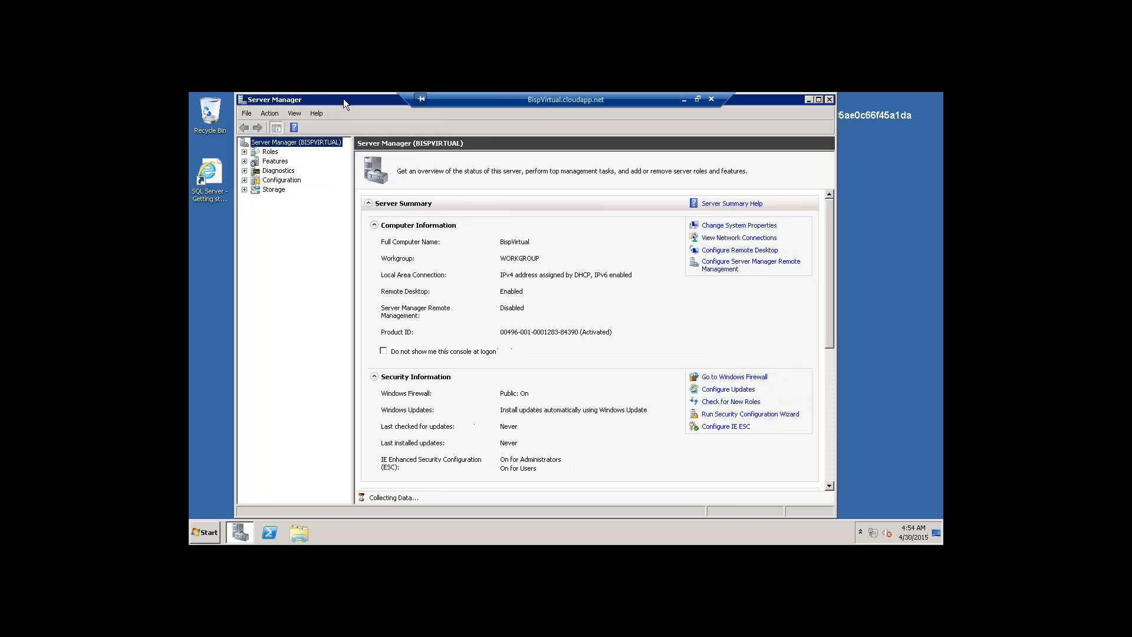
left_click(829, 99)
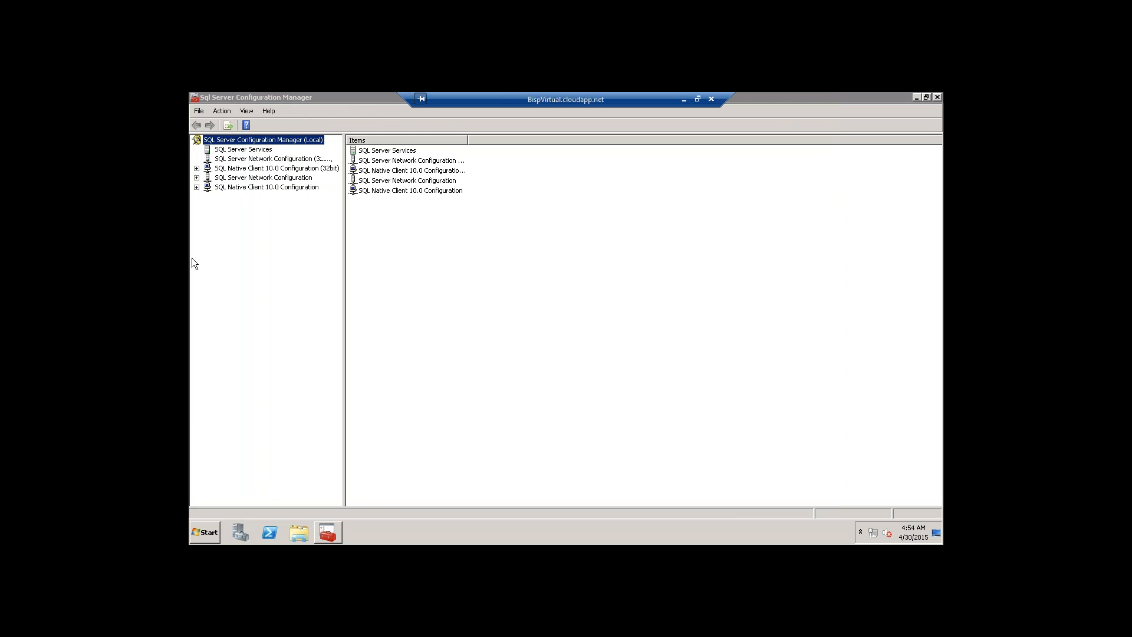
Step: Check the TCP port in the IP address properties of MSSQLSERVER's TCP/IP protocol, and close SQL Server Configuration Manager
left_click(196, 178)
left_click(264, 187)
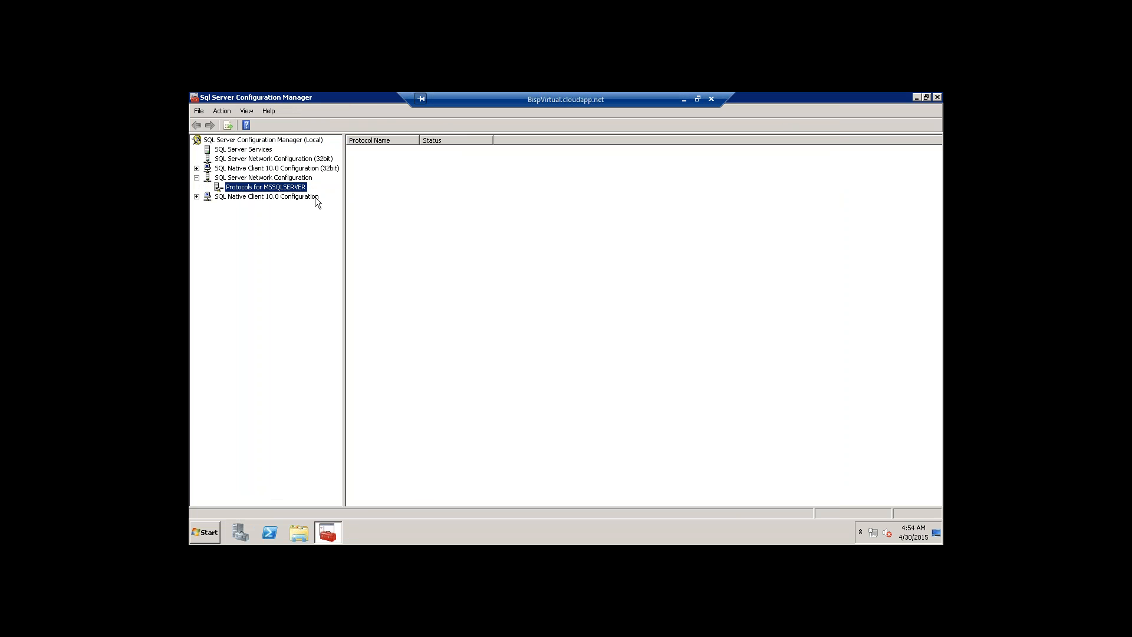
left_click(369, 170)
right_click(373, 170)
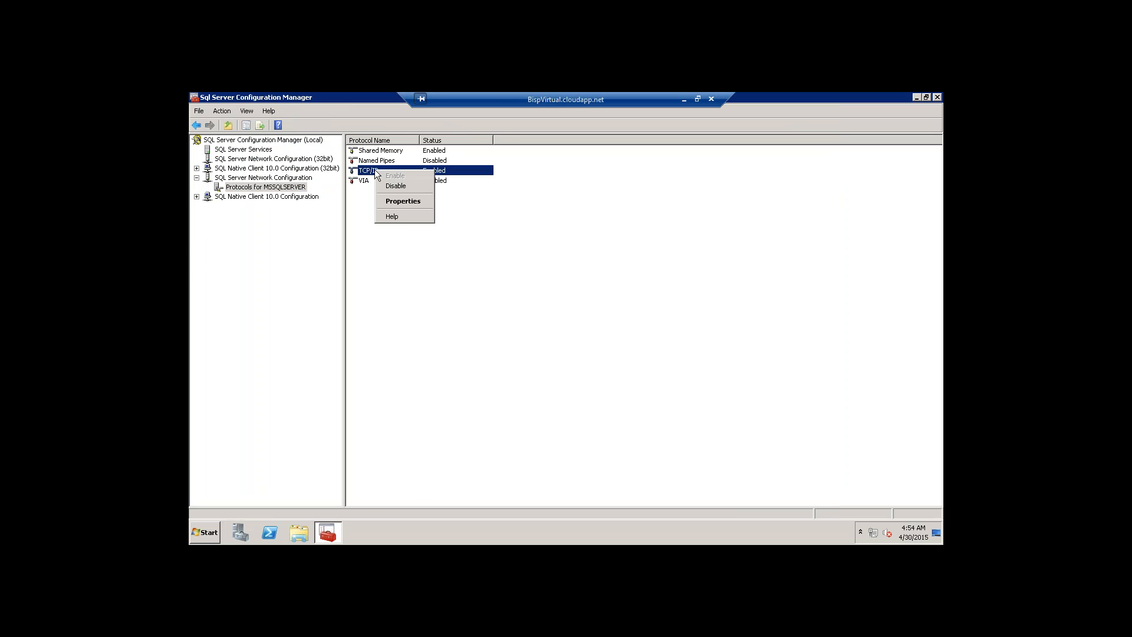
left_click(401, 199)
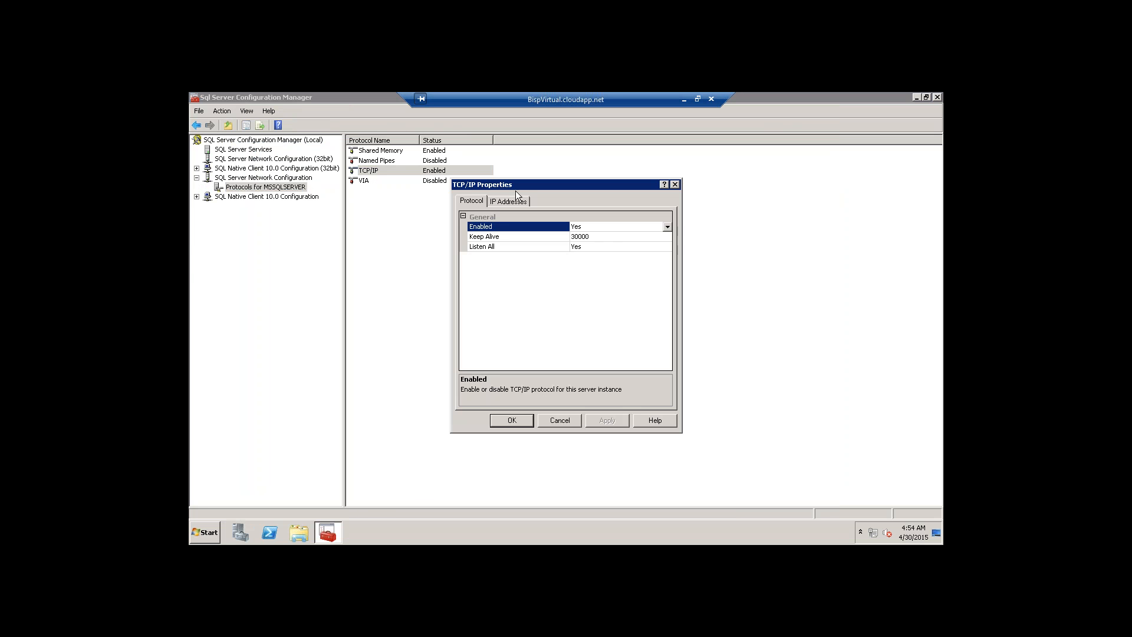
left_click(513, 198)
left_click_drag(590, 238, 571, 238)
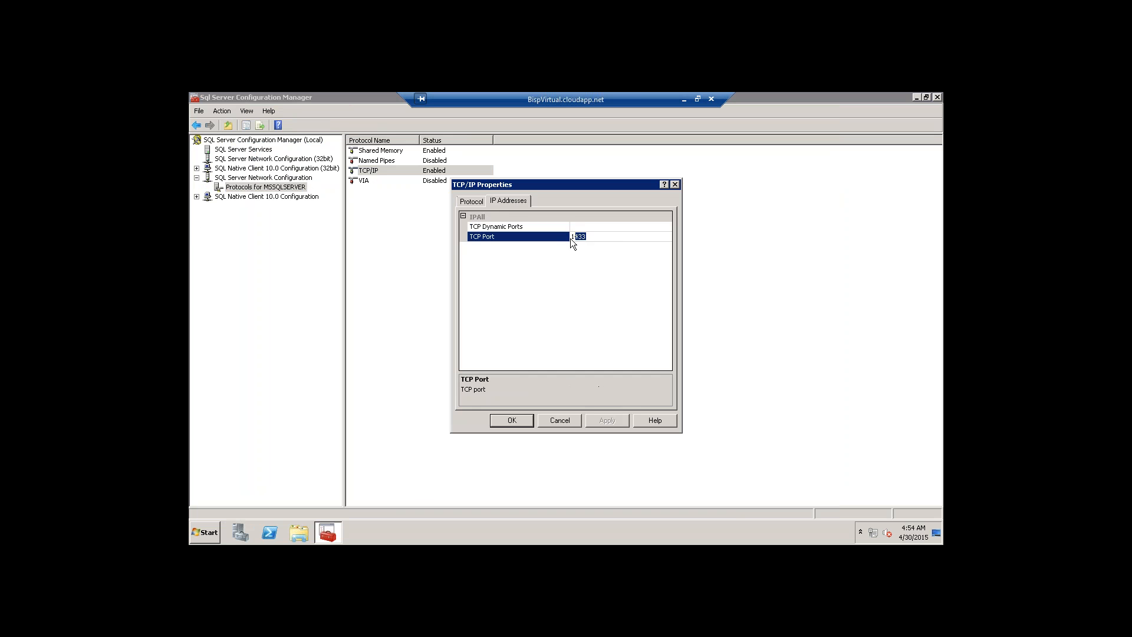
left_click(675, 185)
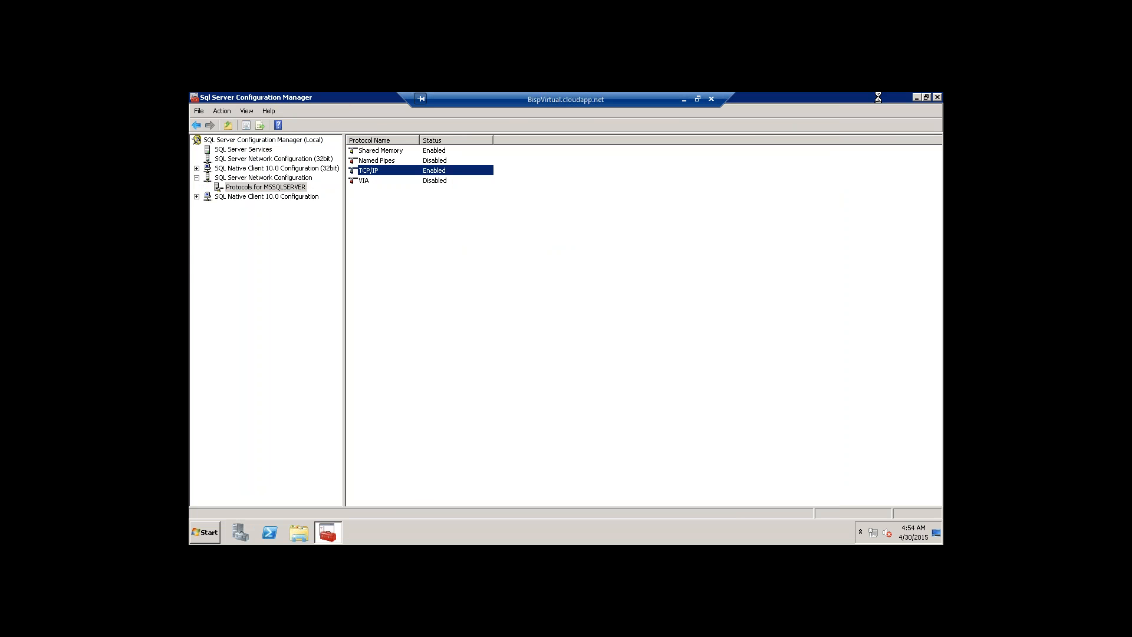
left_click(937, 97)
Step: Launch SQL Server Management Studio from Microsoft SQL Server 2008 R2 and connect to the BISPVIRTUAL database engine with Windows Authentication
left_click(195, 533)
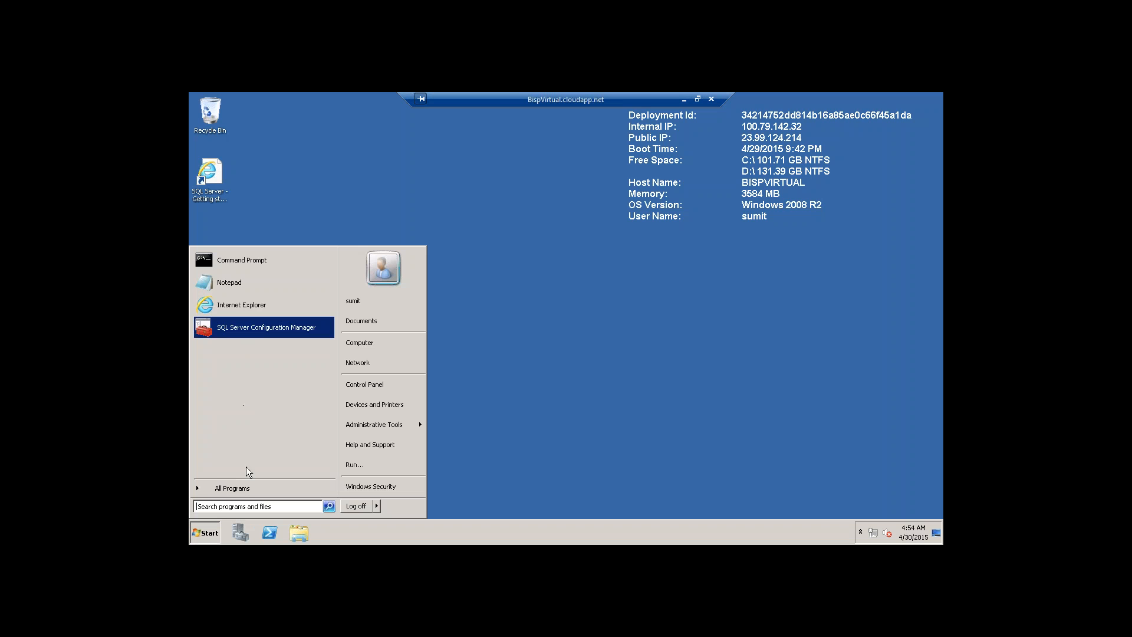
left_click(235, 488)
left_click(265, 317)
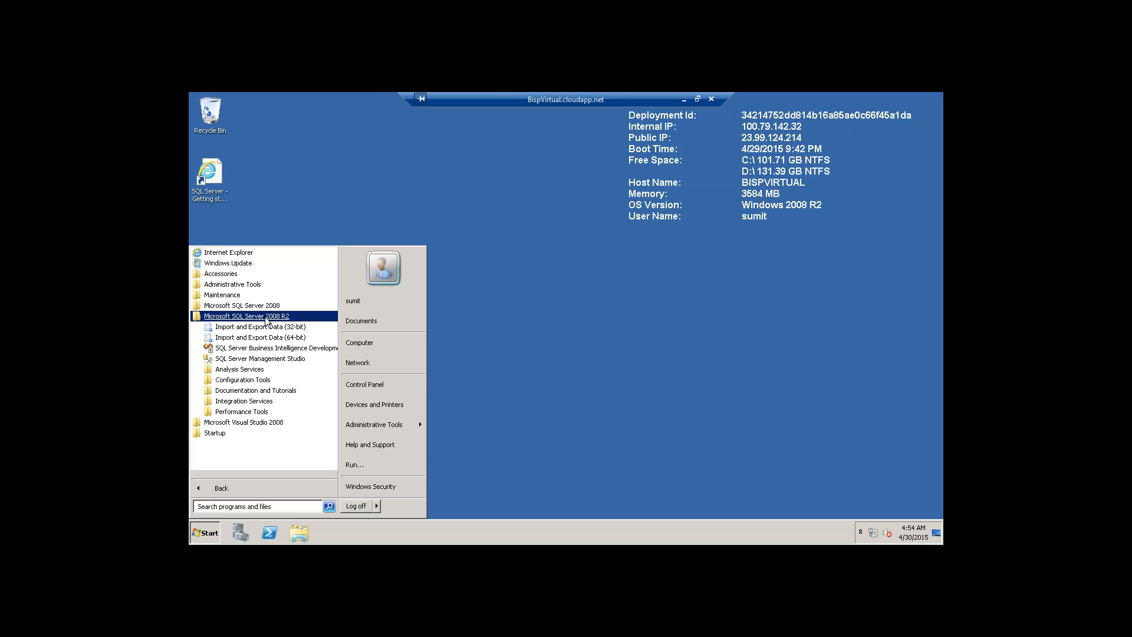
left_click(255, 358)
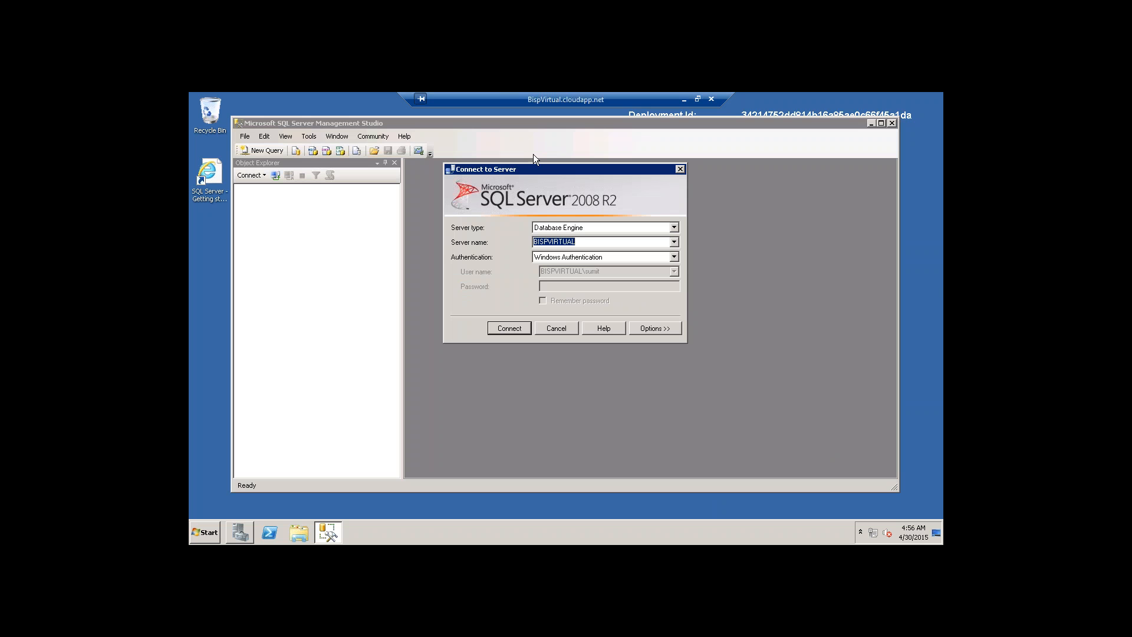
left_click(508, 329)
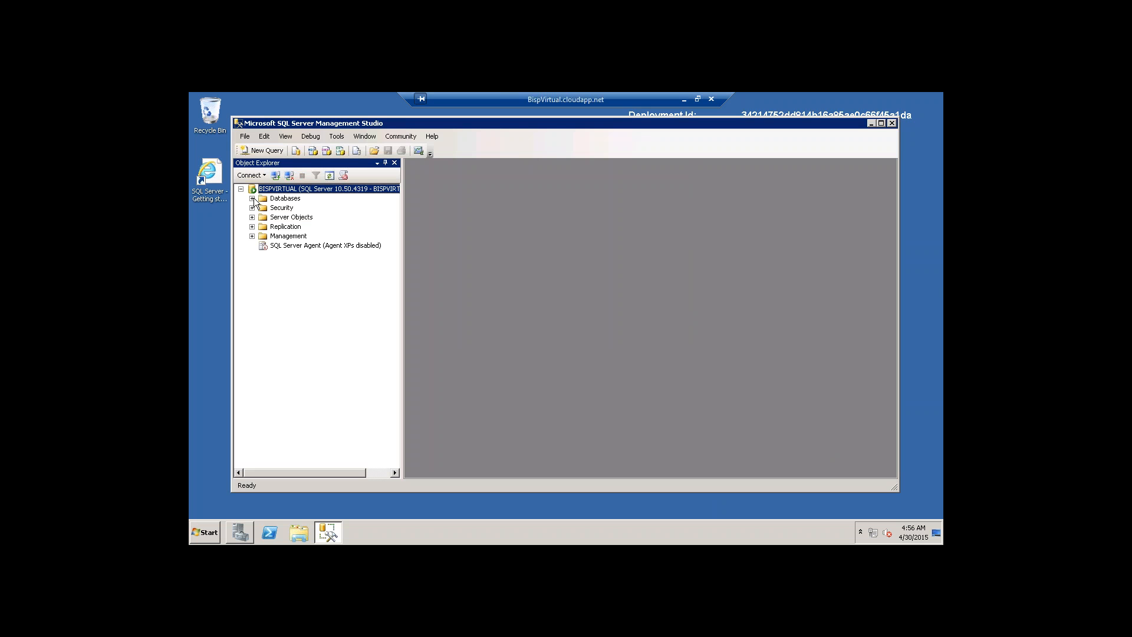
Step: Open the properties of the sa login from the server's security logins, and enter and confirm a new password
left_click(252, 198)
left_click(252, 226)
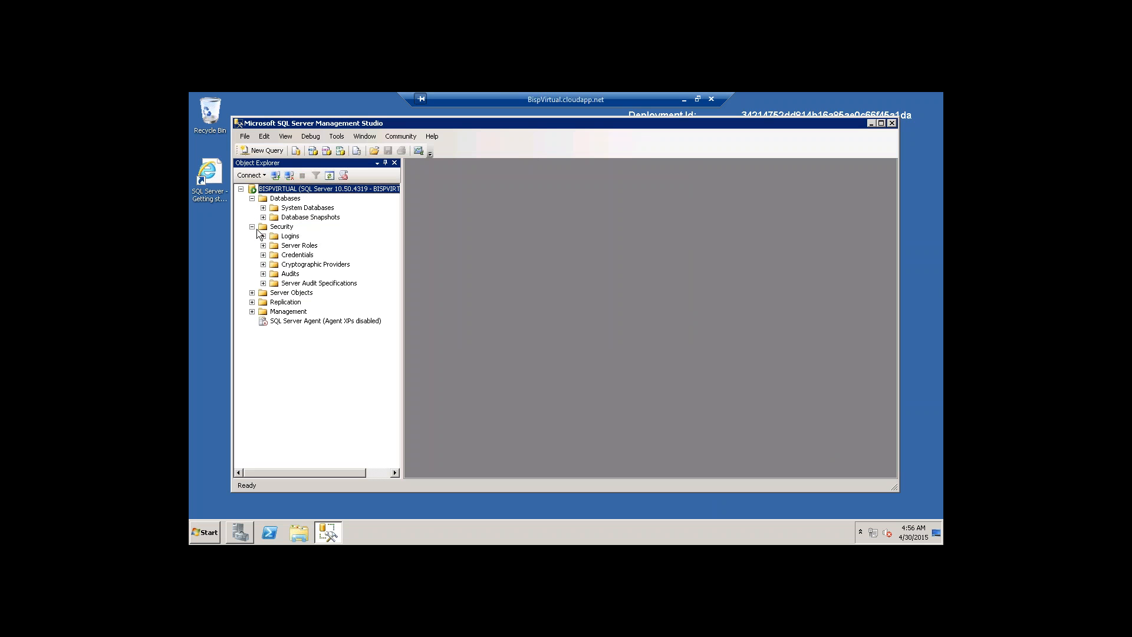
left_click(263, 236)
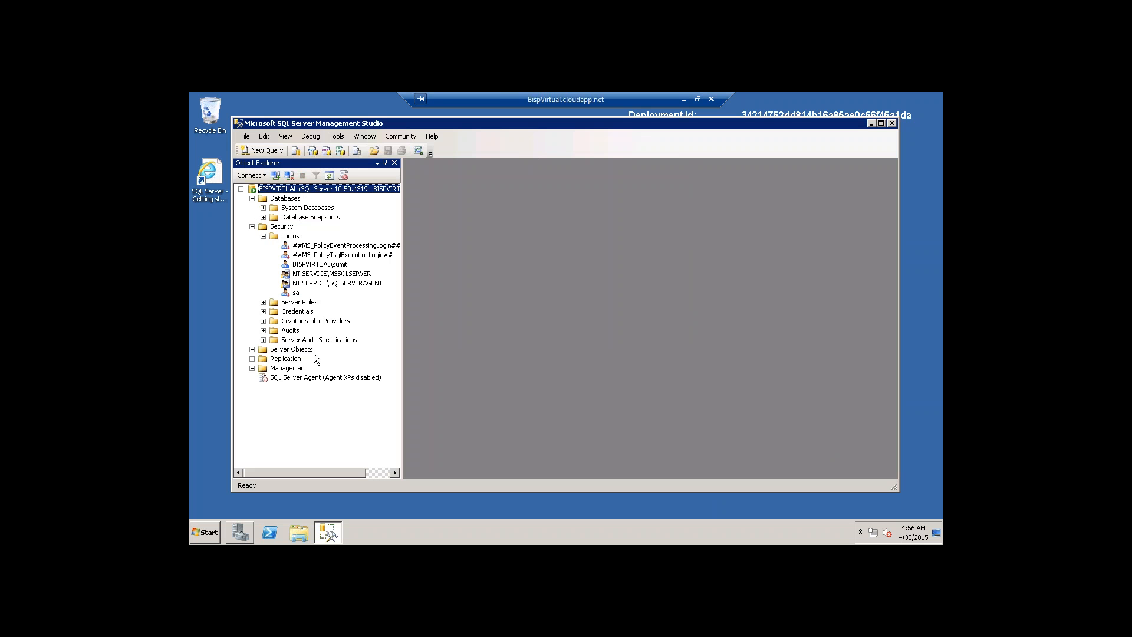
right_click(295, 293)
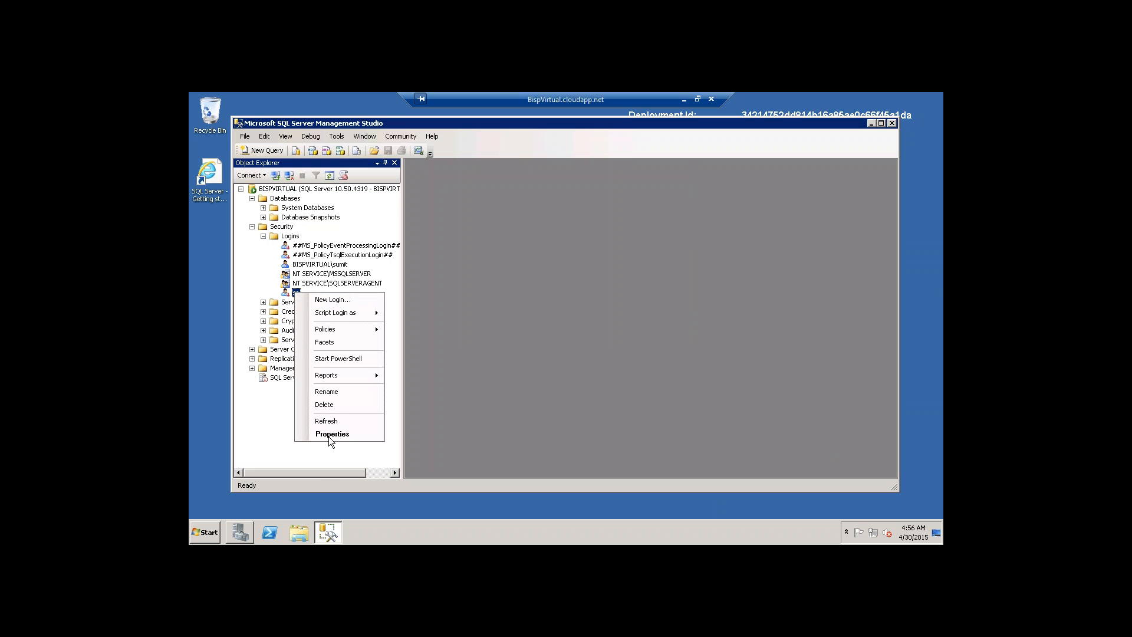
left_click(330, 434)
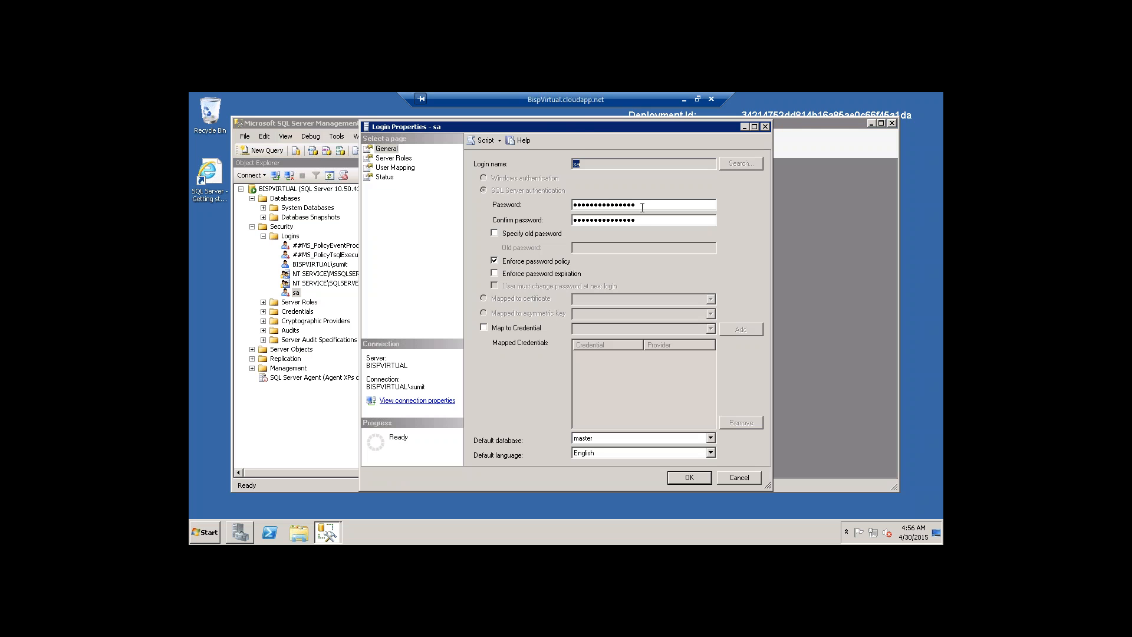
key("Tab")
key("BackSpace")
type("*********")
key("Tab")
key("BackSpace")
type("*")
key("BackSpace")
type("***********")
Step: Set the sa login's status to Enabled and apply the login property changes
left_click(384, 176)
left_click(495, 239)
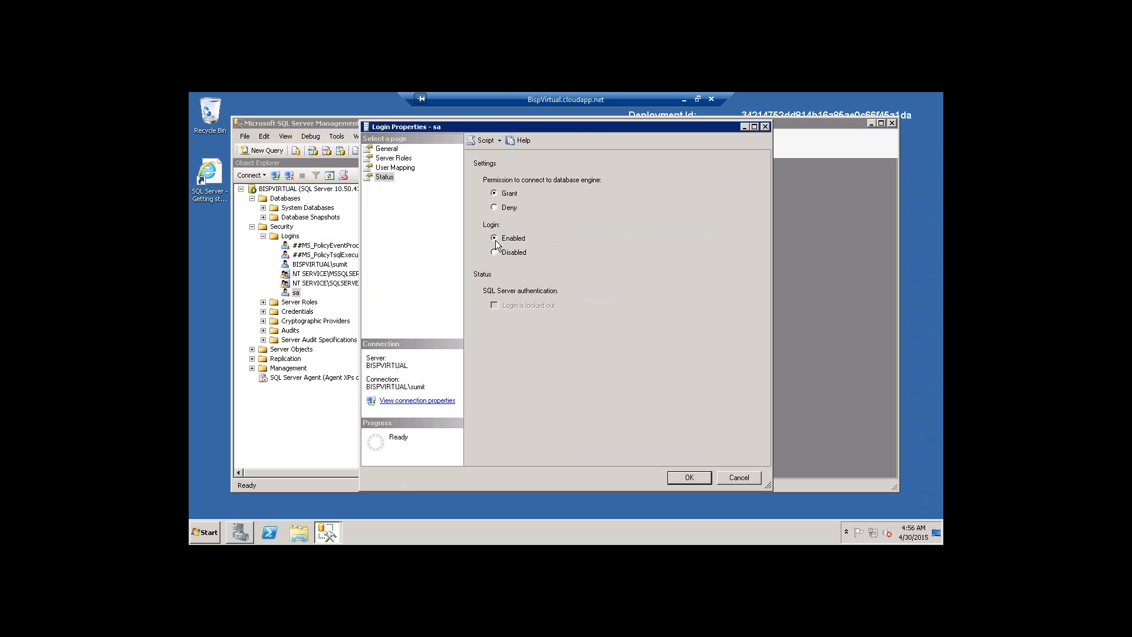
left_click(684, 478)
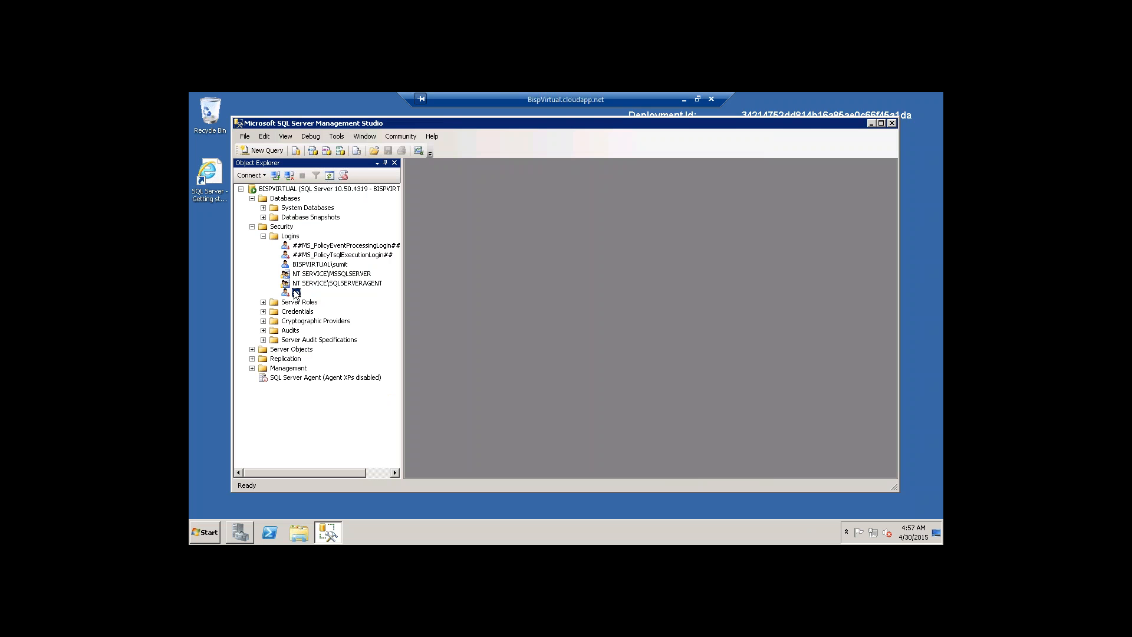
Step: Set BISPVIRTUAL's server authentication to SQL Server and Windows Authentication mode in the server's security properties
right_click(263, 189)
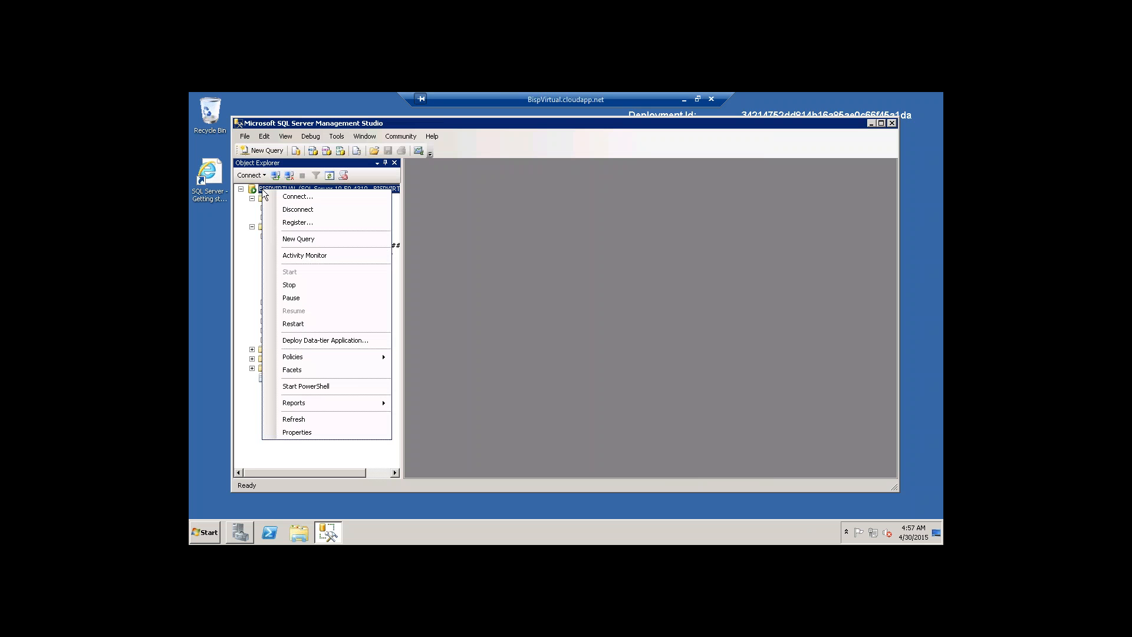
left_click(310, 434)
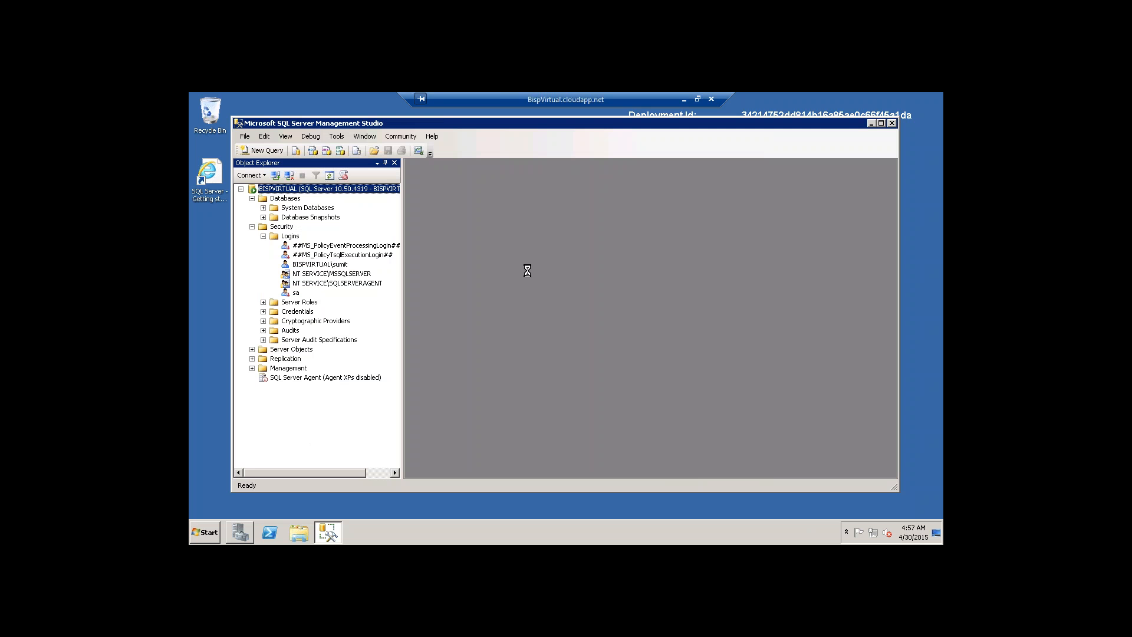
left_click(388, 177)
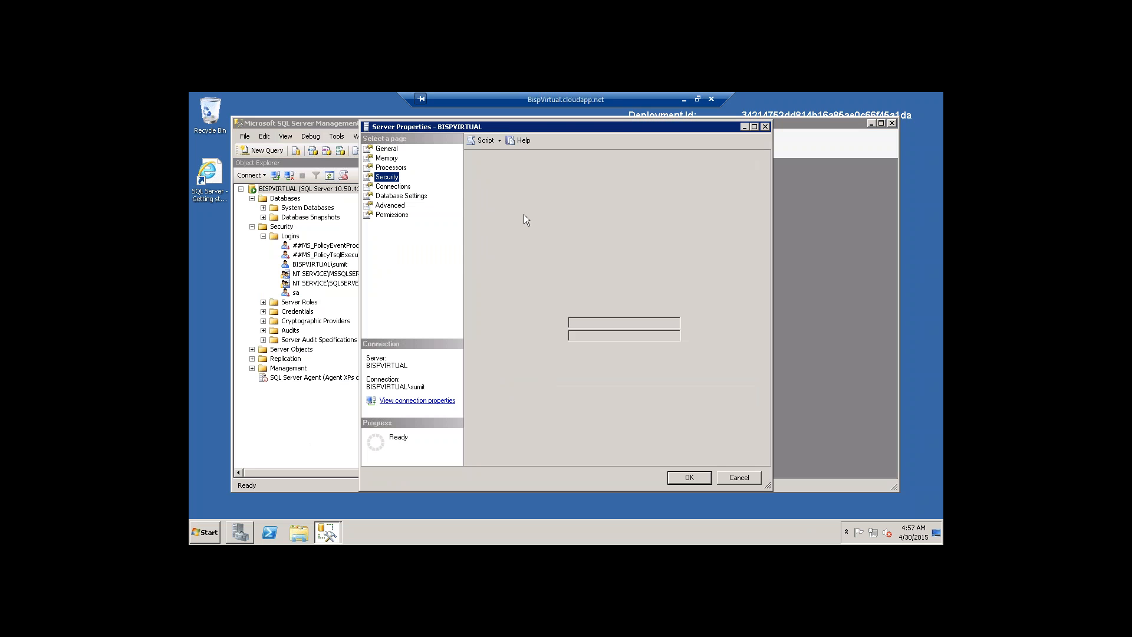
left_click(482, 199)
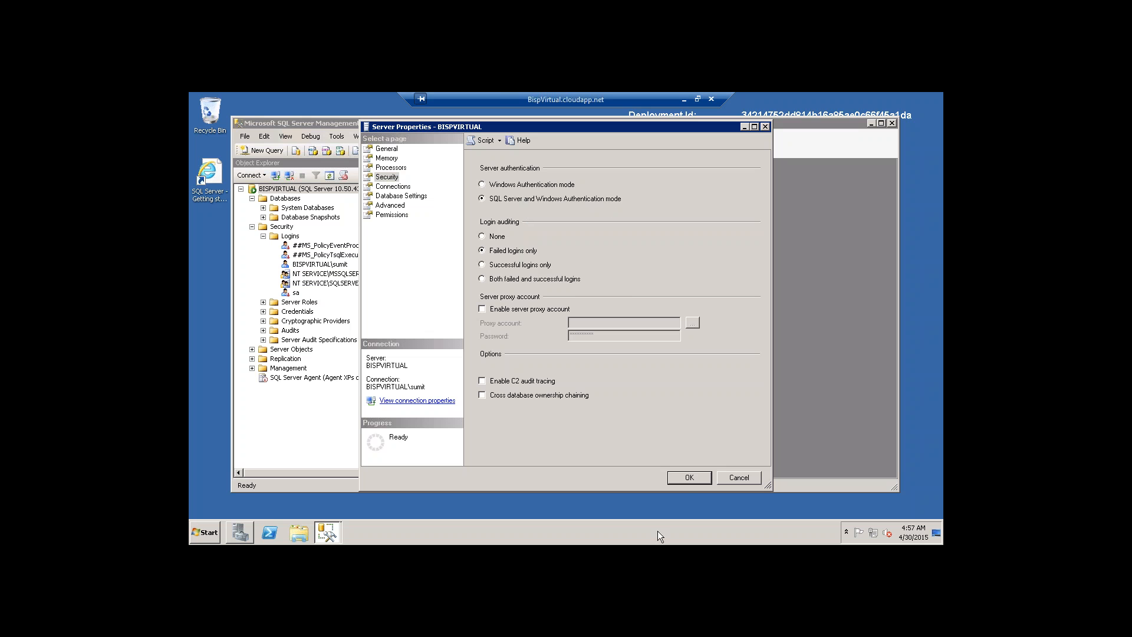
left_click(681, 481)
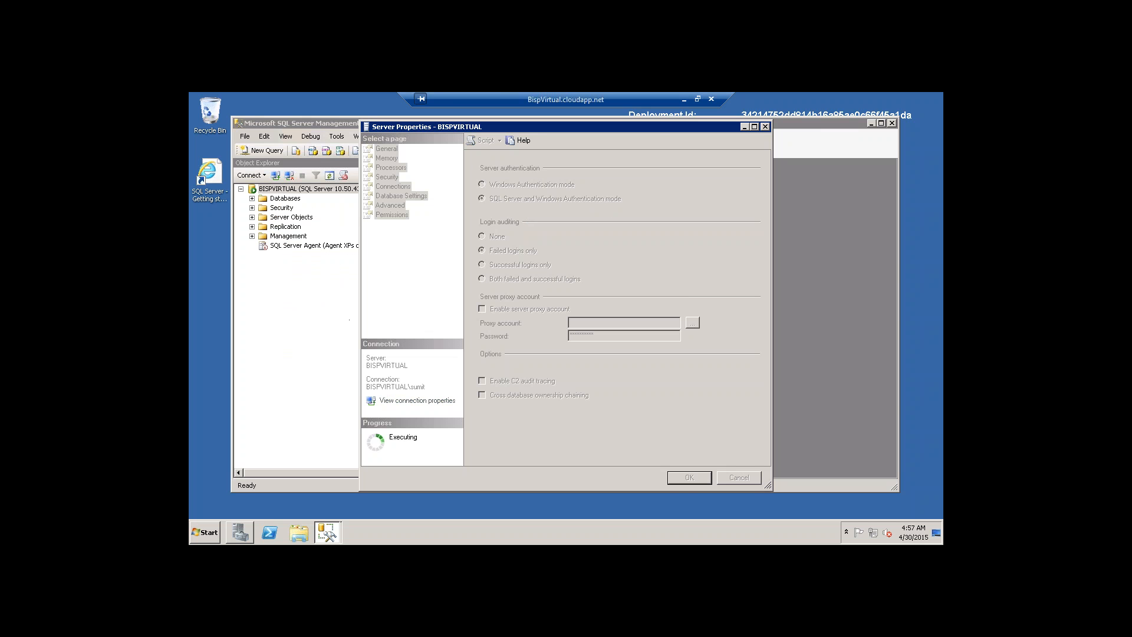
left_click(708, 329)
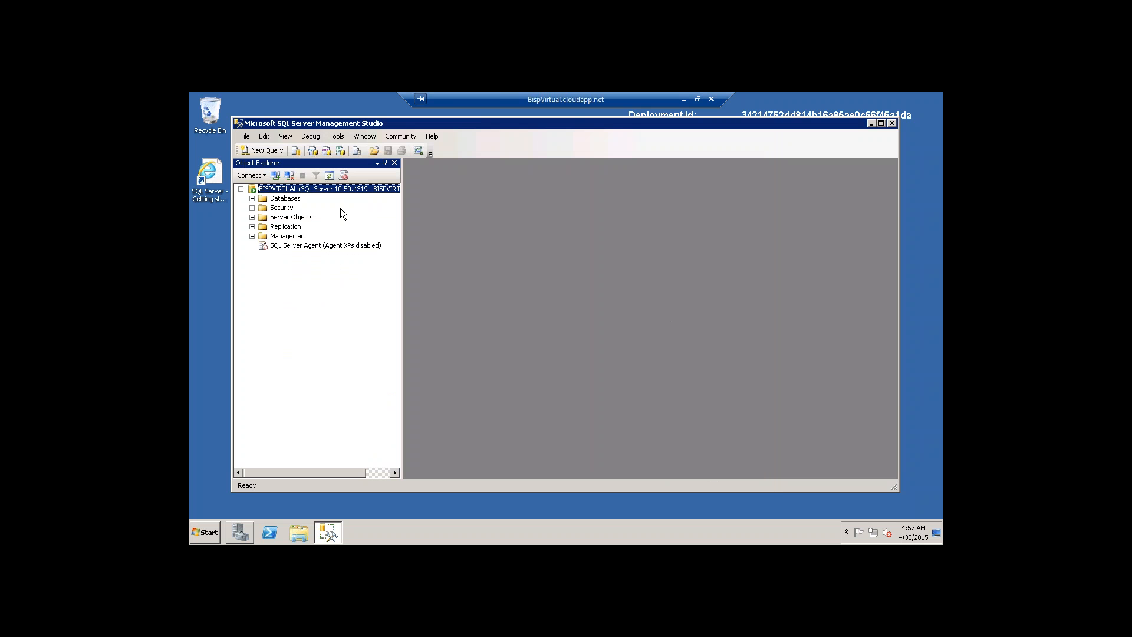
Step: Disconnect from the BISPVIRTUAL server and close SQL Server Management Studio
right_click(280, 192)
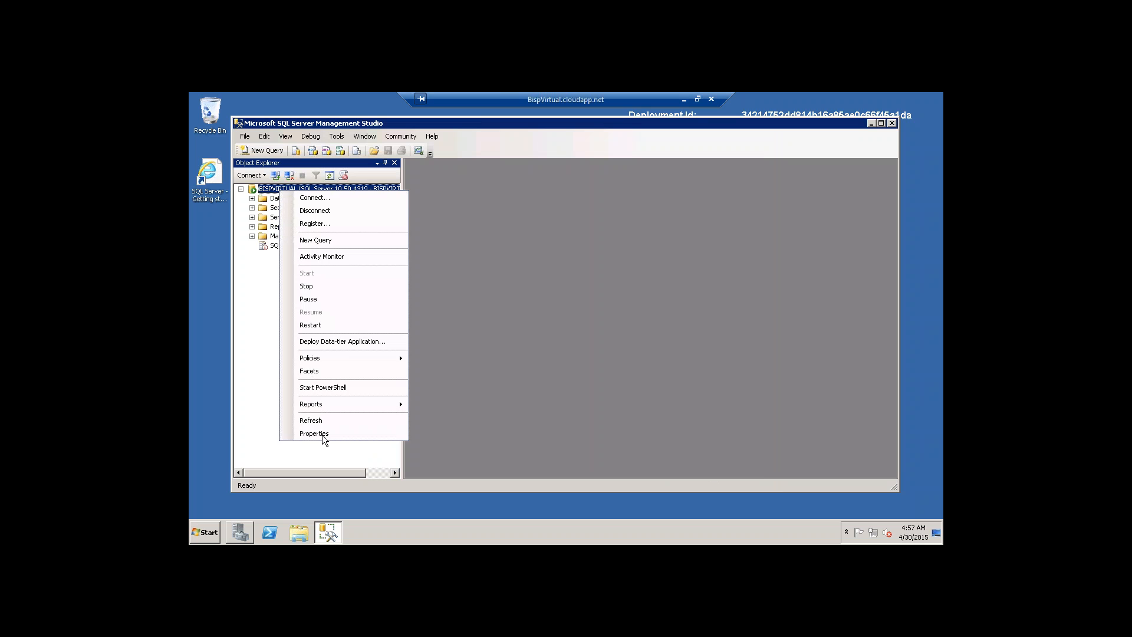
left_click(309, 206)
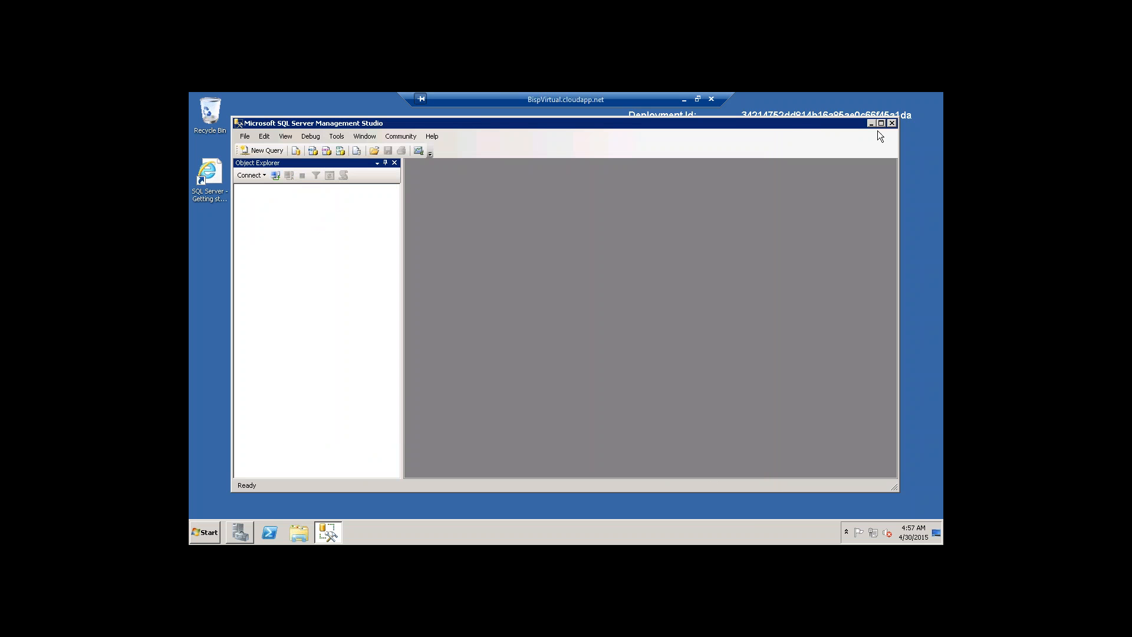
left_click(892, 123)
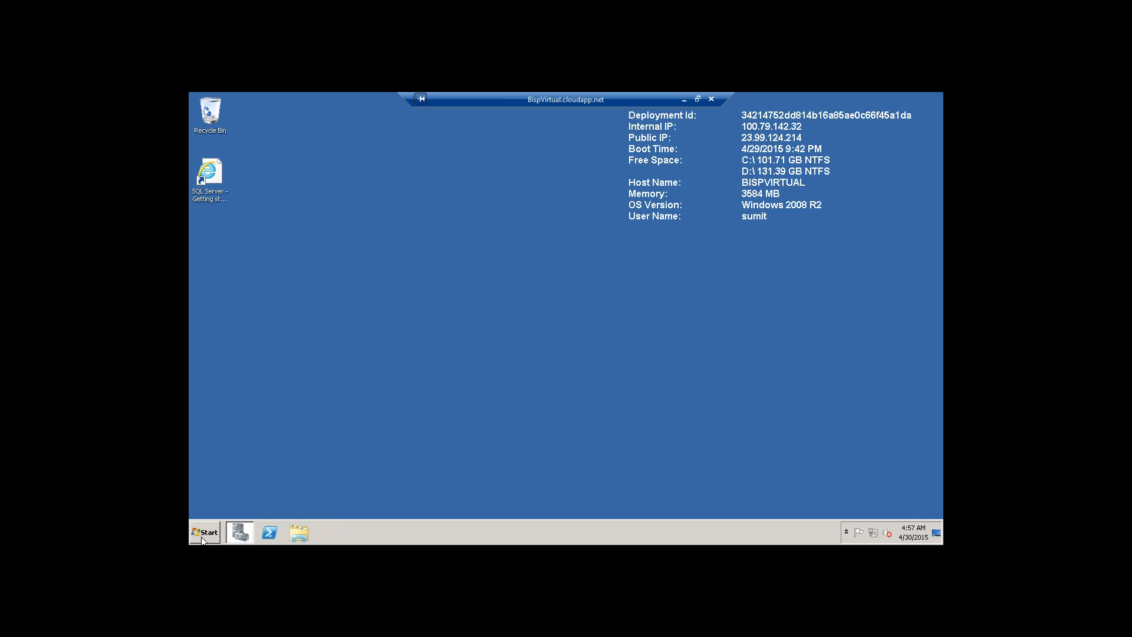
Step: Launch SQL Server Configuration Manager, restart the SQL Server (MSSQLSERVER) service, and close the manager
left_click(202, 536)
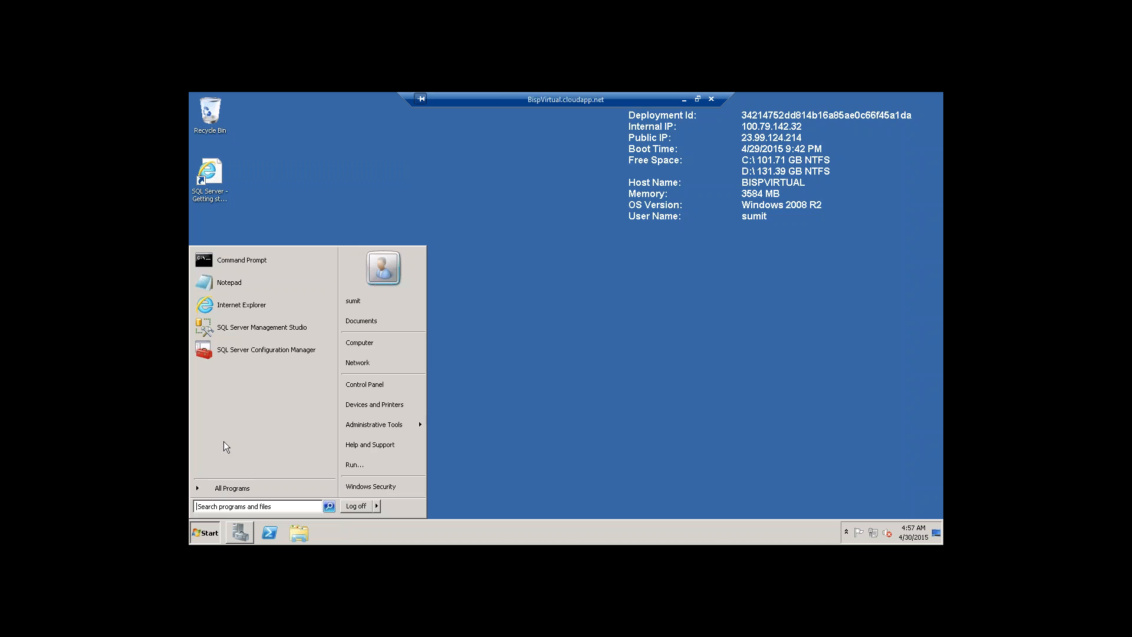
left_click(236, 352)
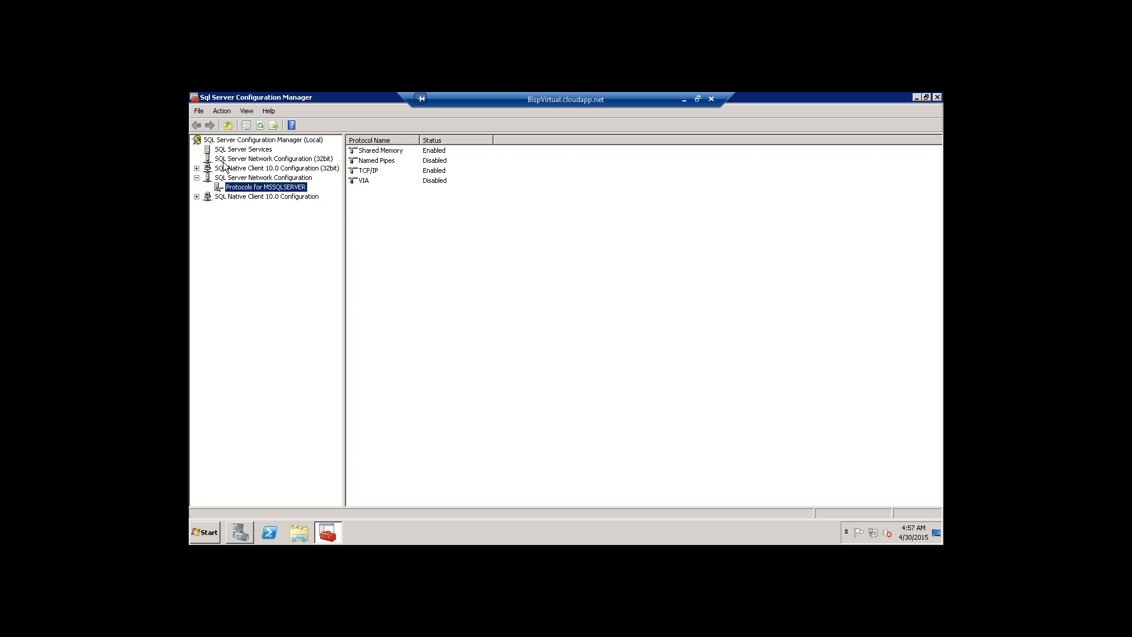
left_click(234, 150)
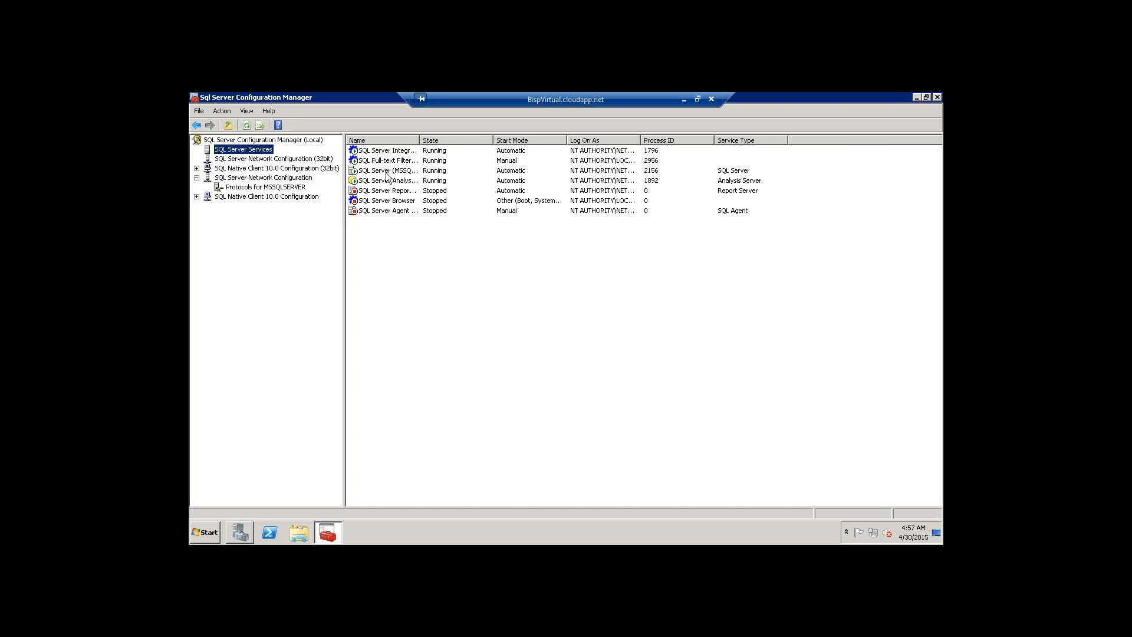
left_click_drag(420, 142, 519, 141)
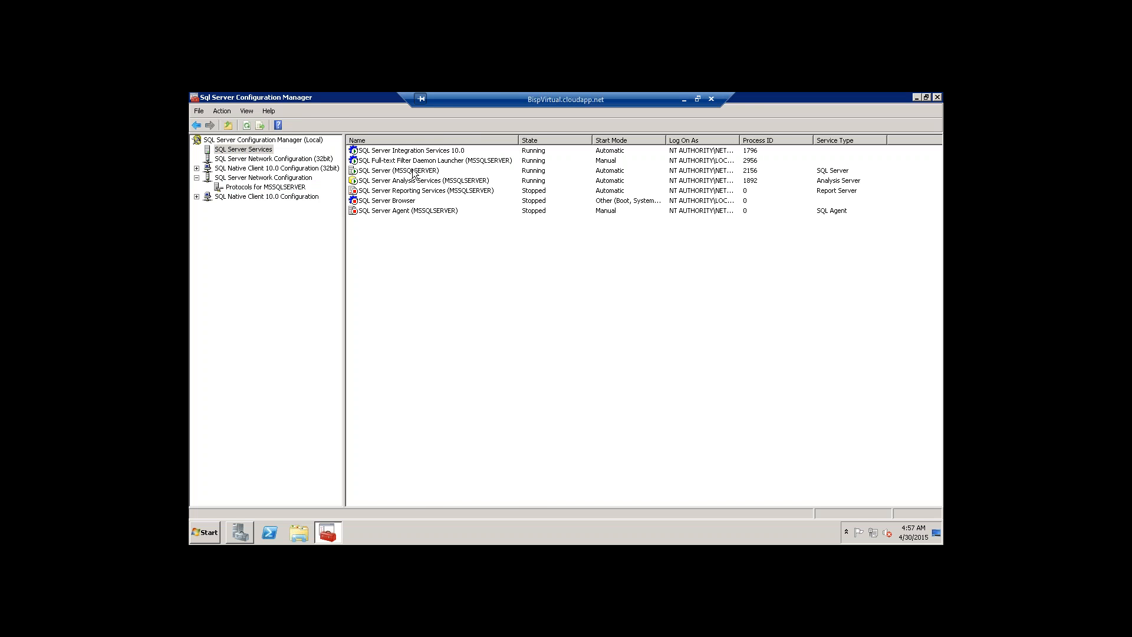
right_click(400, 177)
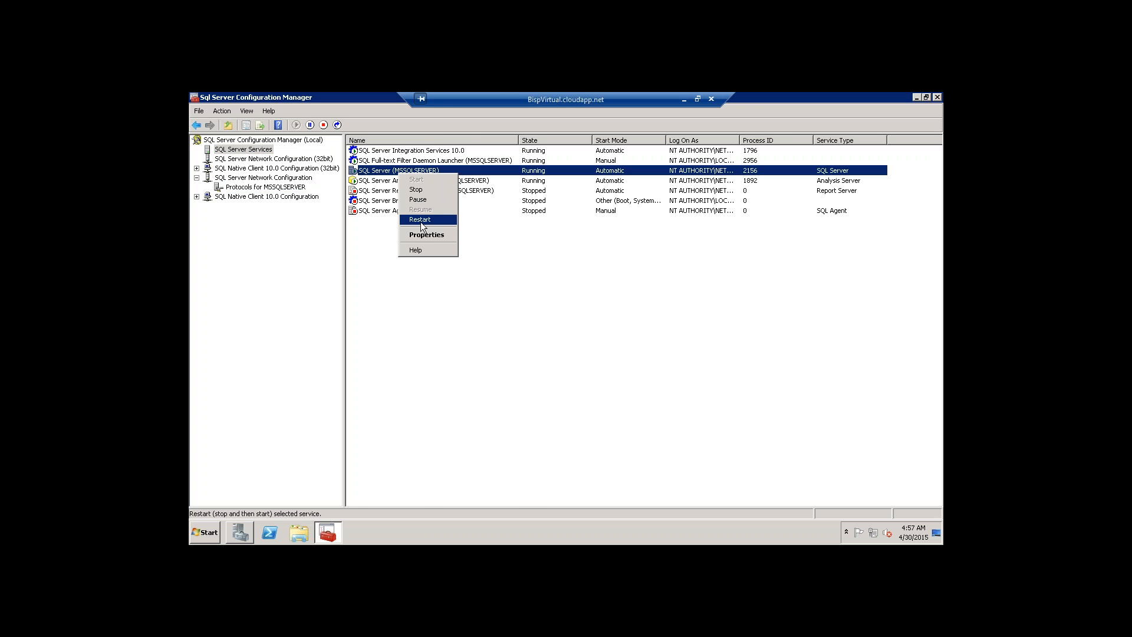
left_click(420, 221)
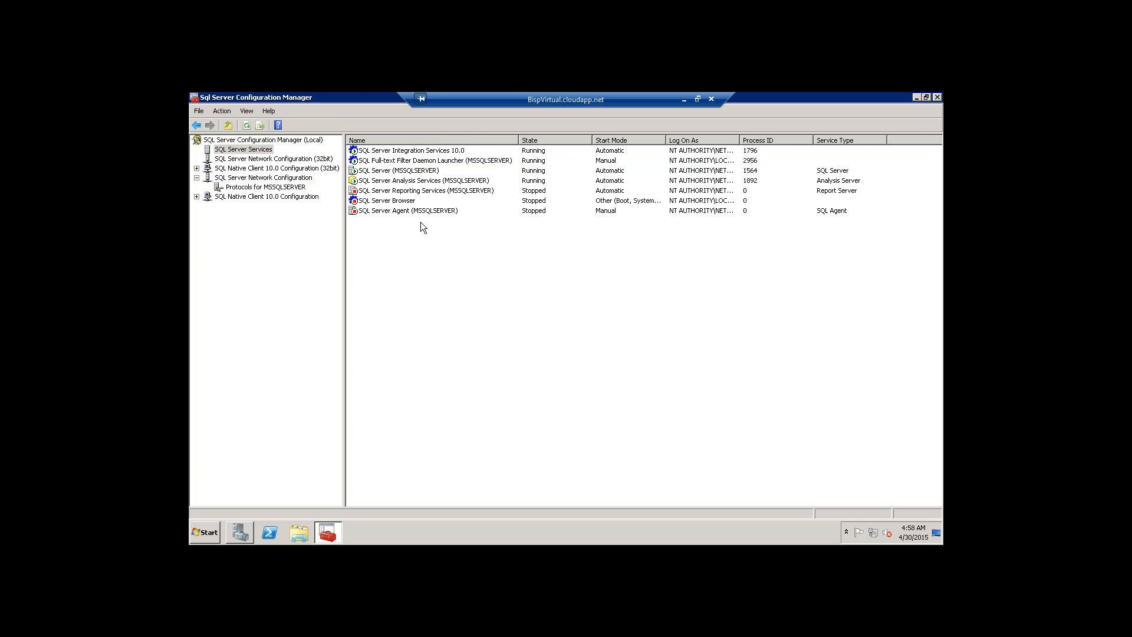
left_click(936, 97)
Step: Launch SQL Server Management Studio and connect to BISPVIRTUAL using SQL Server Authentication with the sa login and its password
left_click(205, 532)
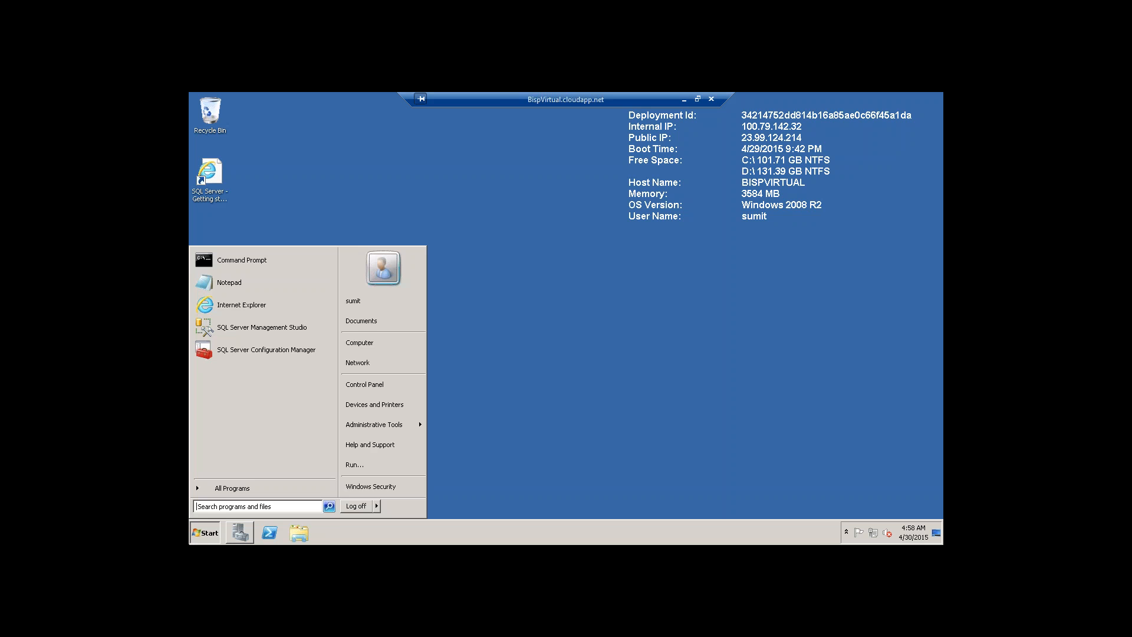
left_click(234, 331)
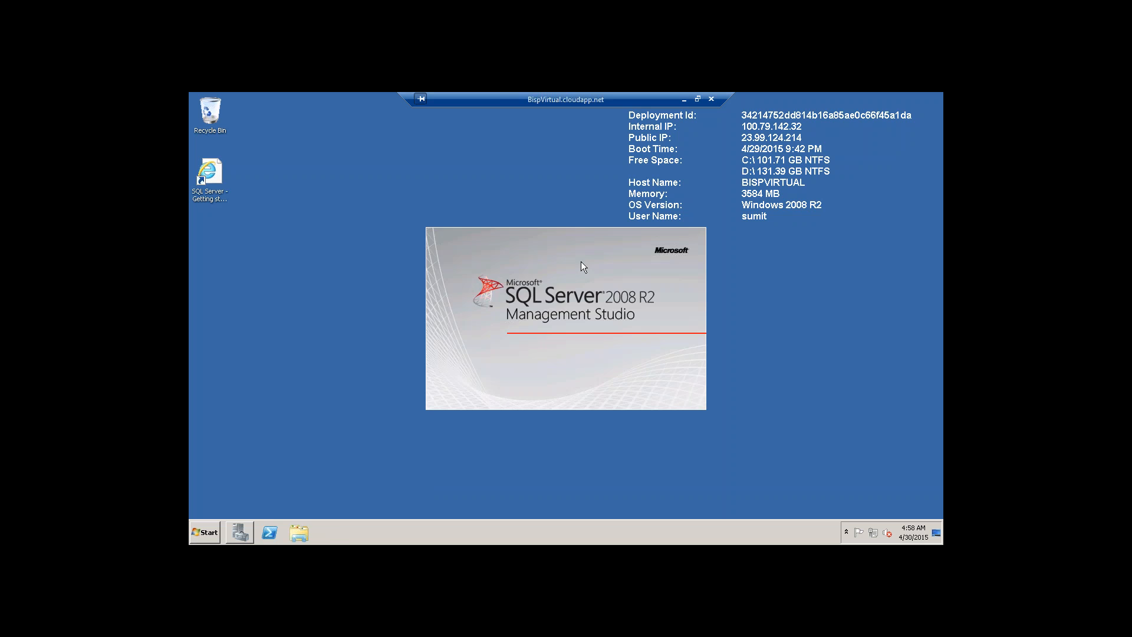
left_click(665, 257)
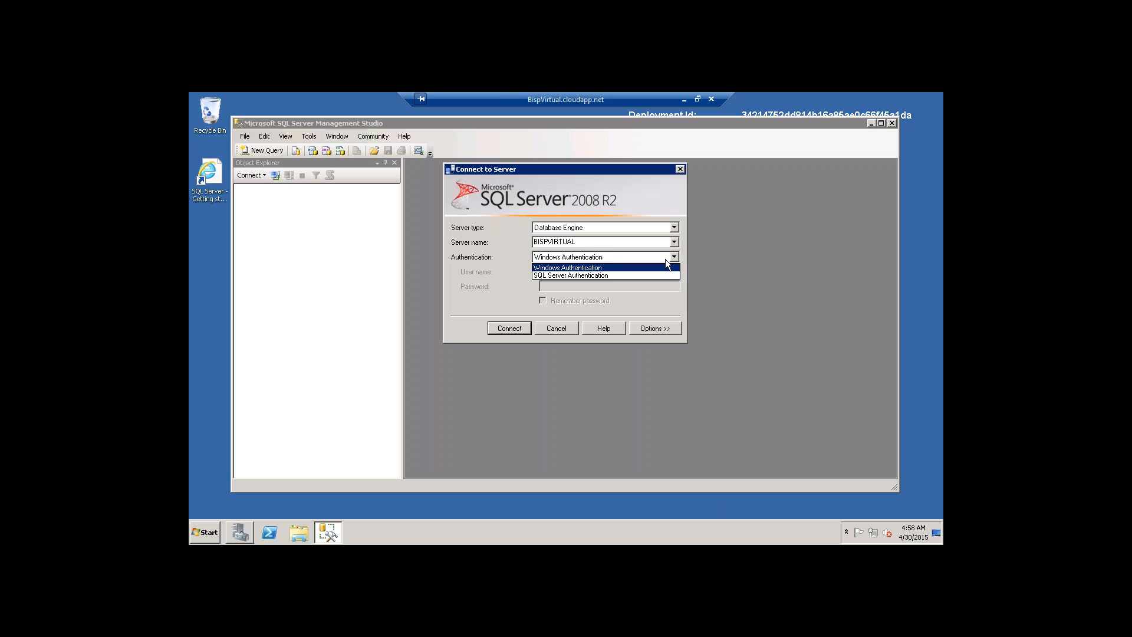
left_click(632, 275)
left_click(580, 272)
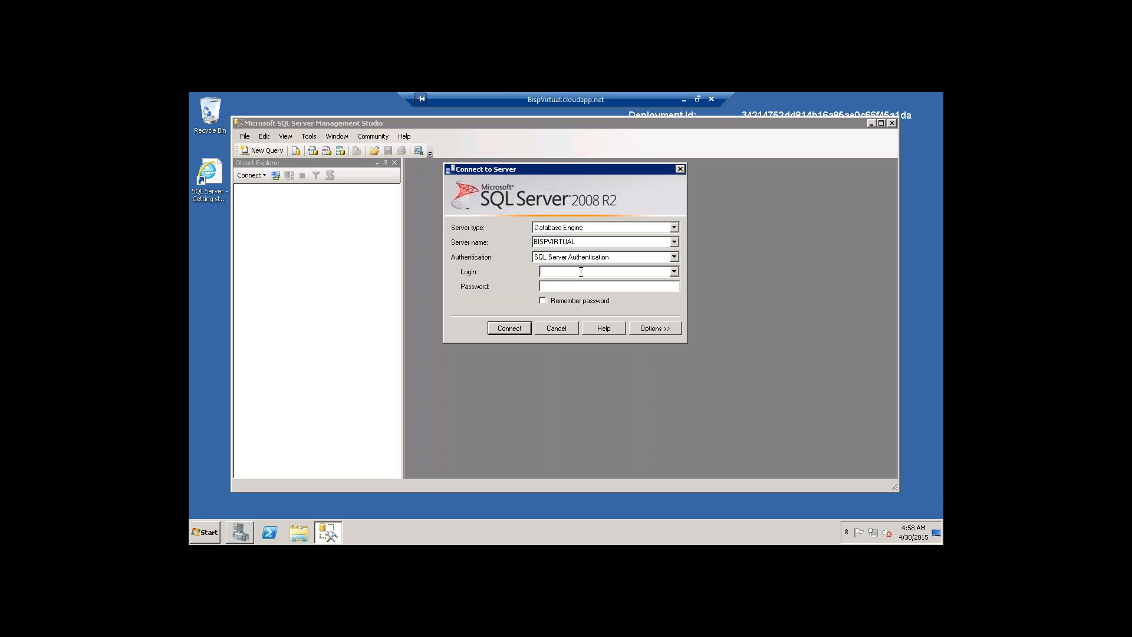
type("sa")
key("Tab")
key("Return")
left_click(566, 288)
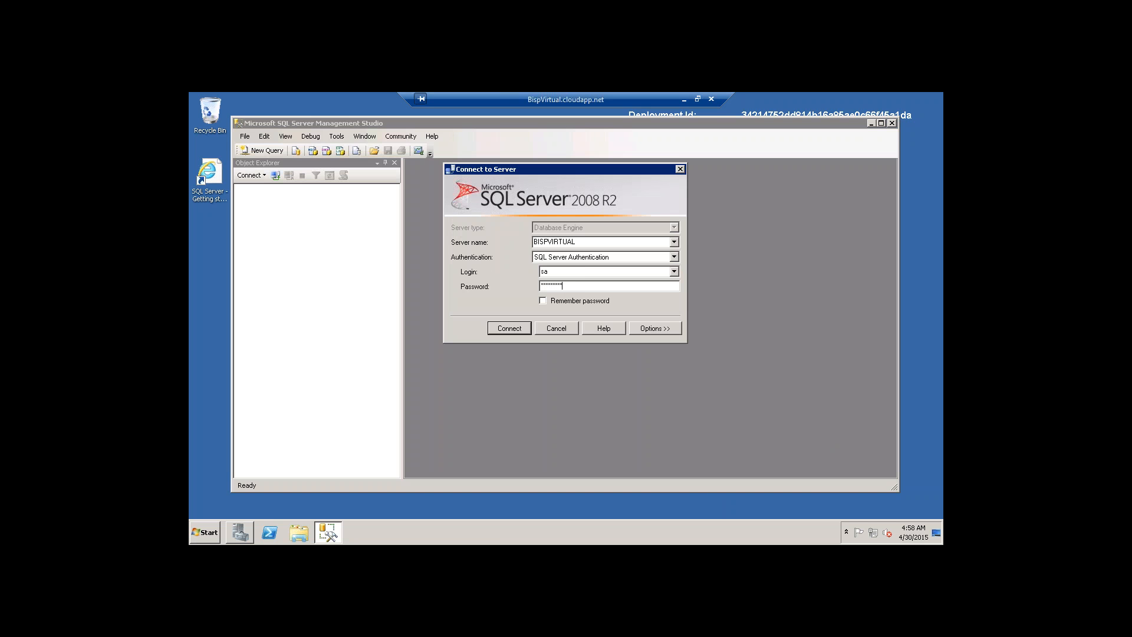
key("Return")
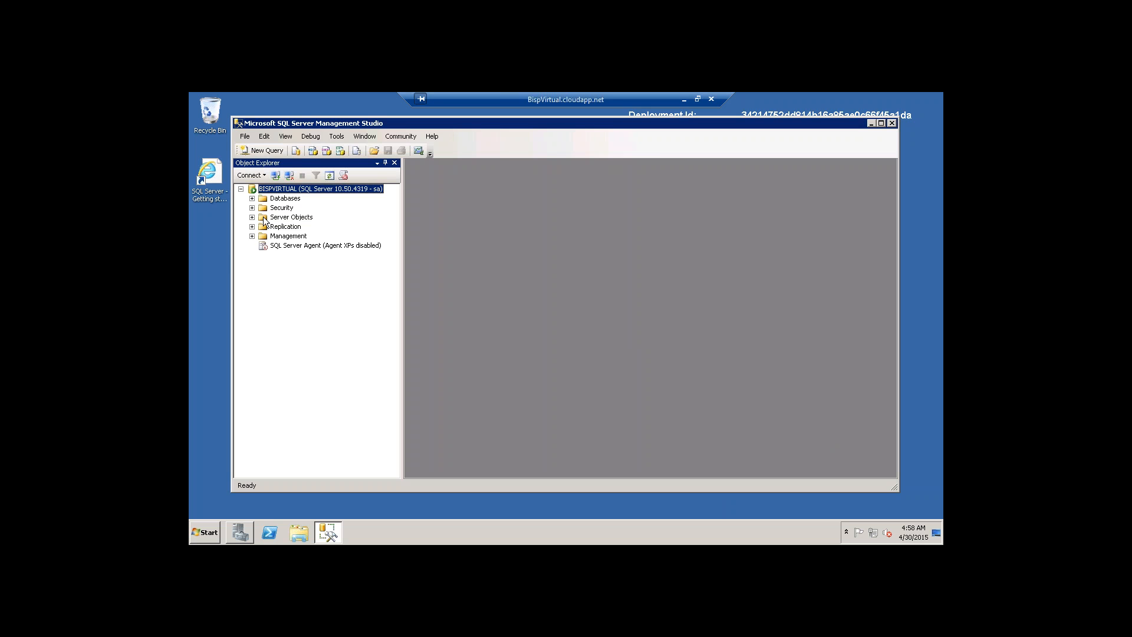
Step: Create a new database named Product on the BISPVIRTUAL server
left_click(252, 199)
left_click(276, 200)
right_click(276, 199)
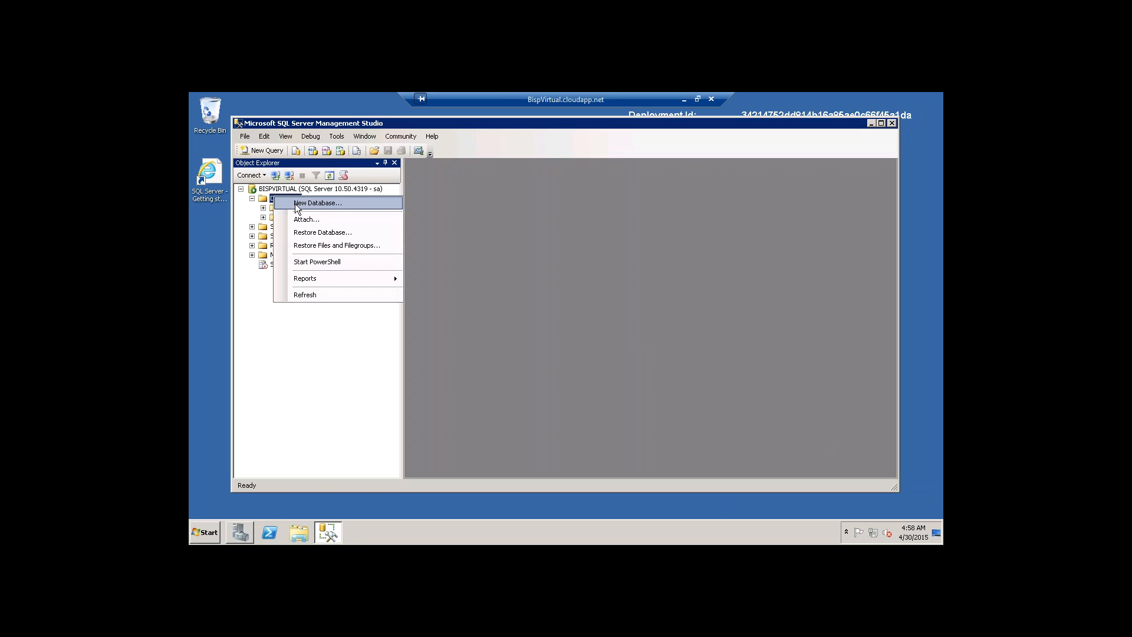
left_click(315, 202)
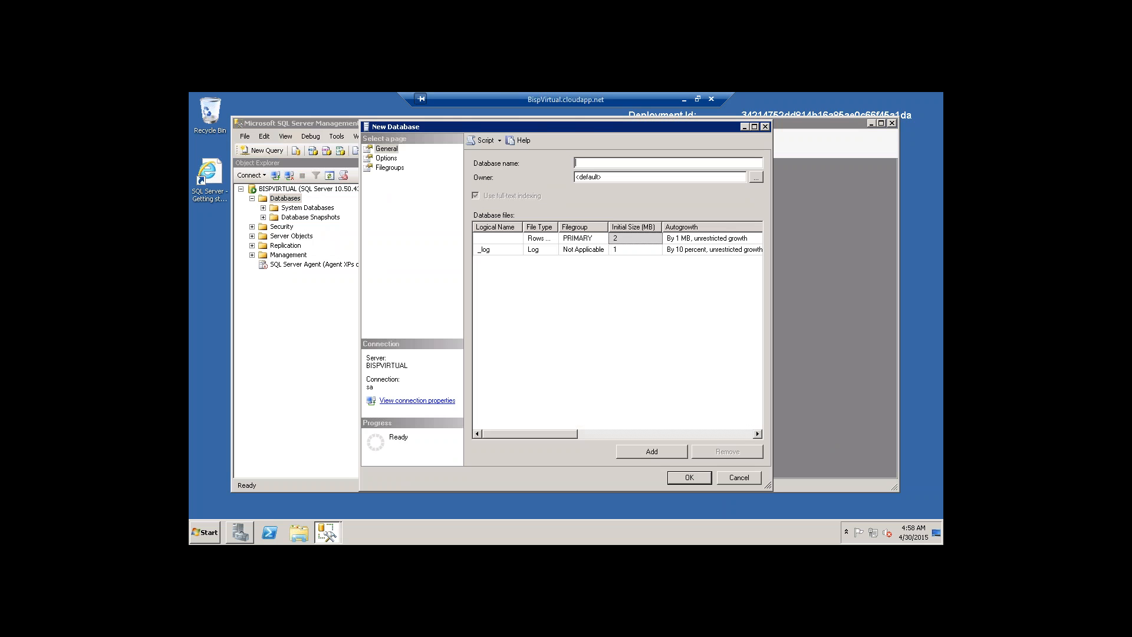
type("Pdocu")
key("BackSpace")
key("BackSpace")
key("BackSpace")
type("roduic")
key("BackSpace")
key("BackSpace")
type("ct")
left_click(682, 479)
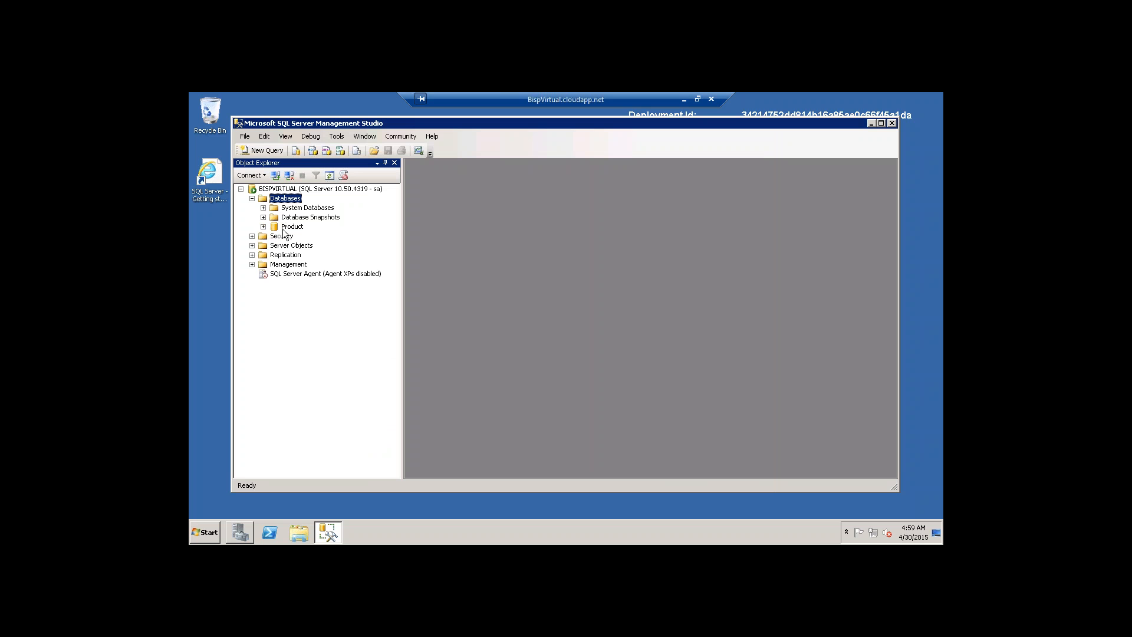
Step: Start a new table in the Product database and add a ProductId column with data type int
left_click(263, 226)
right_click(298, 246)
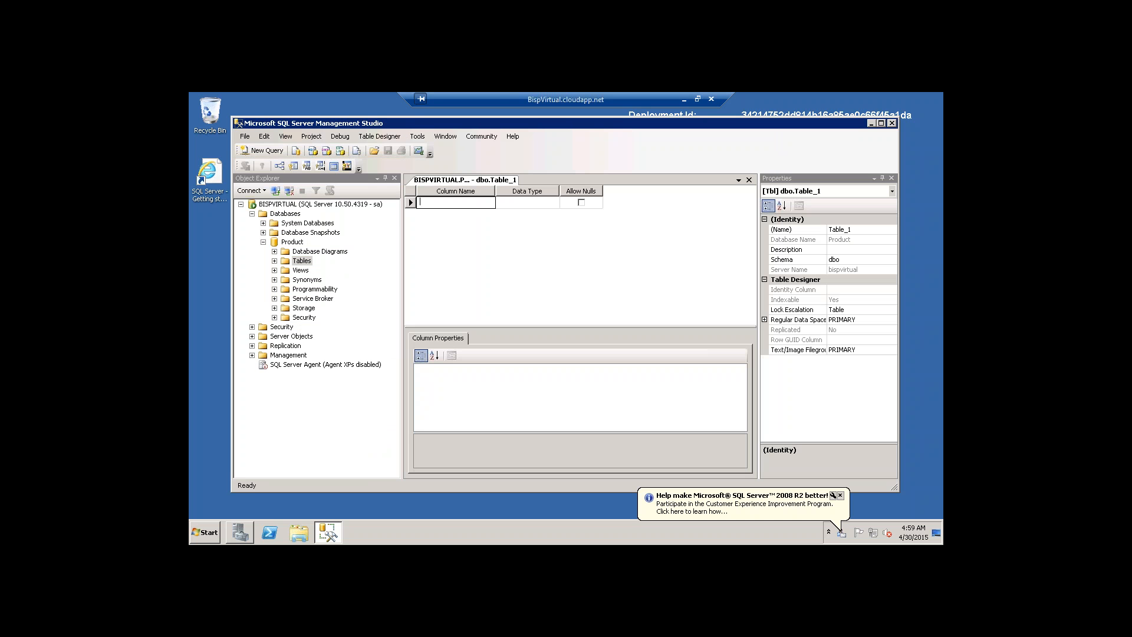
type("Pd")
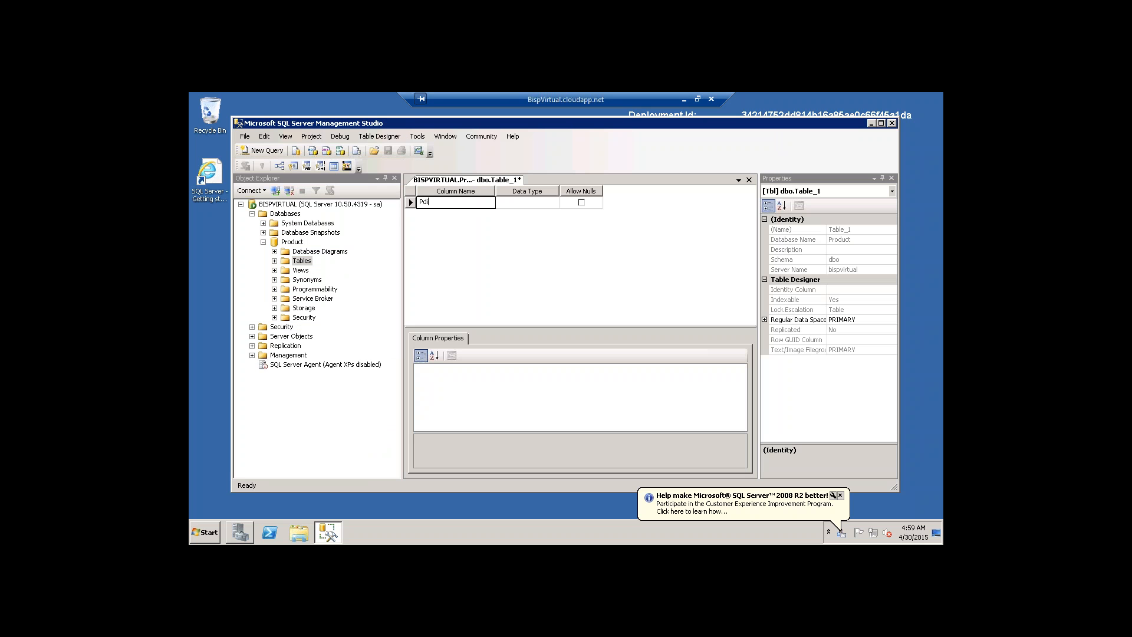
type("iocductId")
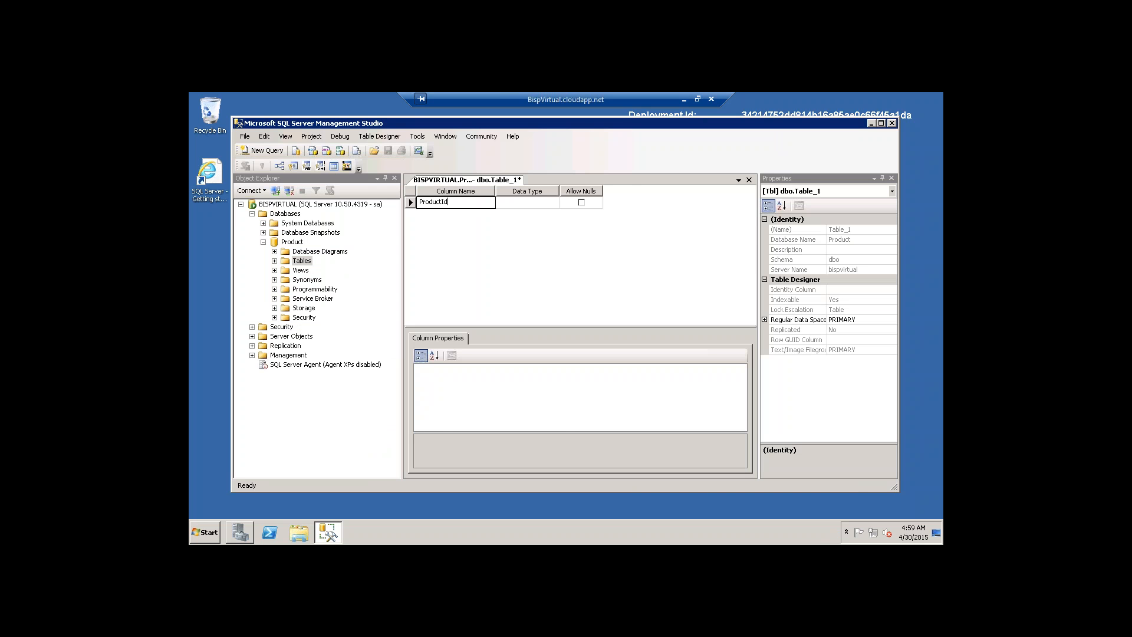
key("Tab")
left_click(553, 202)
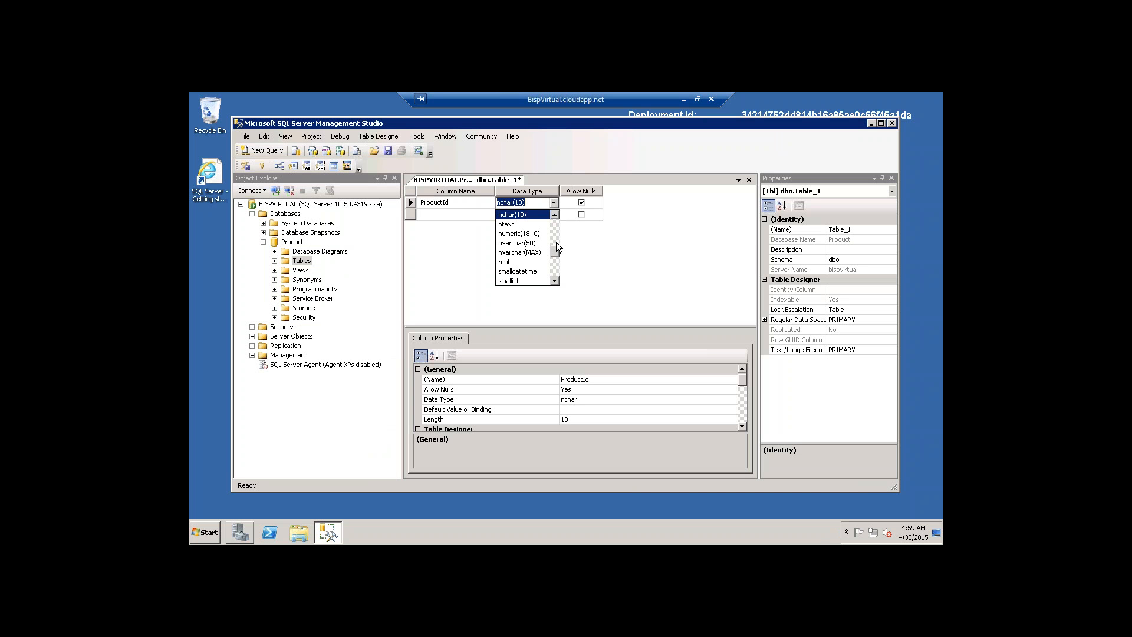
left_click_drag(558, 249, 553, 243)
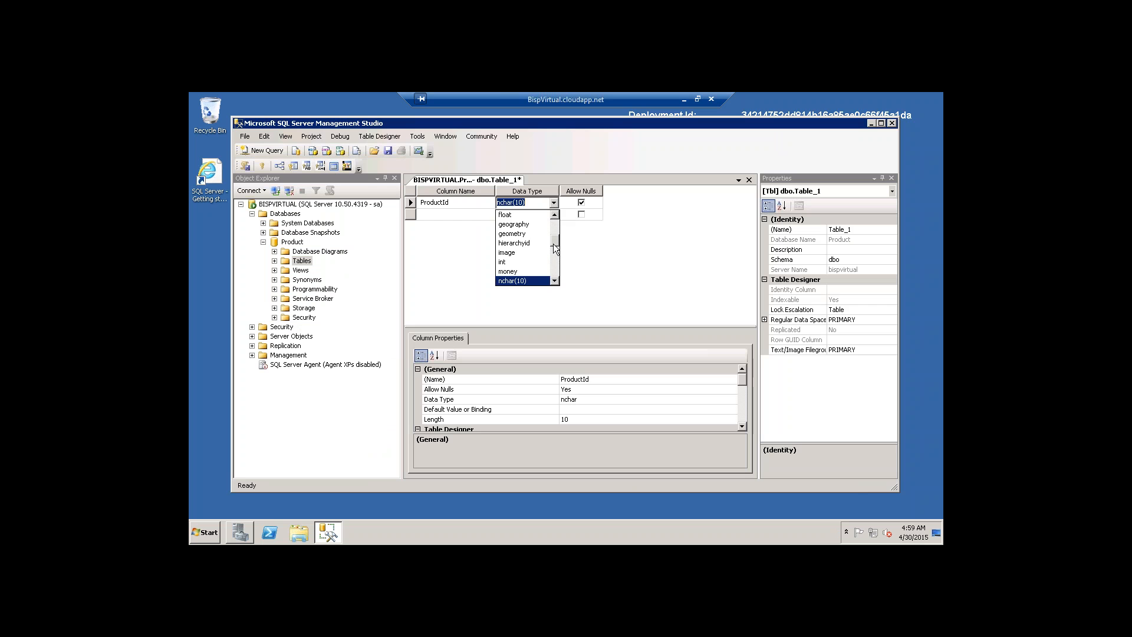
left_click(521, 260)
Step: Add a ProductName column with data type nvarchar(50) to the new table
left_click(449, 212)
type("Pr")
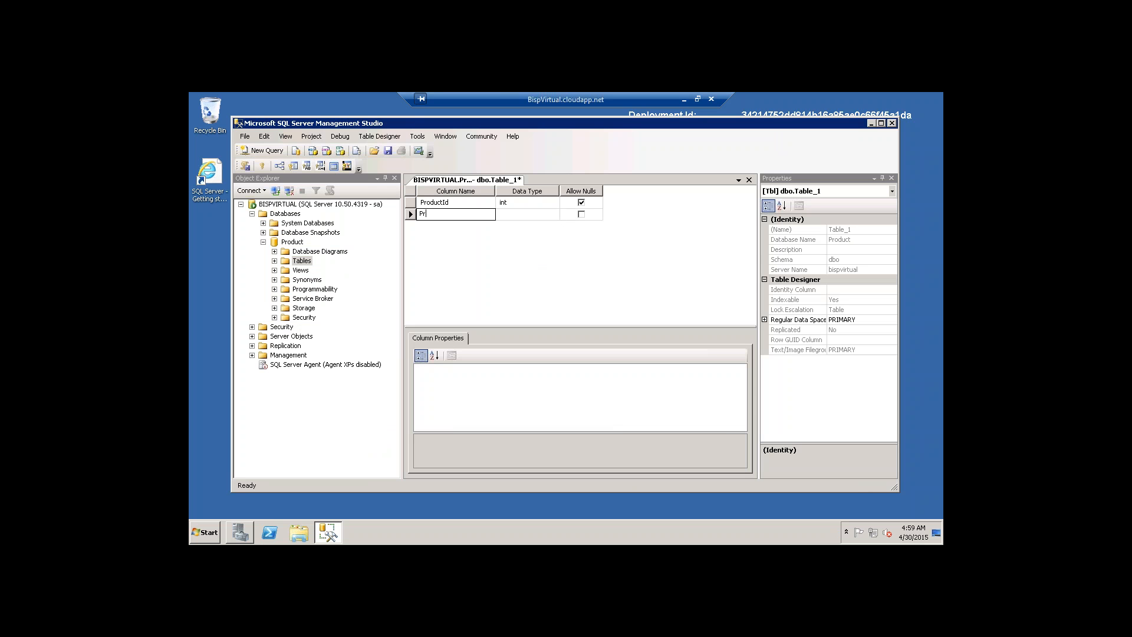
type("oductName")
key("Tab")
left_click(554, 214)
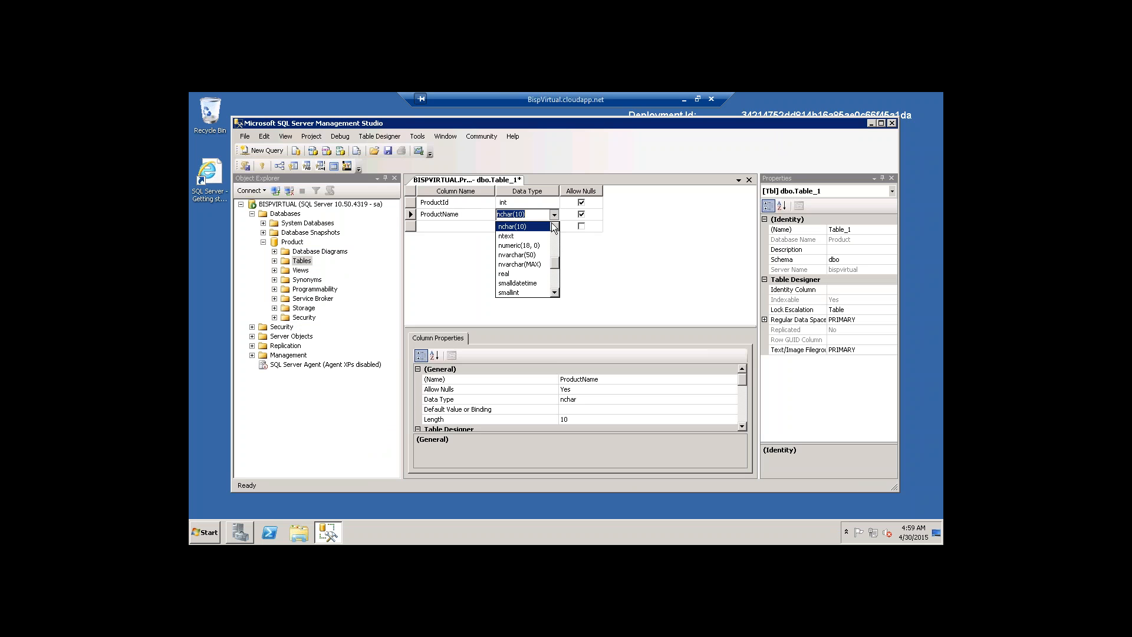
left_click(517, 254)
Step: Add a ProductPrice column with data type nvarchar(50) below ProductName
left_click(462, 230)
type("P")
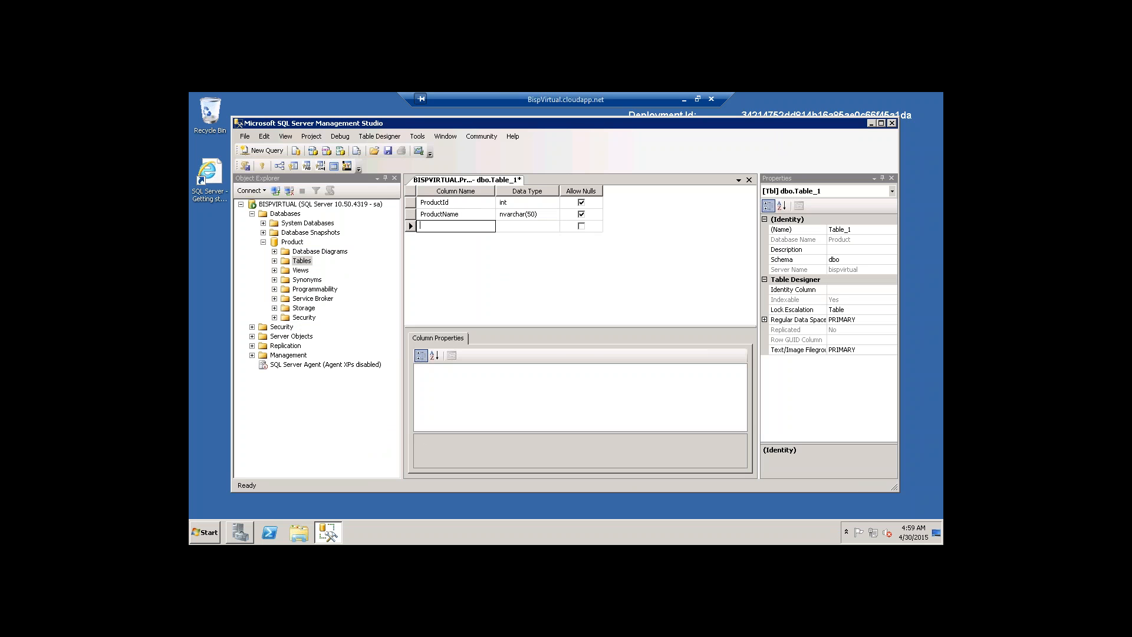
type("roduct")
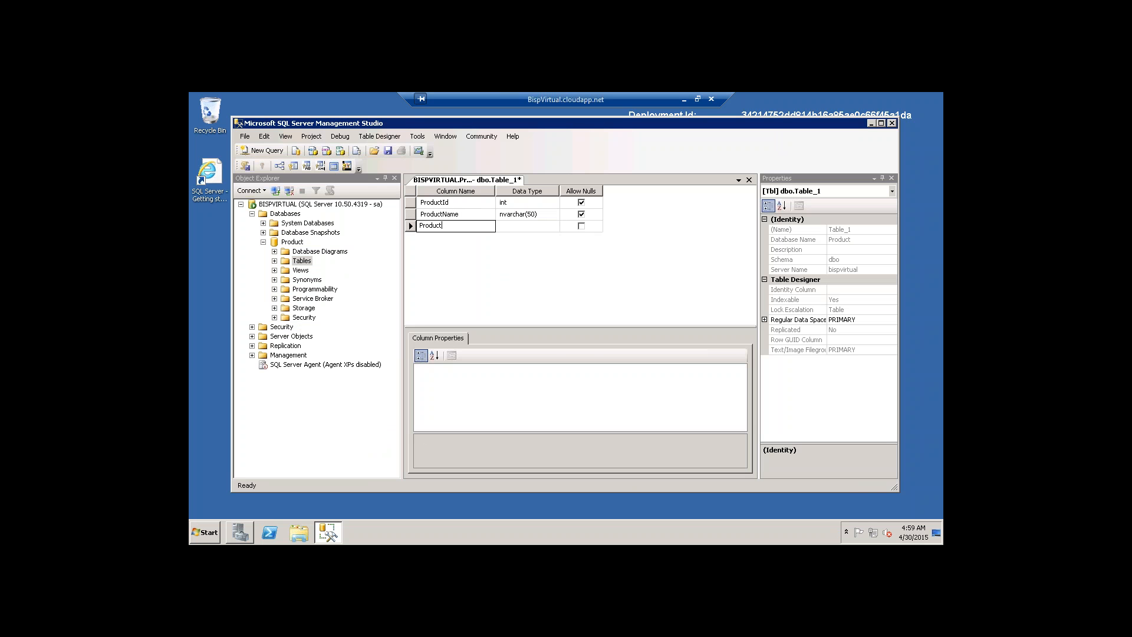
type("Price")
key("Tab")
left_click(554, 226)
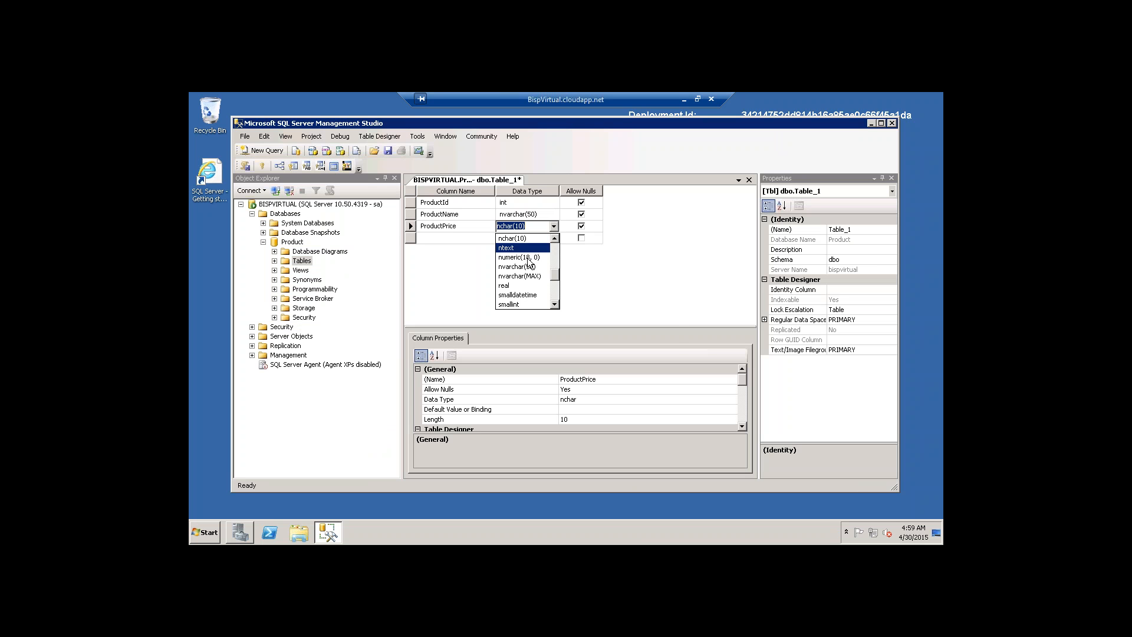
left_click(529, 266)
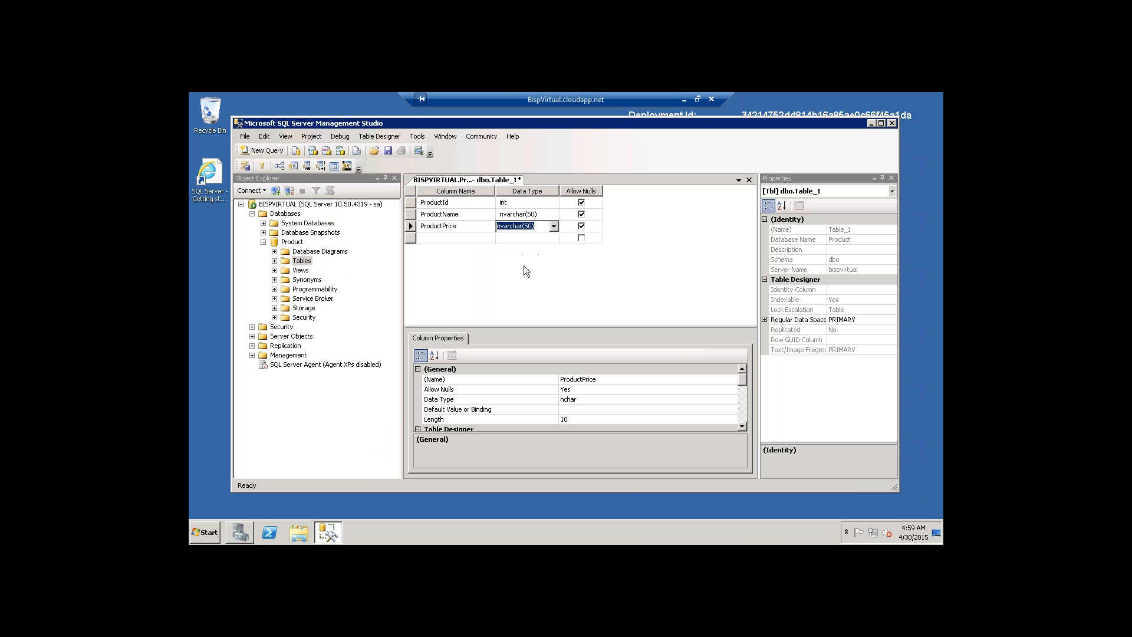
Step: Close the table design and save the table under the name ProductInfo
left_click(749, 180)
left_click(563, 368)
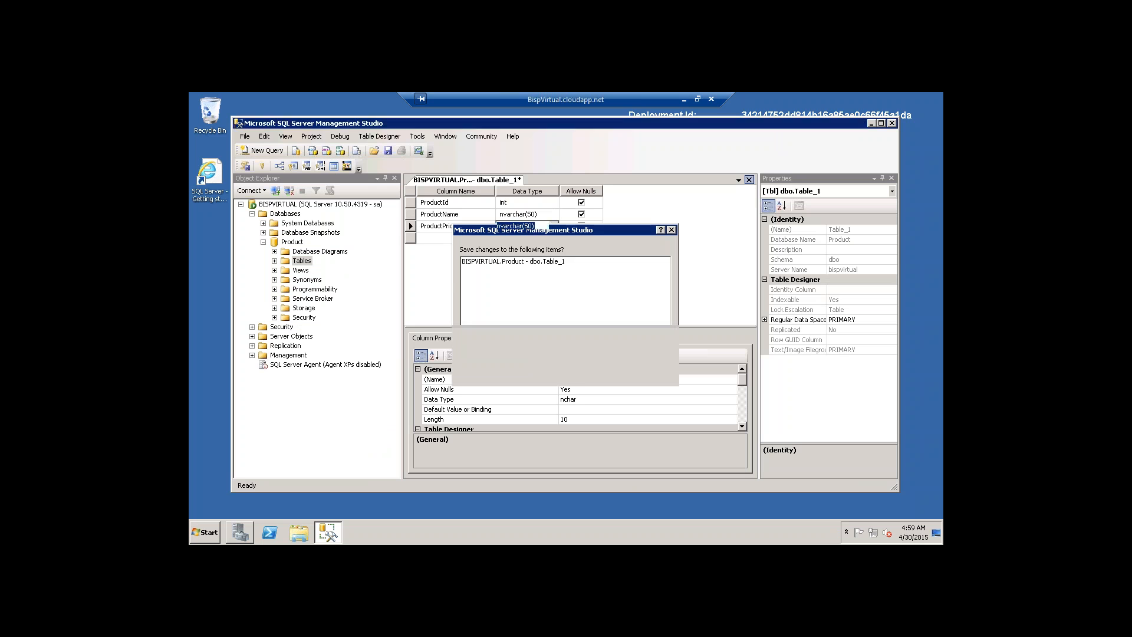
type("Produ")
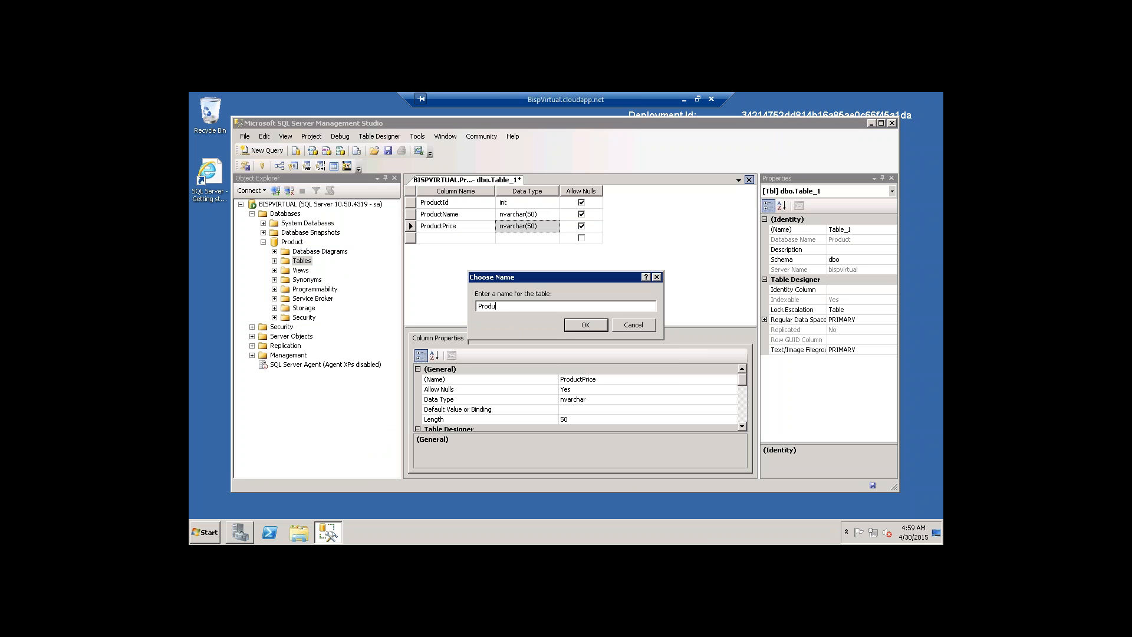
type("ctInfo")
left_click(585, 324)
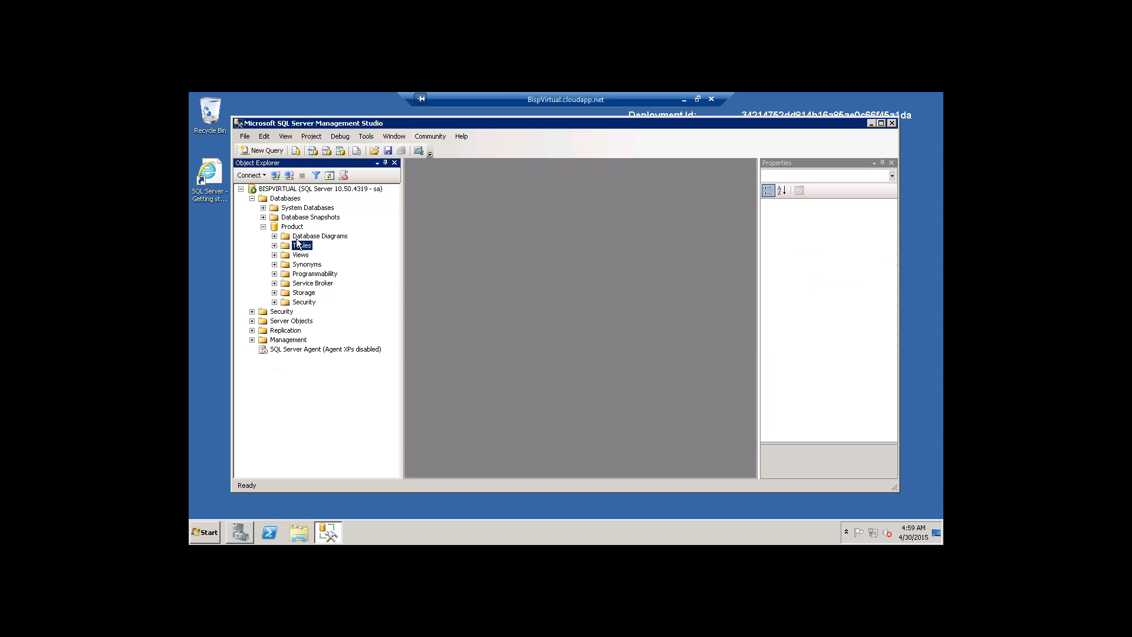
Step: Refresh the Product database, expand its tables and select dbo.ProductInfo
left_click(294, 228)
right_click(294, 229)
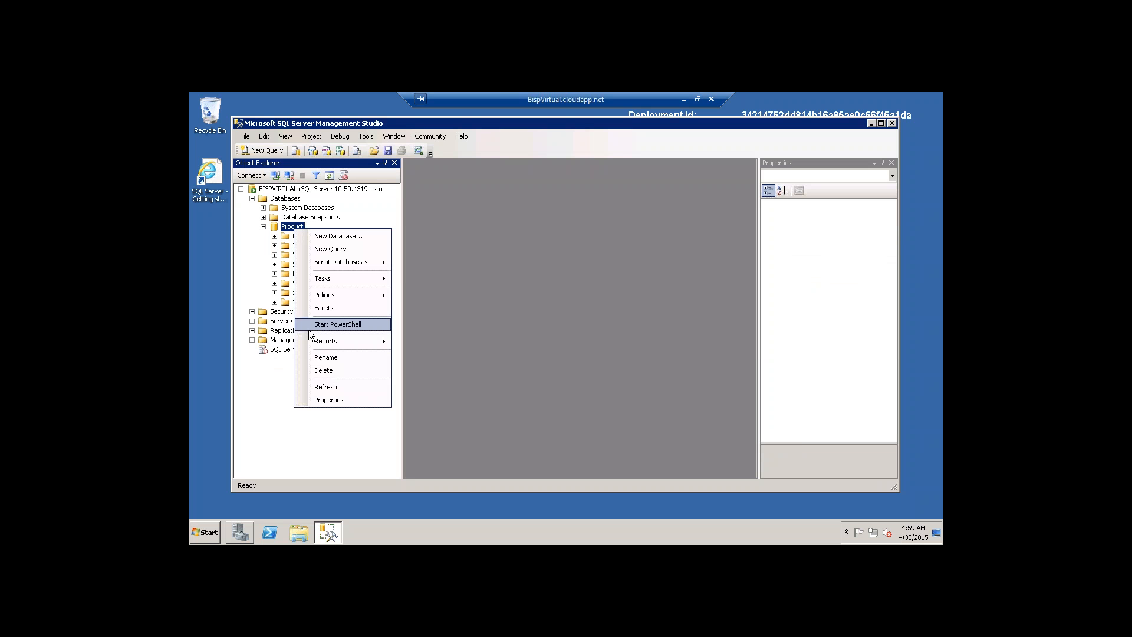
left_click(327, 391)
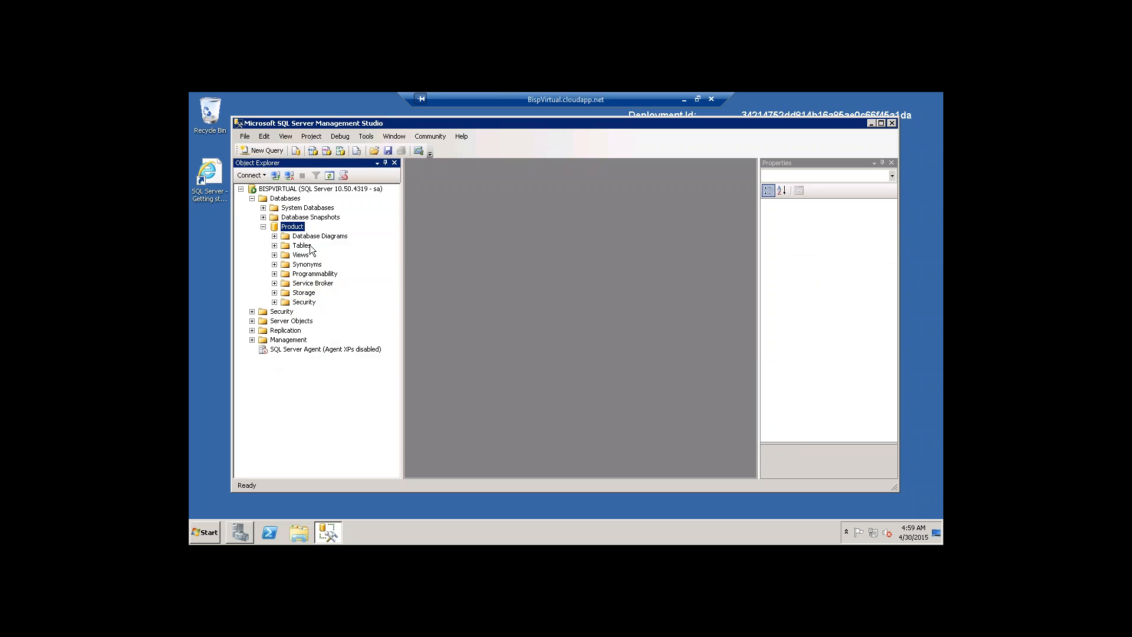
left_click(274, 246)
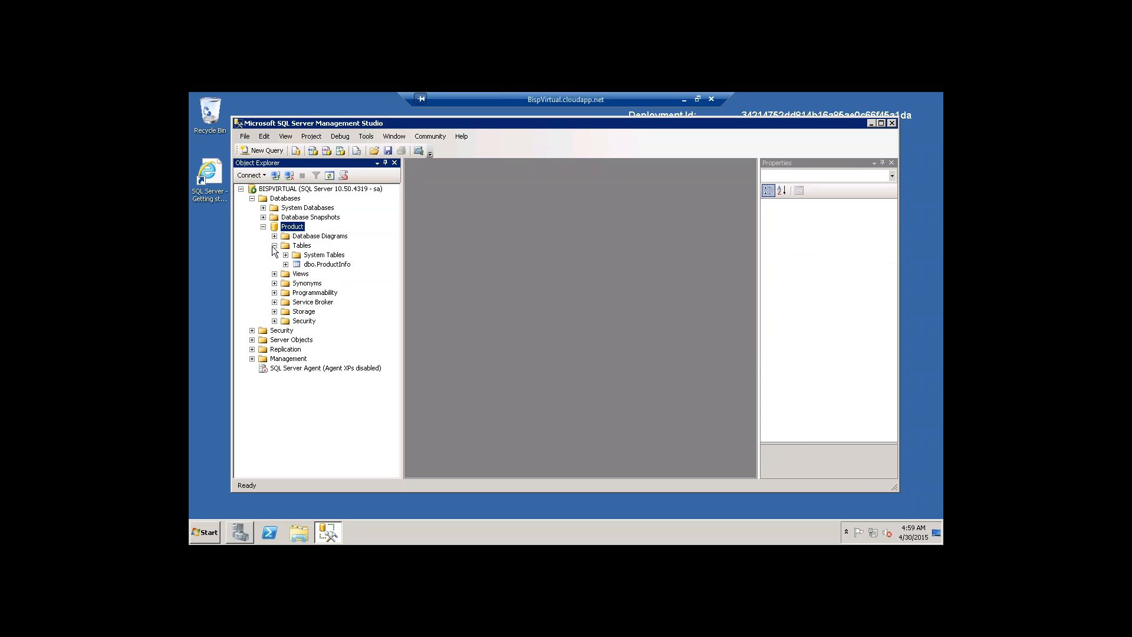
left_click(326, 265)
Step: Switch to Visual Studio and examine the product entry form of WebForm1.aspx in Design view
left_click(684, 99)
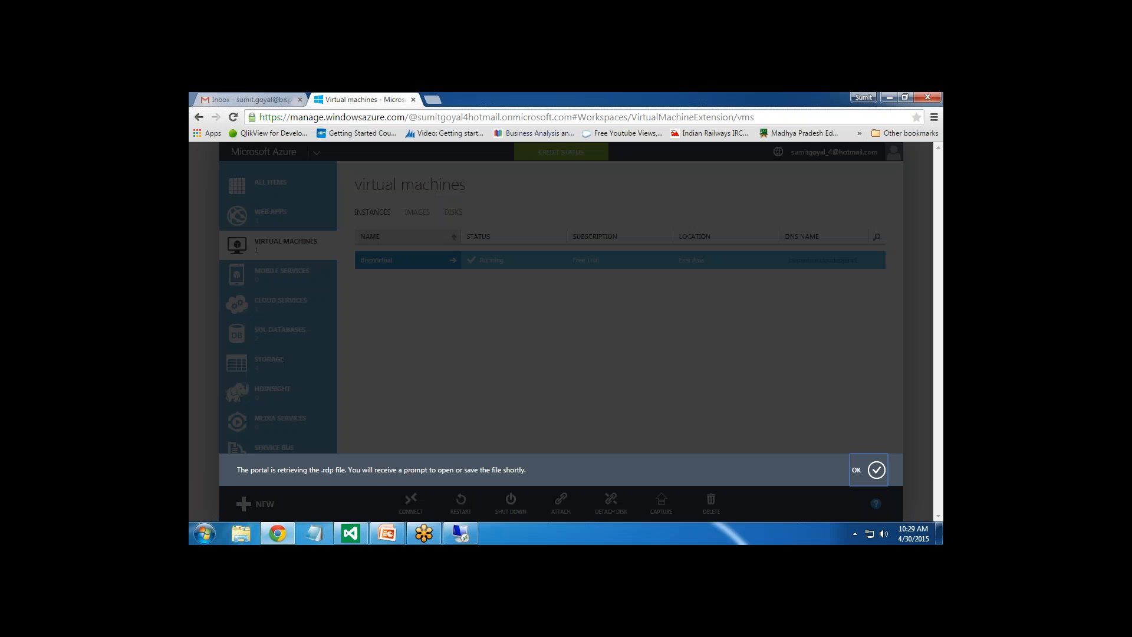
left_click(351, 534)
left_click(374, 149)
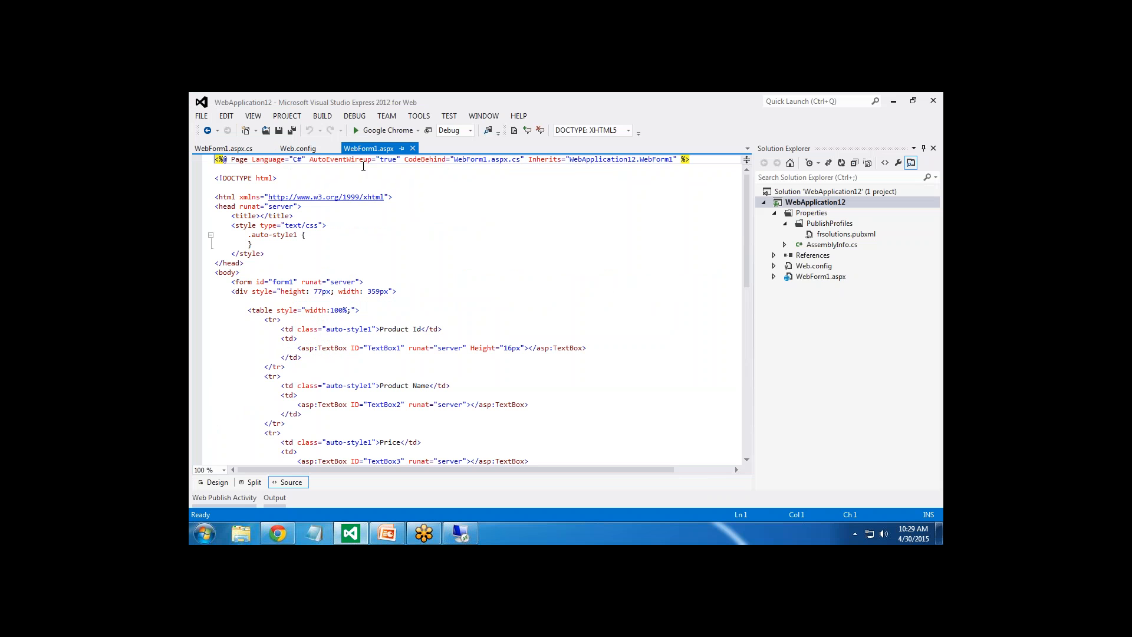
left_click(216, 482)
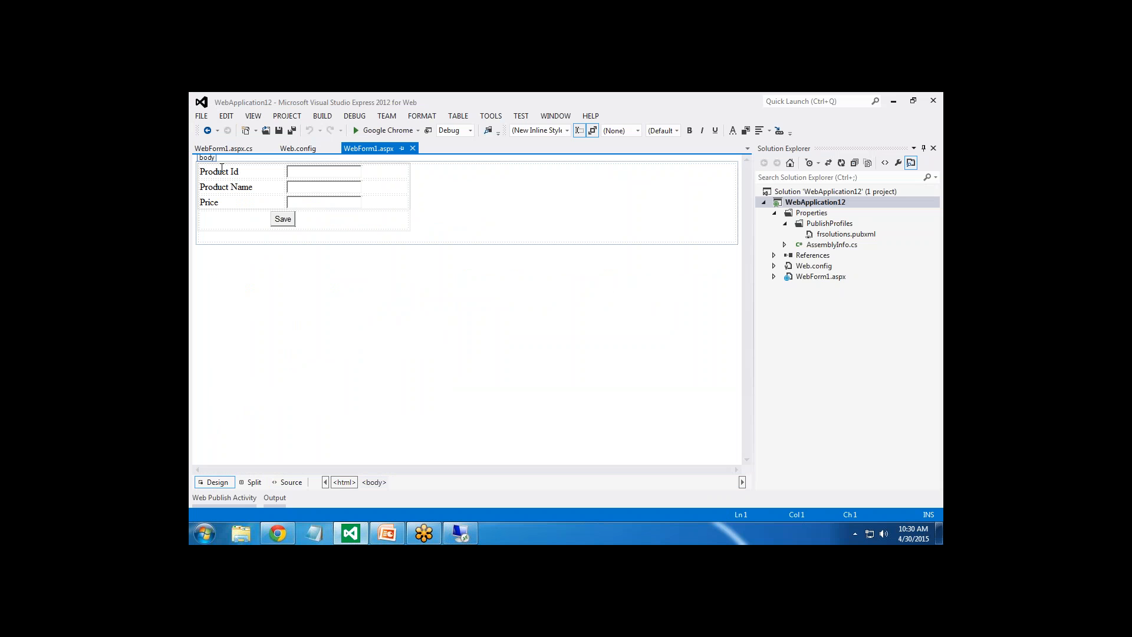
left_click(309, 176)
left_click(282, 224)
left_click(302, 176)
left_click(302, 208)
Step: Return to the virtual machine's Server Manager and start a new inbound firewall rule of type Port for TCP local port 1433
left_click(458, 533)
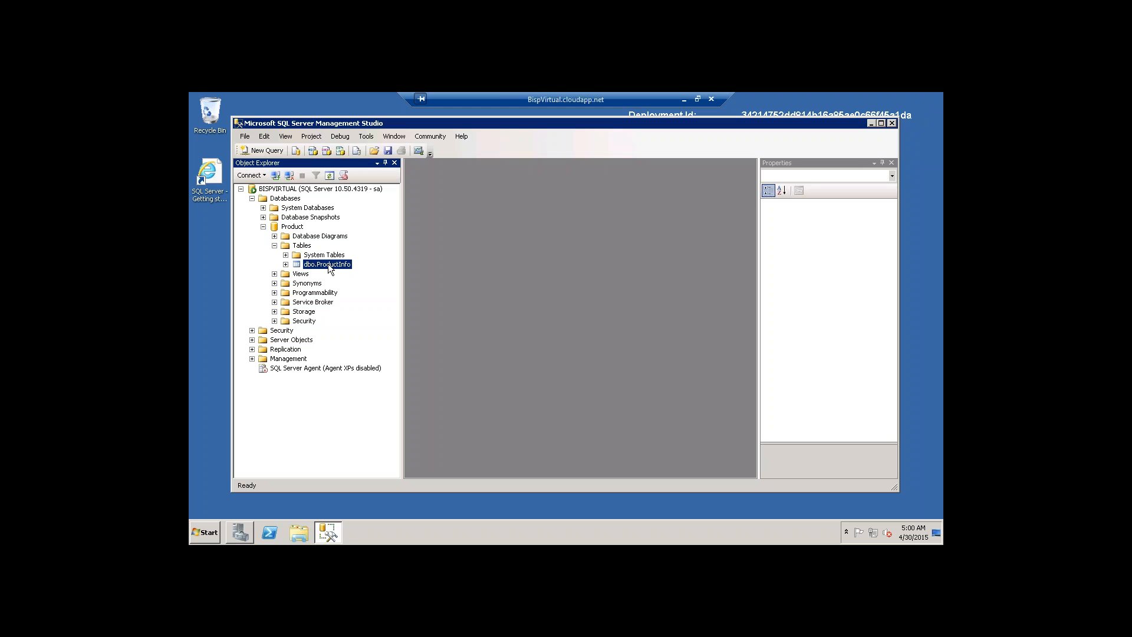
left_click(240, 535)
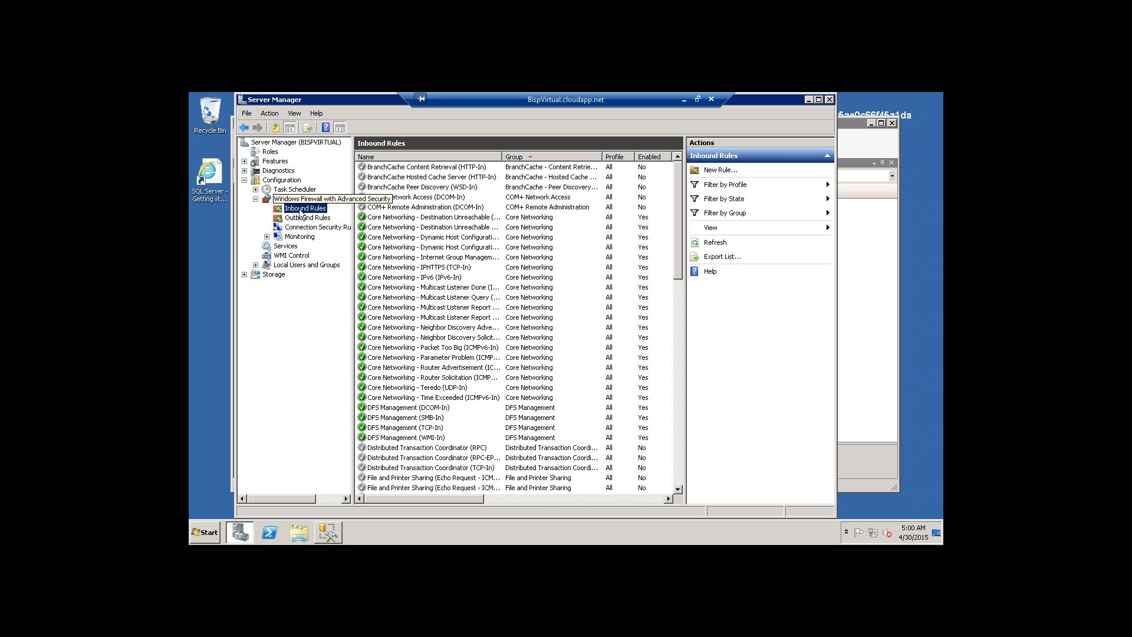
right_click(300, 210)
left_click(351, 218)
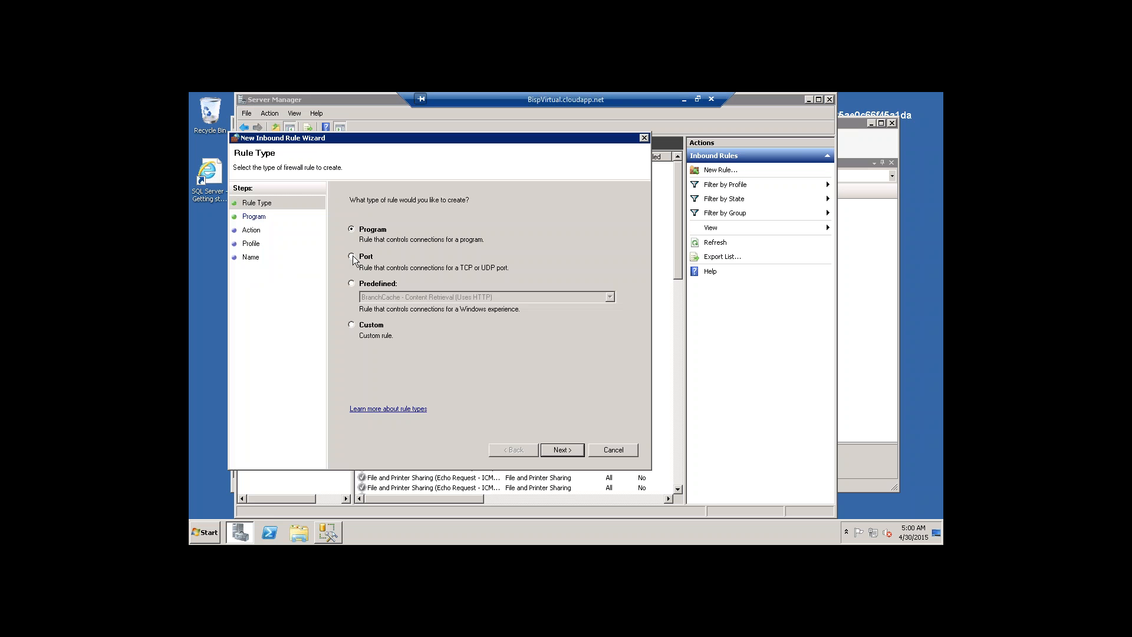
left_click(352, 257)
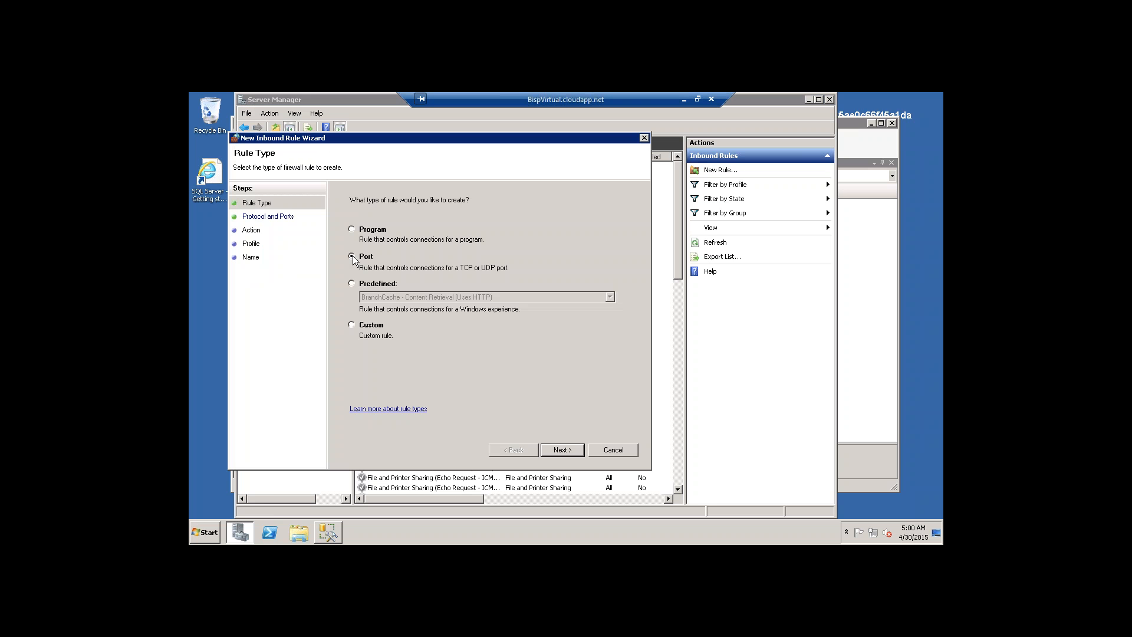
left_click(564, 450)
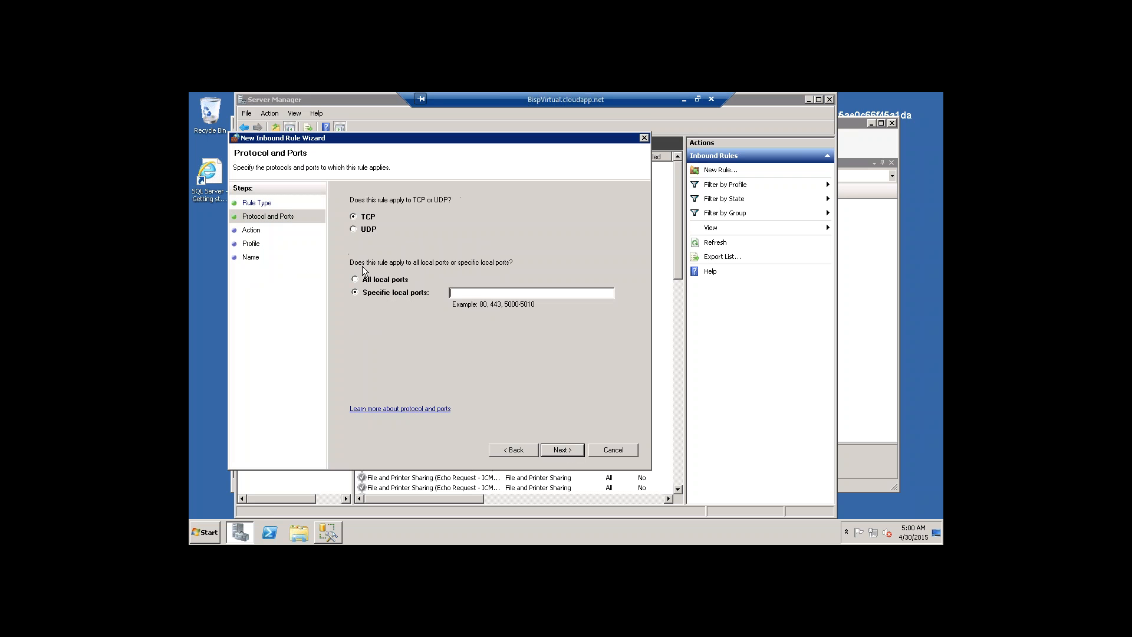
type("1433")
left_click(572, 451)
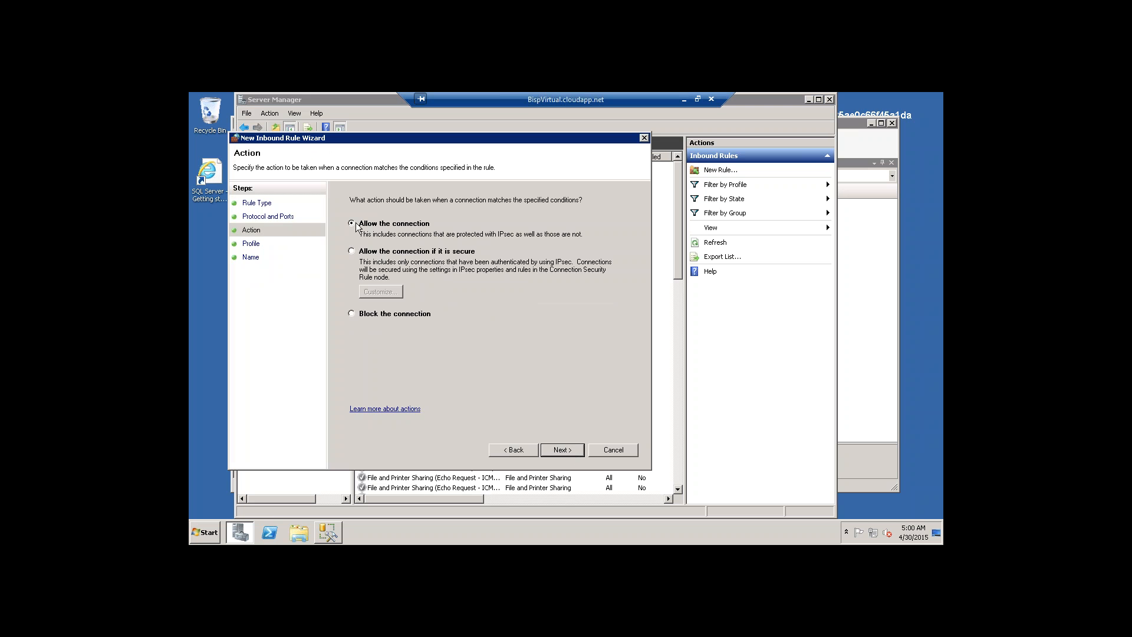
Step: Finish the inbound rule allowing the connection for the Domain, Private and Public profiles, named TCPSQLport, and close Server Manager
left_click(566, 451)
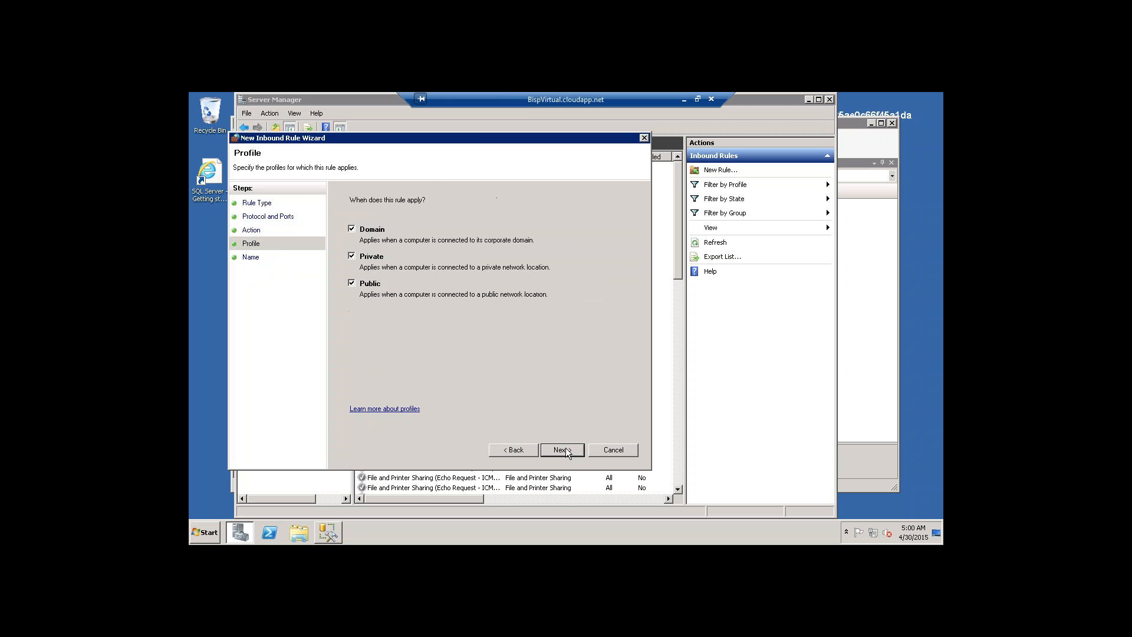
left_click(564, 451)
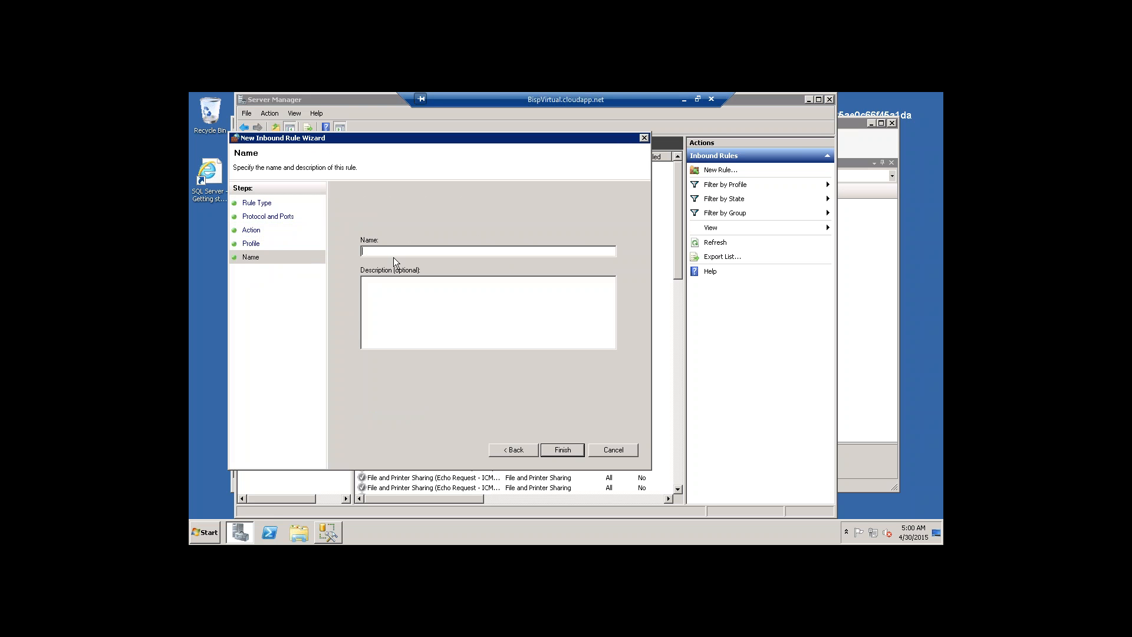
type("TCPSQLport")
left_click(562, 451)
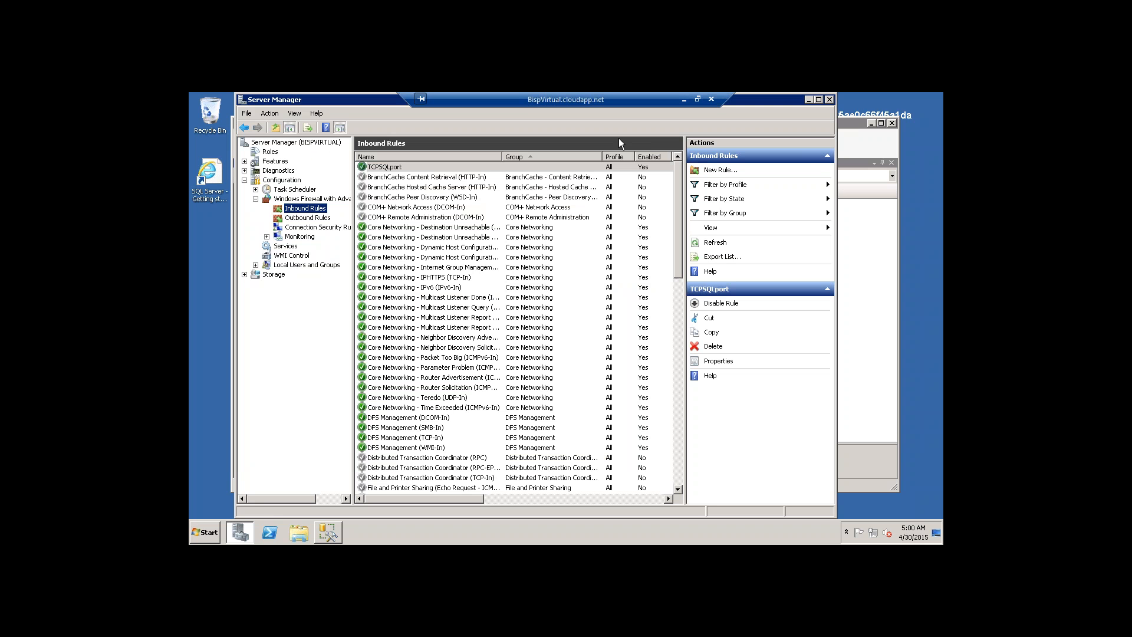
left_click(829, 99)
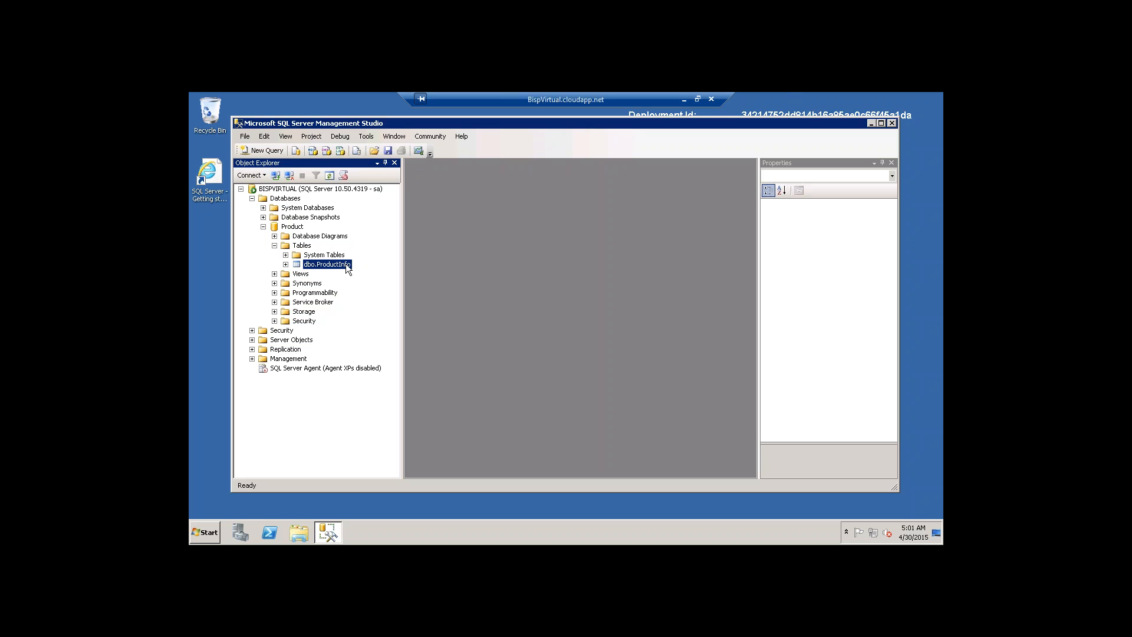
Step: Switch to Visual Studio, open Web.config and examine the name and data source of the myconnection connection string
left_click(684, 100)
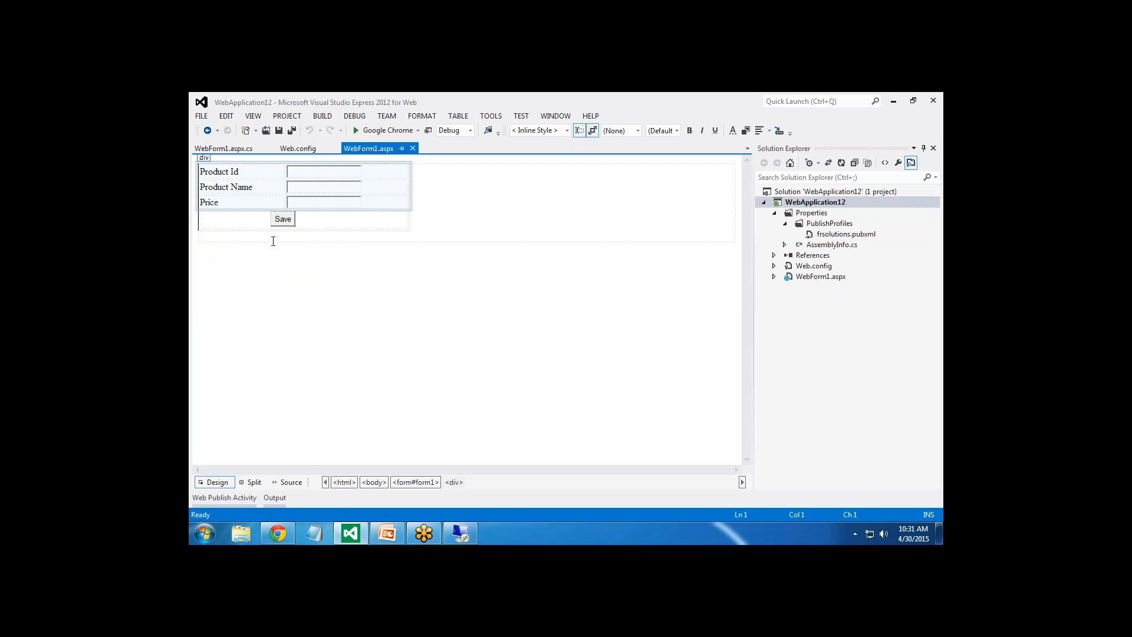
double_click(814, 266)
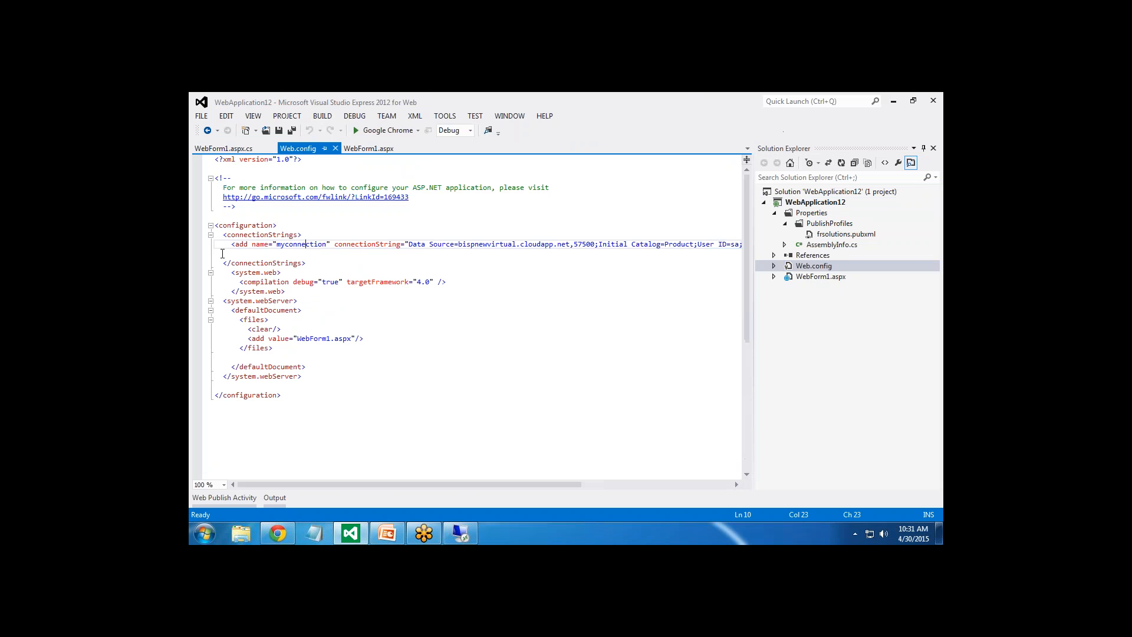
left_click_drag(223, 235, 322, 243)
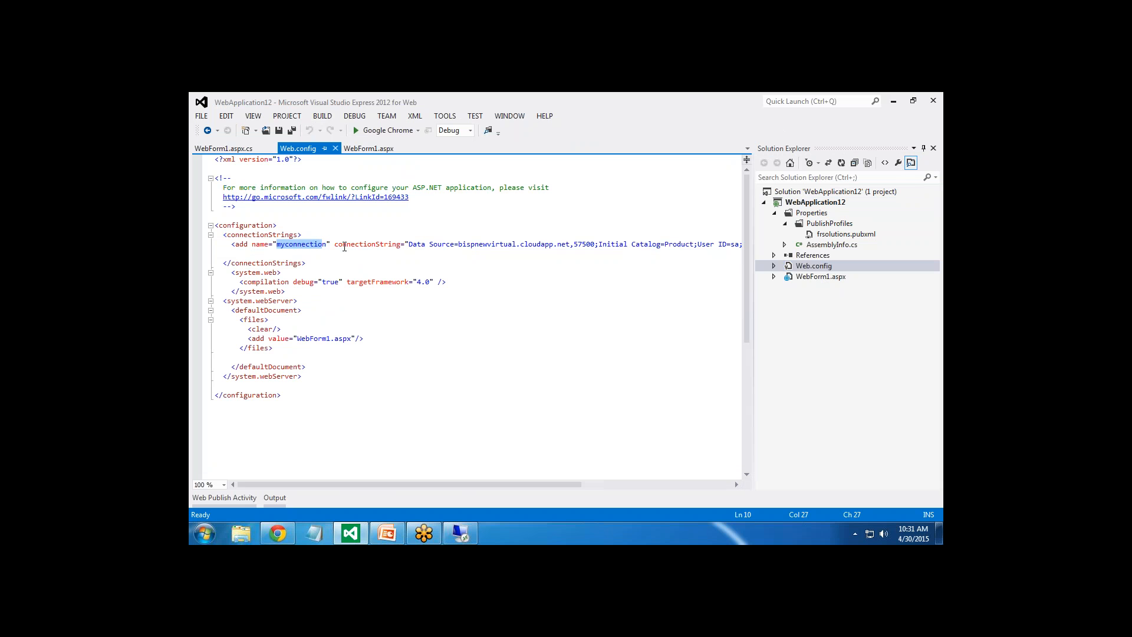
left_click_drag(396, 486, 475, 485)
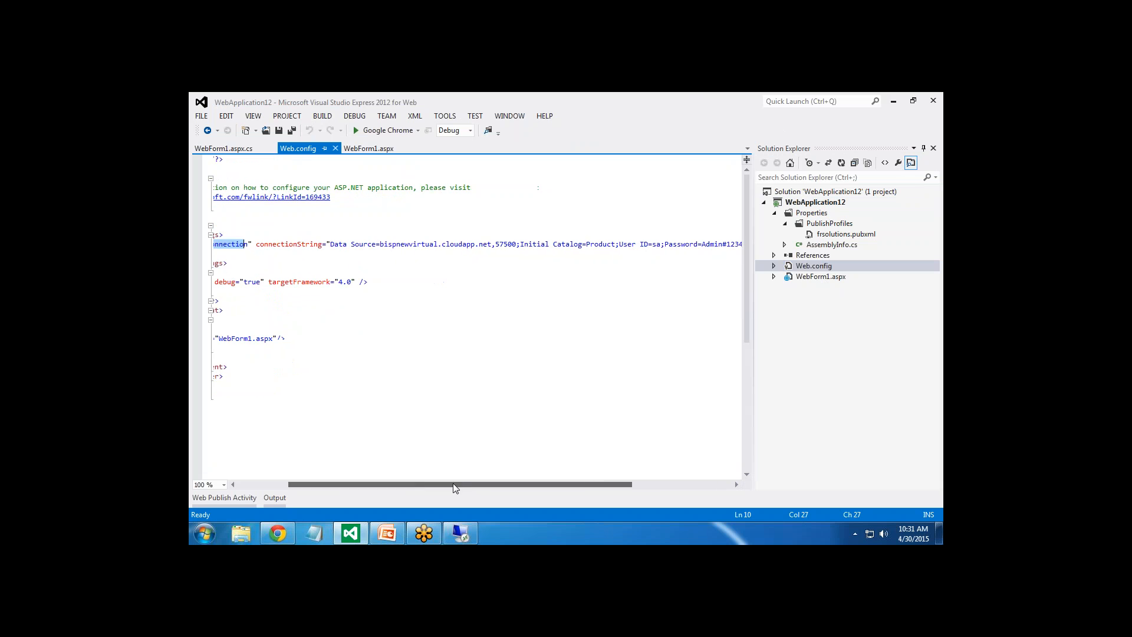
left_click_drag(338, 243, 452, 245)
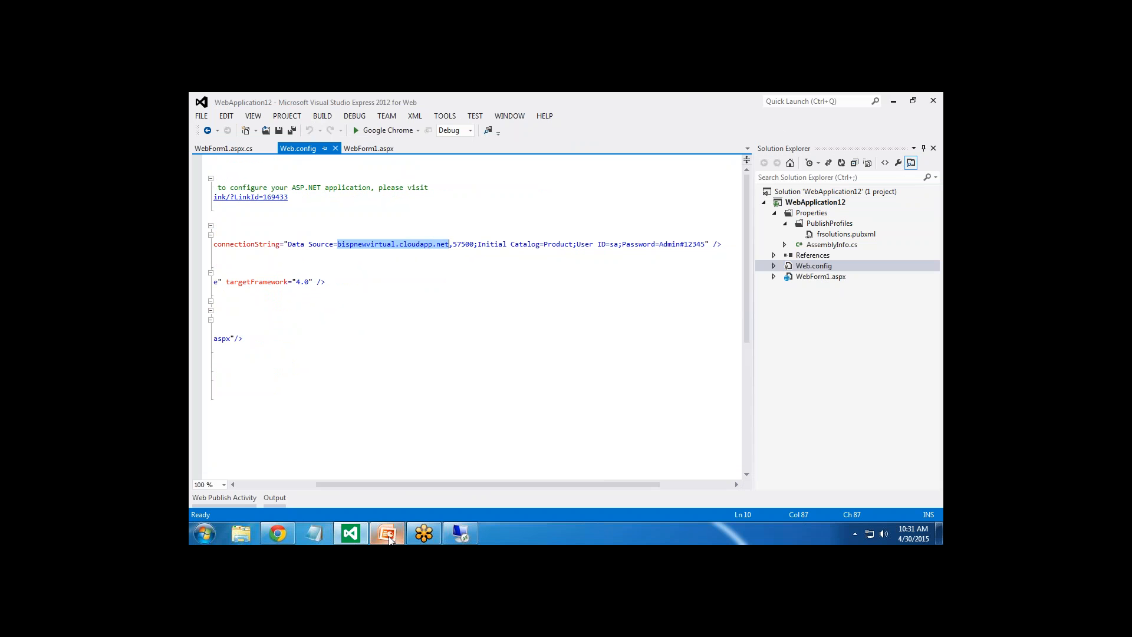
Step: Copy the BispVirtual DNS name from the Azure portal and replace the Data Source host in Web.config with bispvirtual.cloudapp.net
left_click(352, 538)
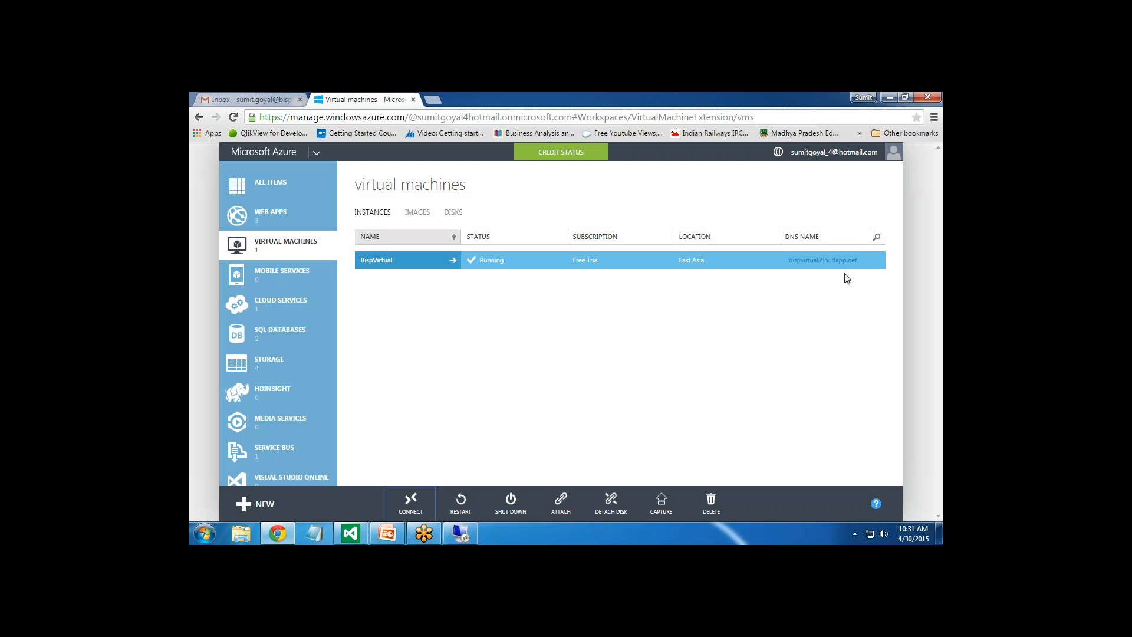
left_click_drag(859, 260, 789, 264)
key("ctrl+c")
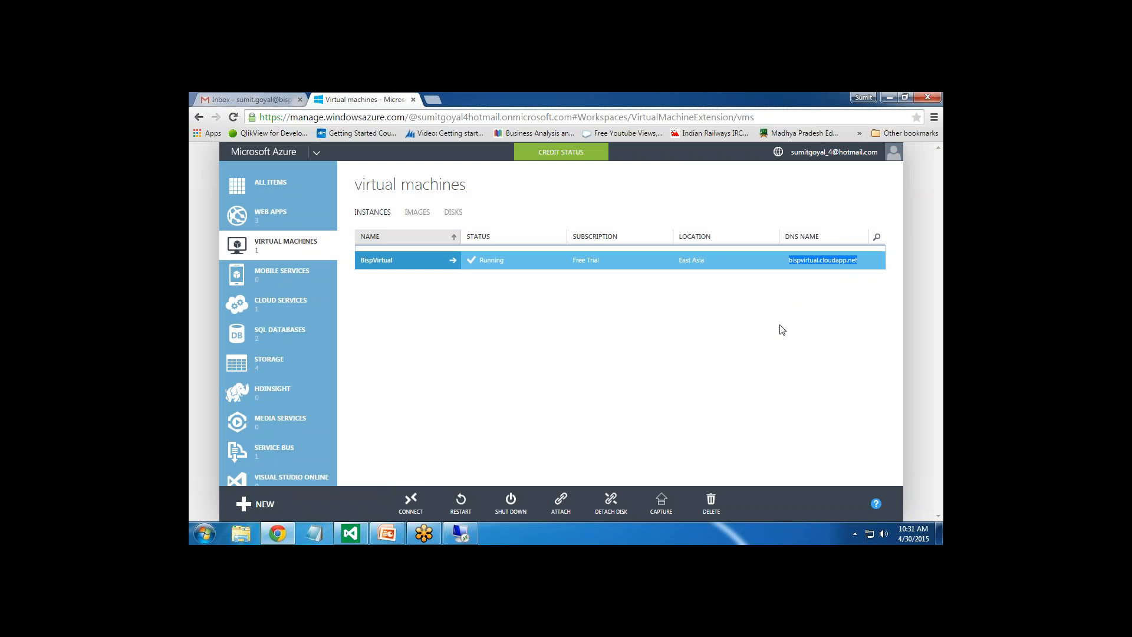
left_click(350, 533)
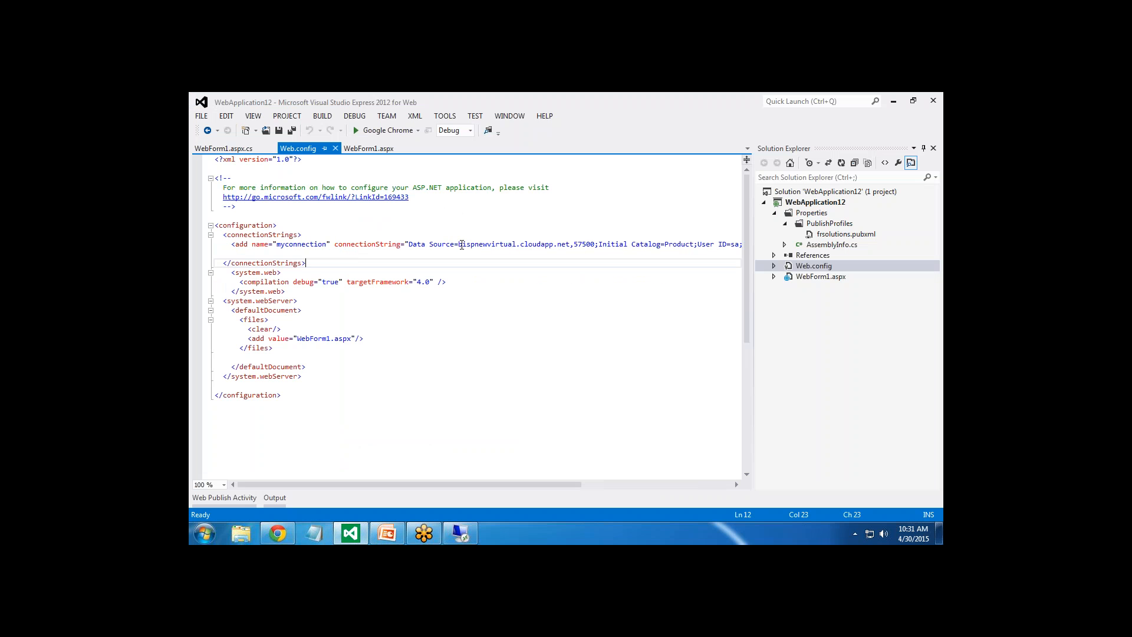
left_click_drag(462, 244, 569, 244)
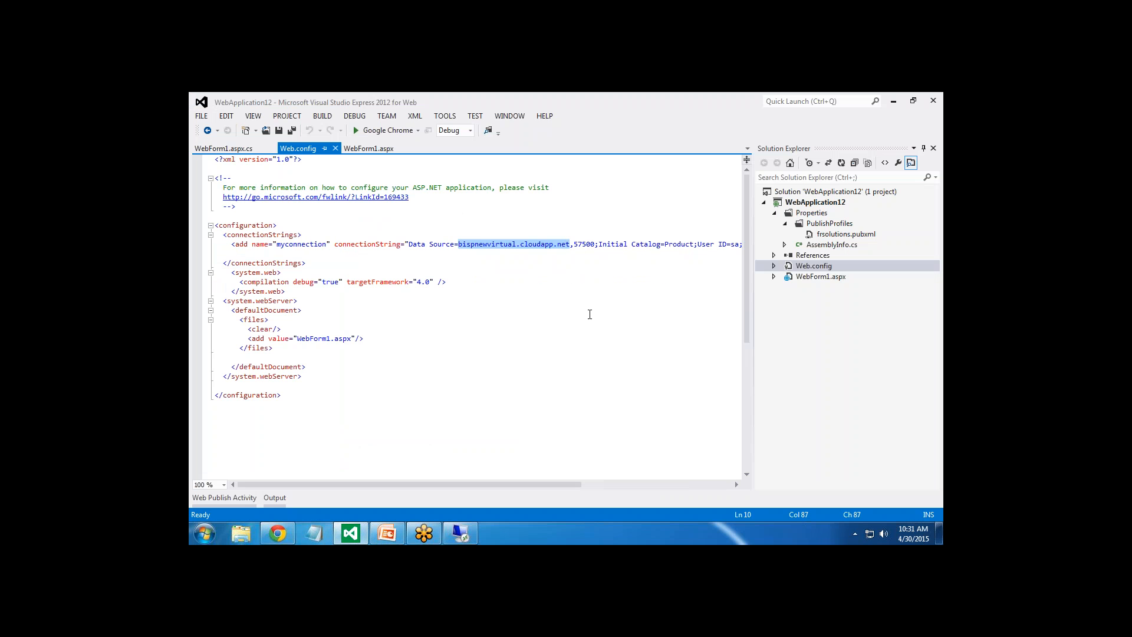
key("ctrl+v")
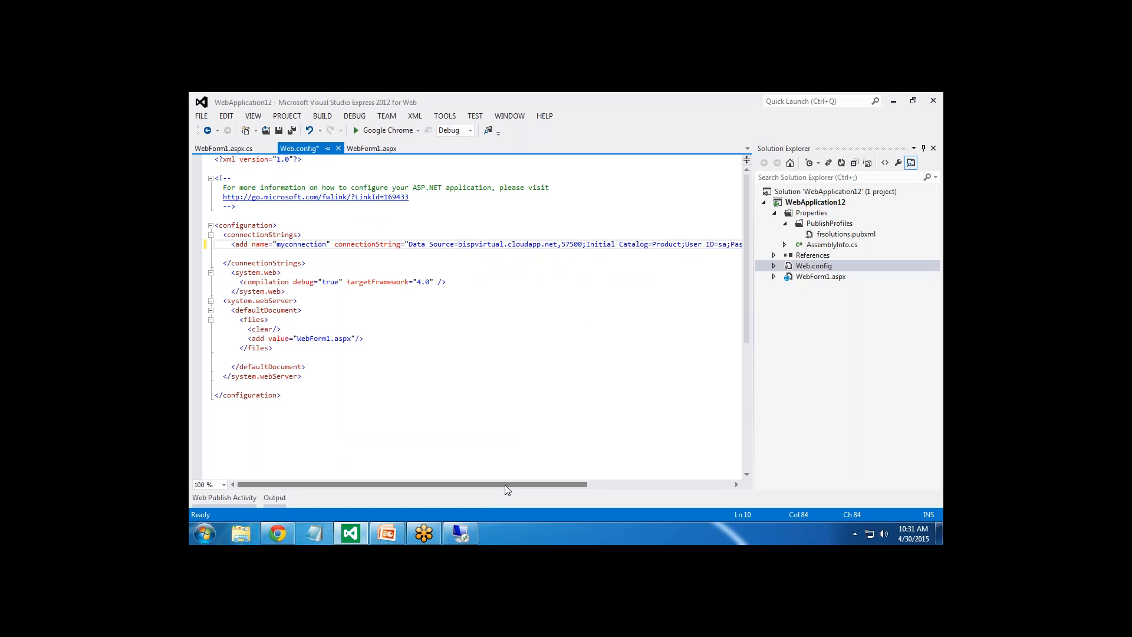
Step: Examine the port number and the Initial Catalog value in the Web.config connection string
left_click_drag(505, 484, 571, 483)
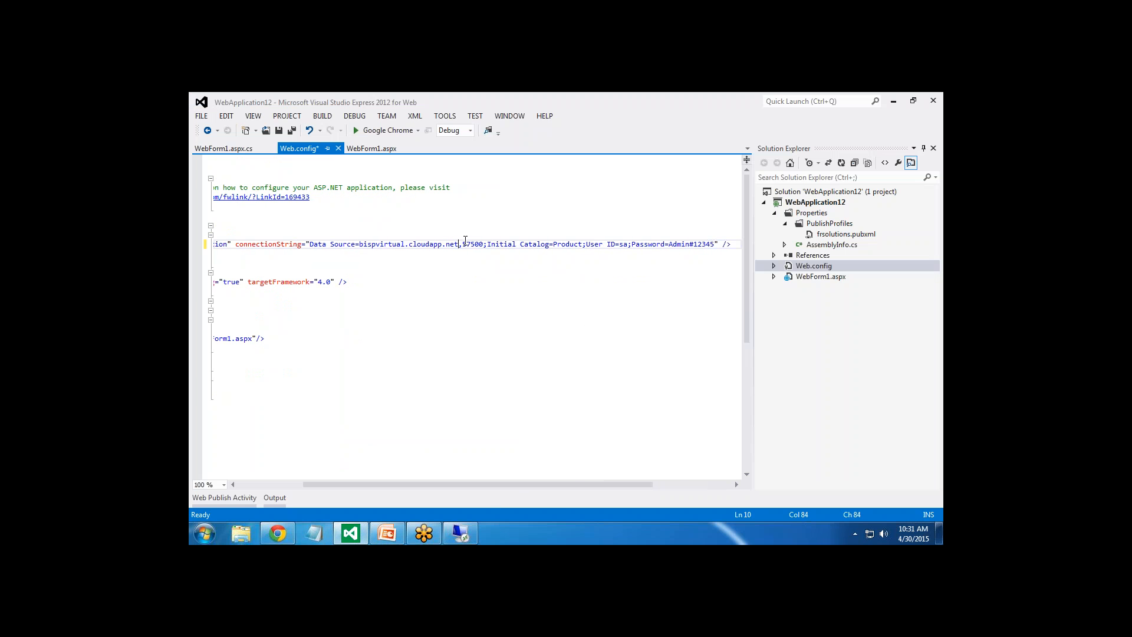
left_click_drag(463, 243, 482, 244)
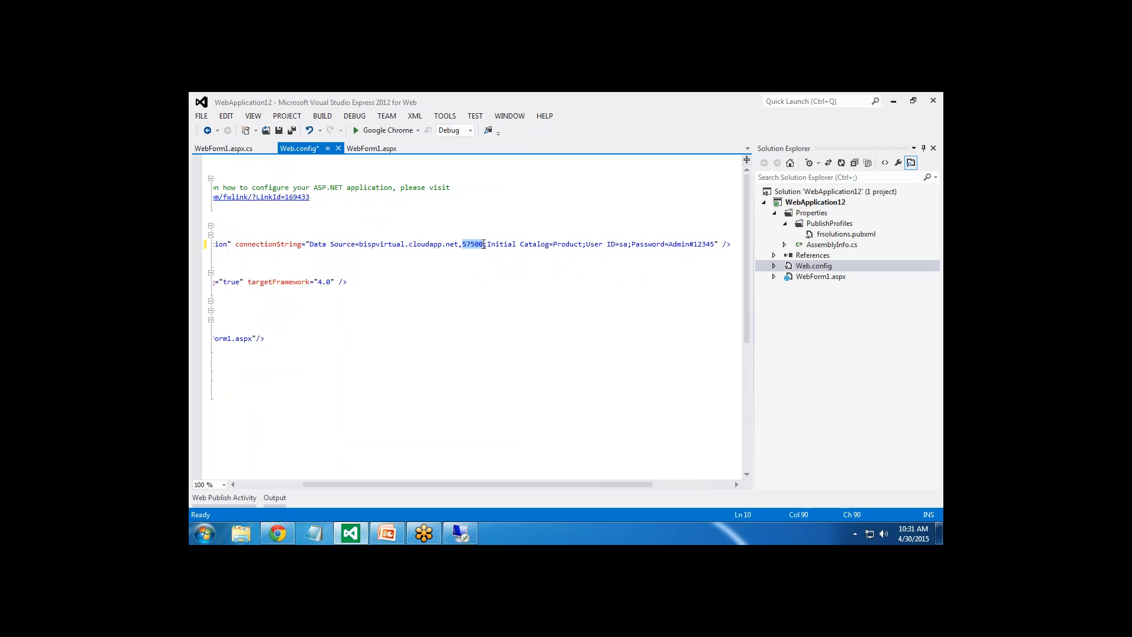
key("Down")
key("Down")
key("Down")
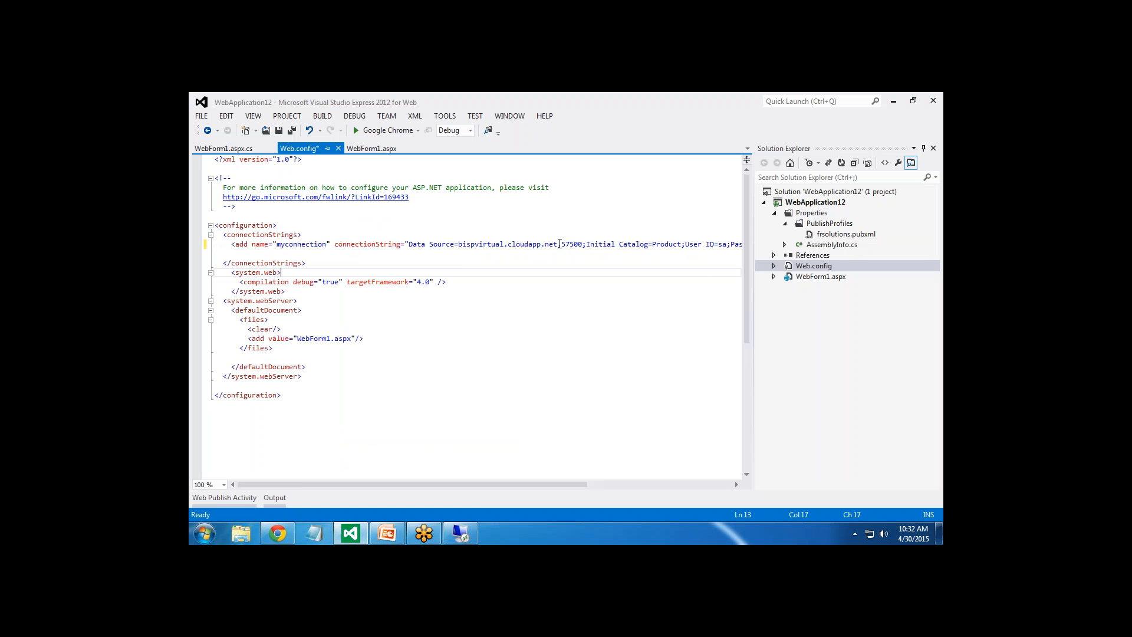
left_click_drag(521, 485, 620, 484)
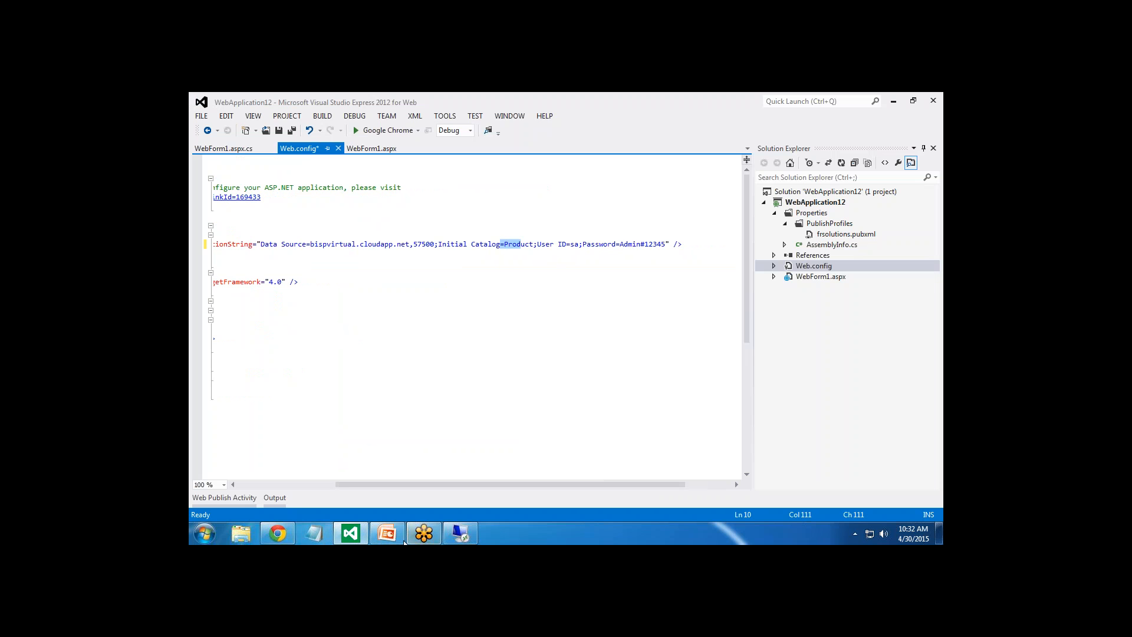
Step: Compare the catalog with the Product database on the virtual machine, and return to Web.config to review the login credentials and remaining settings
left_click(460, 531)
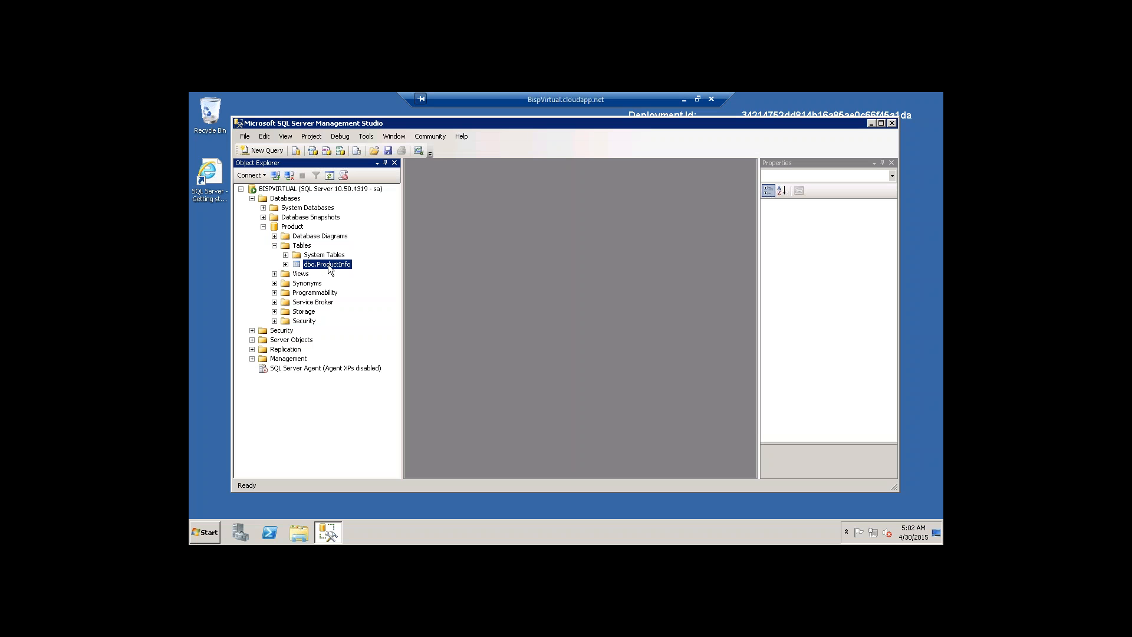
left_click(292, 227)
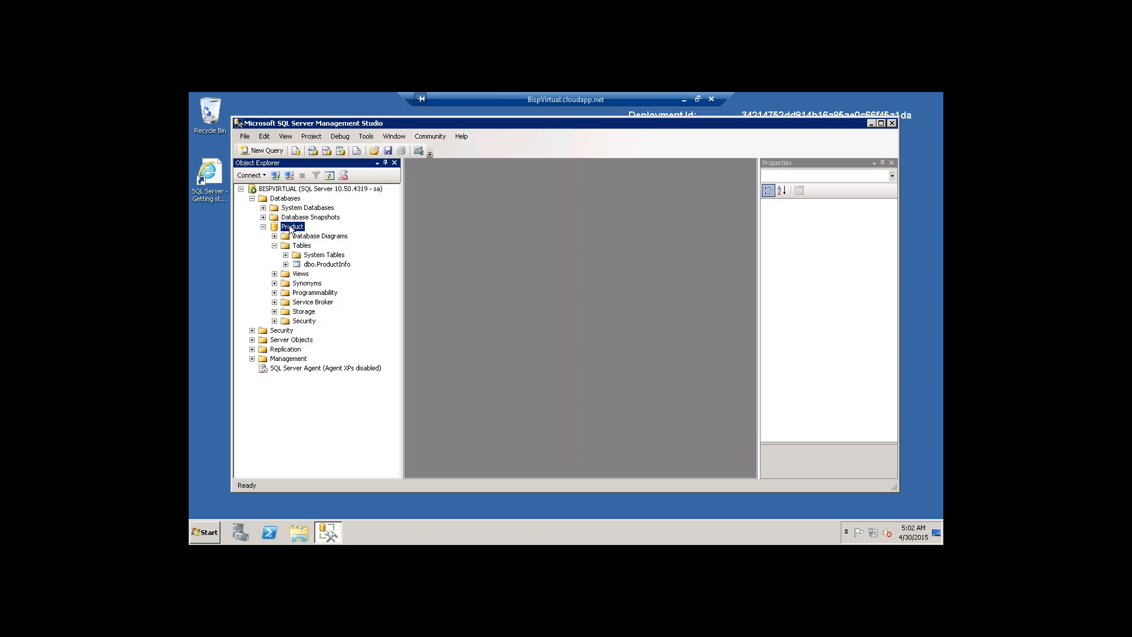
left_click(682, 104)
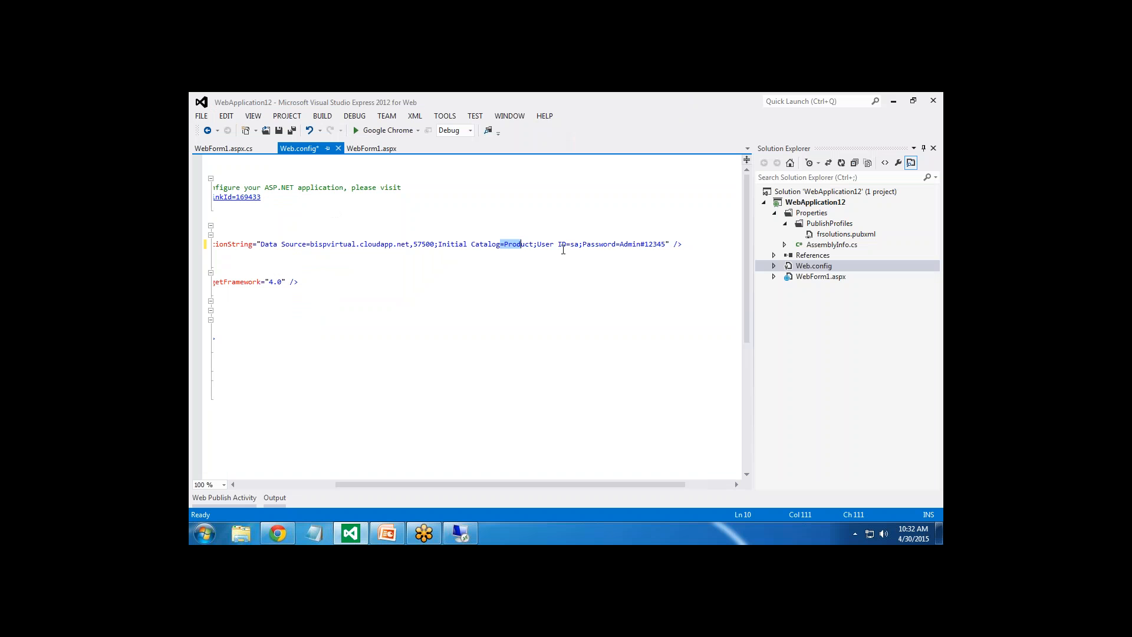
left_click_drag(571, 244, 648, 244)
key("ctrl+z")
left_click(571, 290)
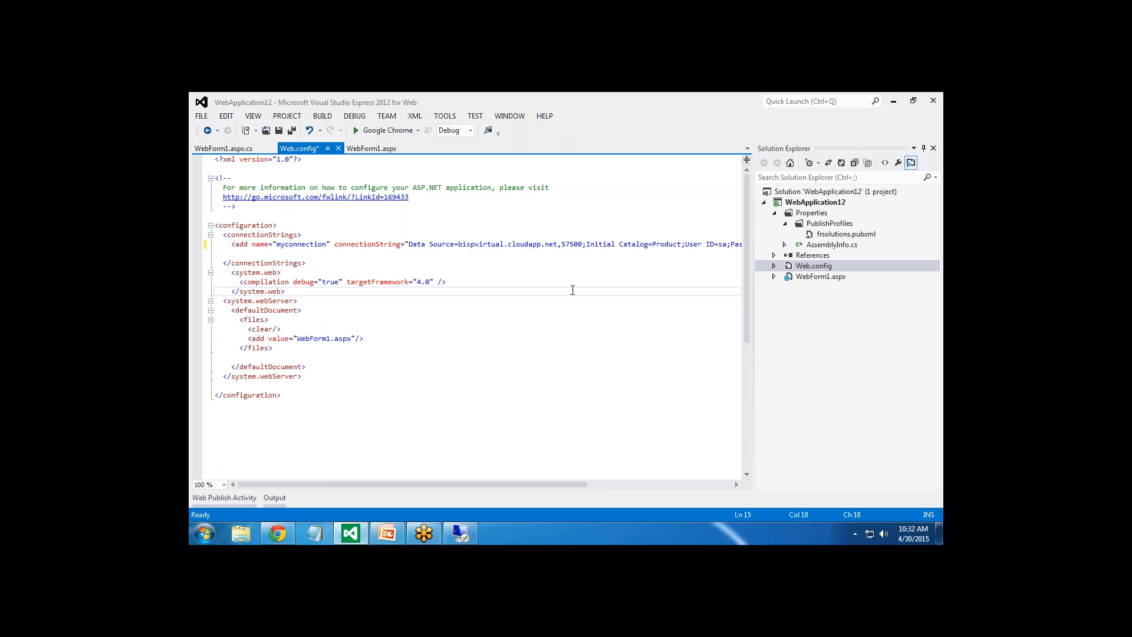
scroll(414, 409, "down", 5)
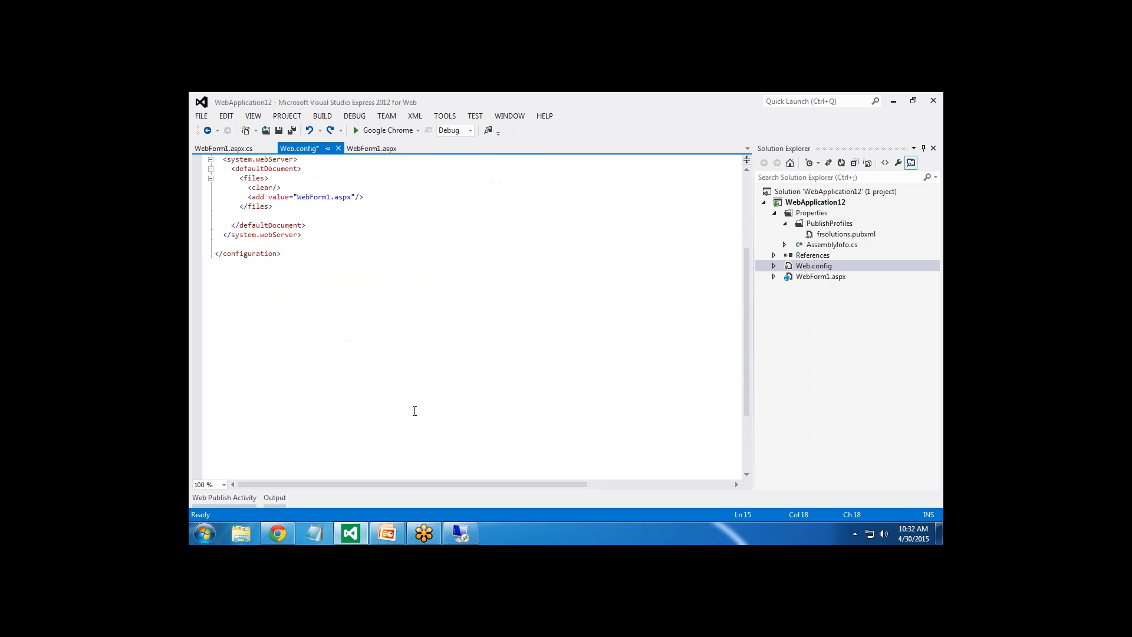
scroll(415, 411, "up", 5)
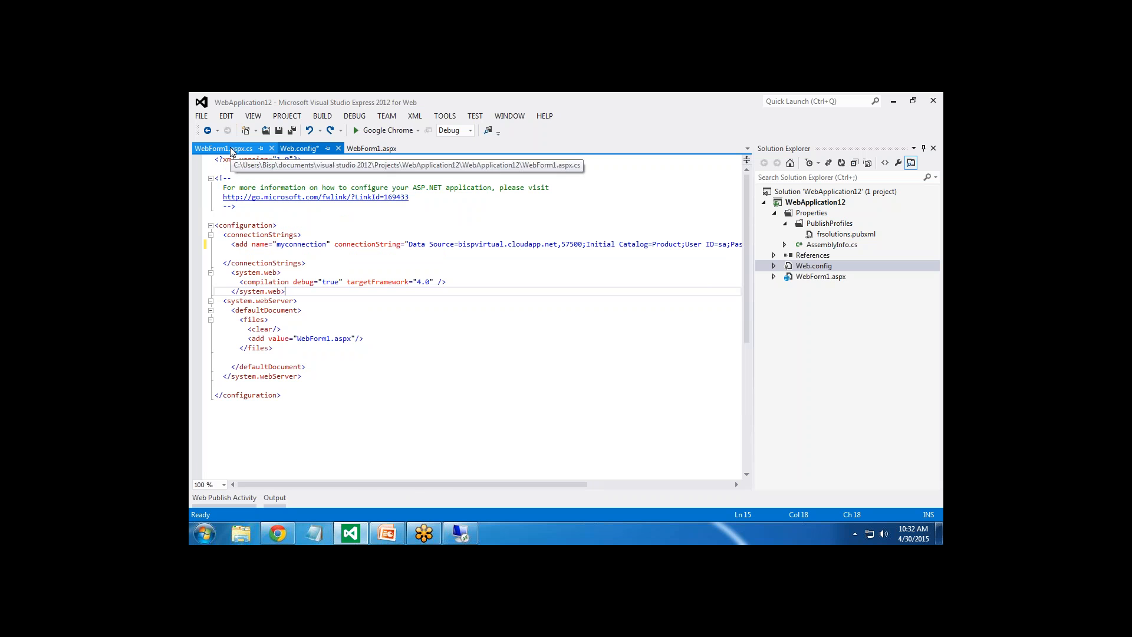
Step: Open the Save button's Button1_Click code from WebForm1.aspx and examine the ProductInfo insert query, the alert and the text box clearing
left_click(377, 149)
double_click(291, 220)
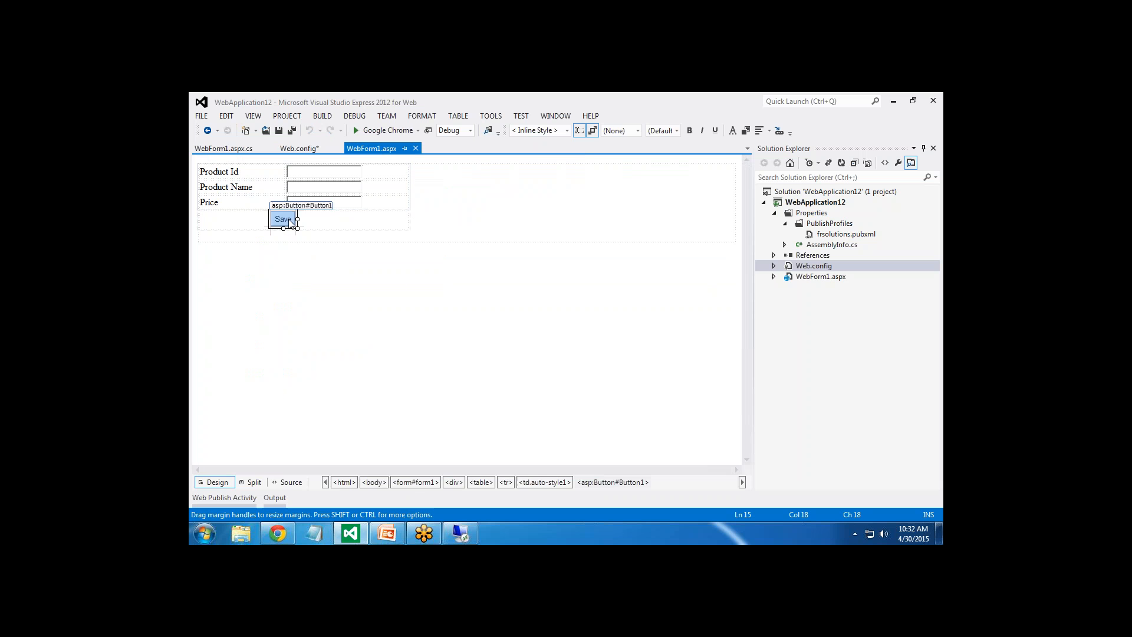
left_click_drag(275, 267, 298, 333)
left_click(400, 352)
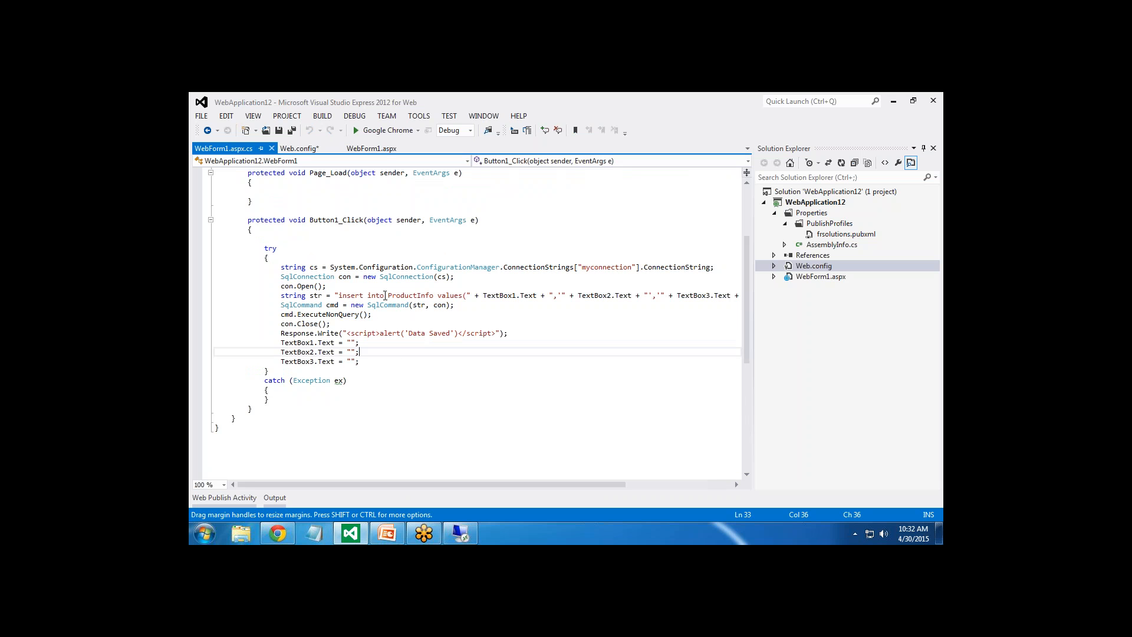
left_click_drag(388, 295, 421, 296)
left_click_drag(491, 295, 698, 296)
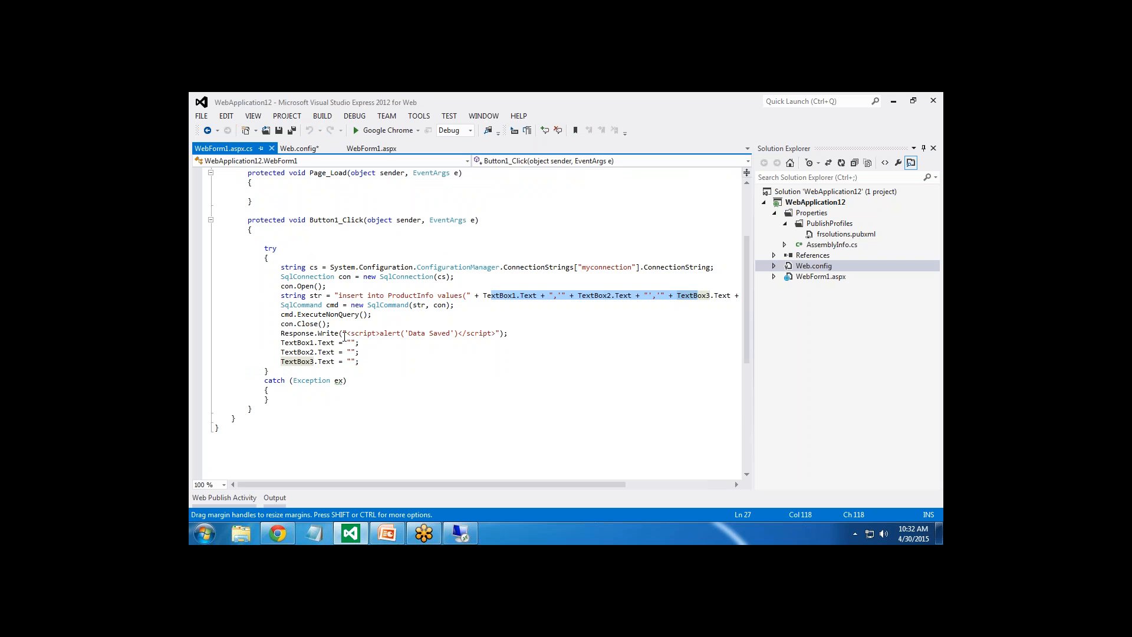
left_click_drag(342, 333, 497, 335)
left_click(473, 361)
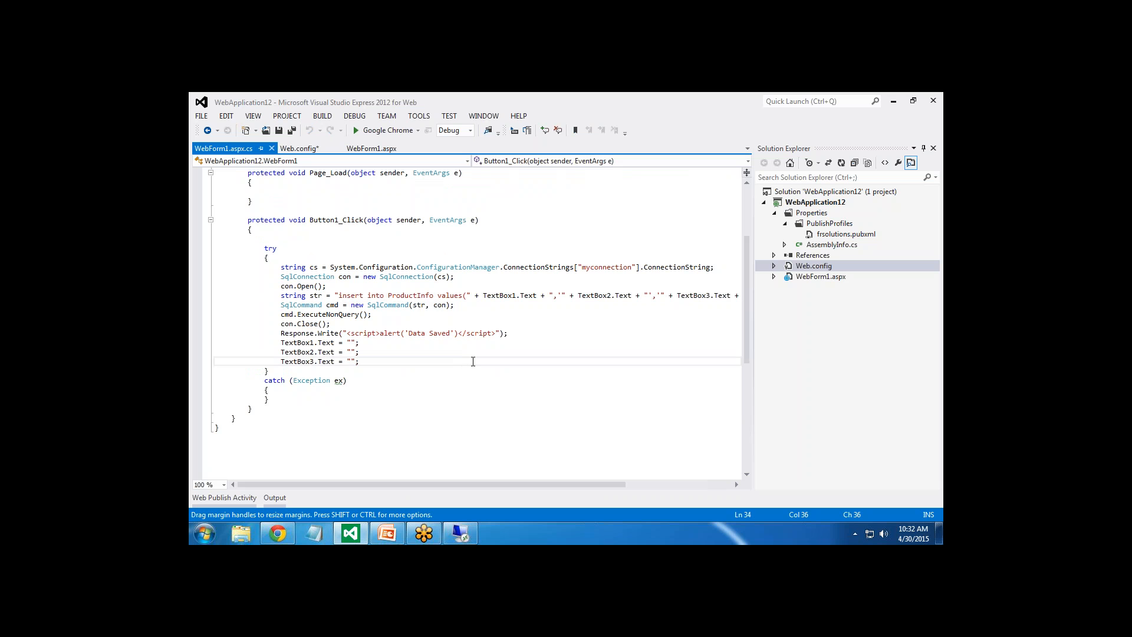
left_click_drag(276, 344, 363, 364)
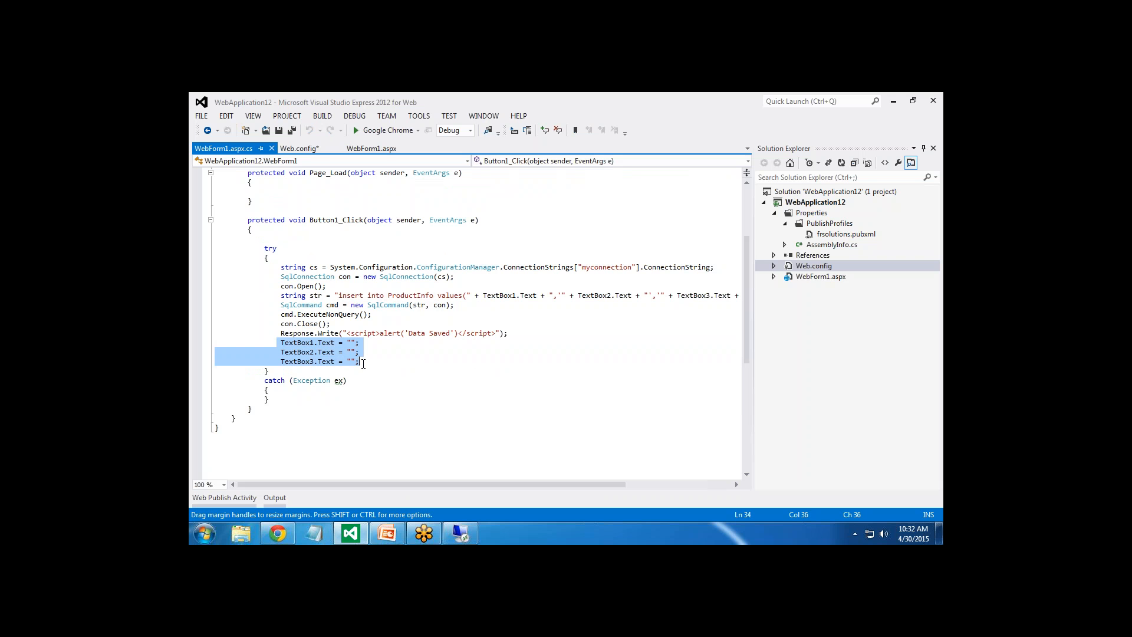
left_click(934, 289)
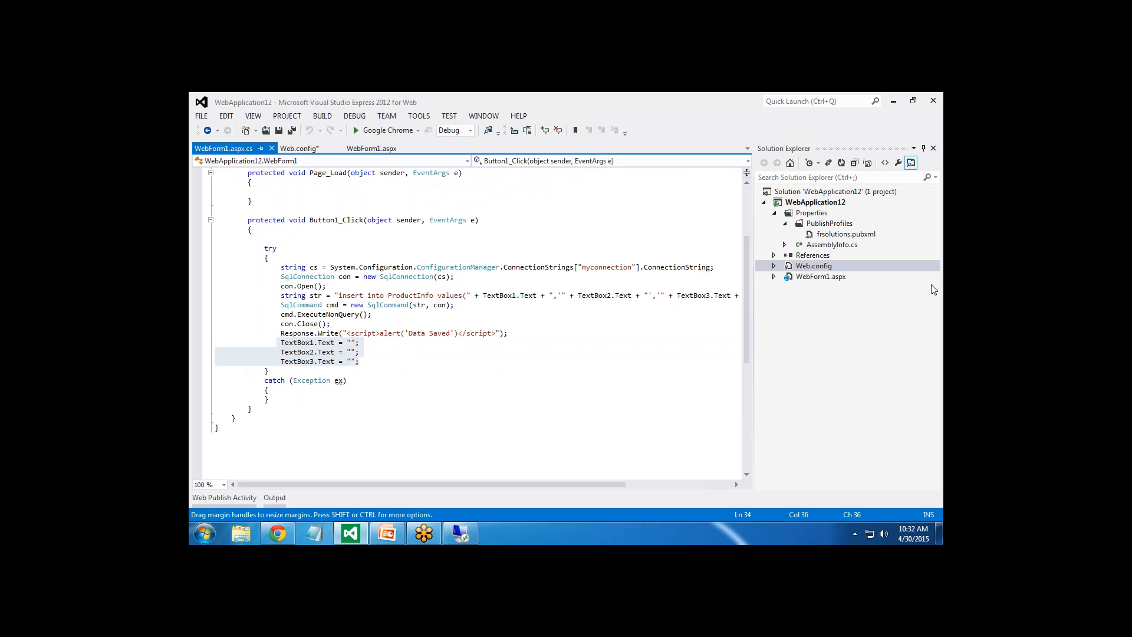
left_click(934, 289)
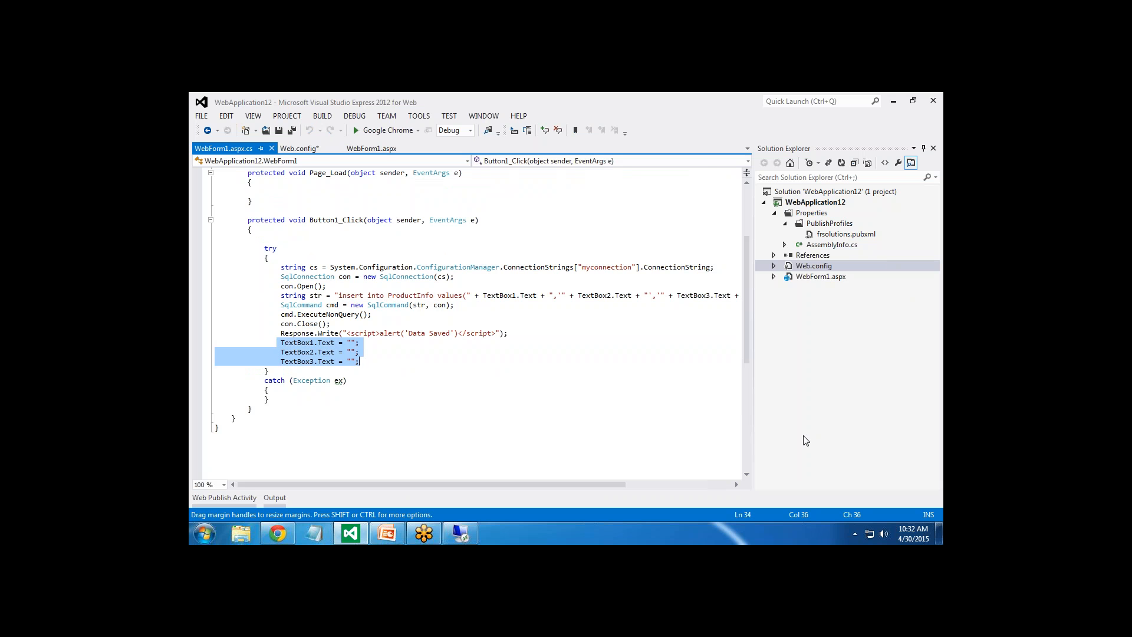
left_click(820, 448)
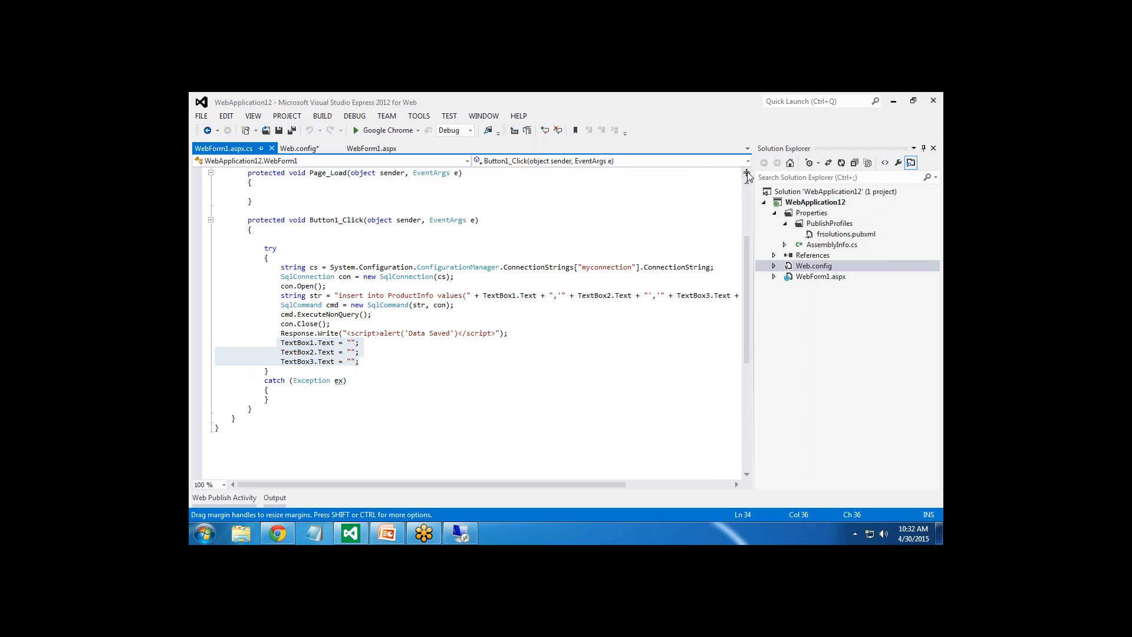
Step: Start publishing the WebApplication12 project with the frsolutions profile and generate a preview of the file changes
left_click(804, 203)
right_click(804, 203)
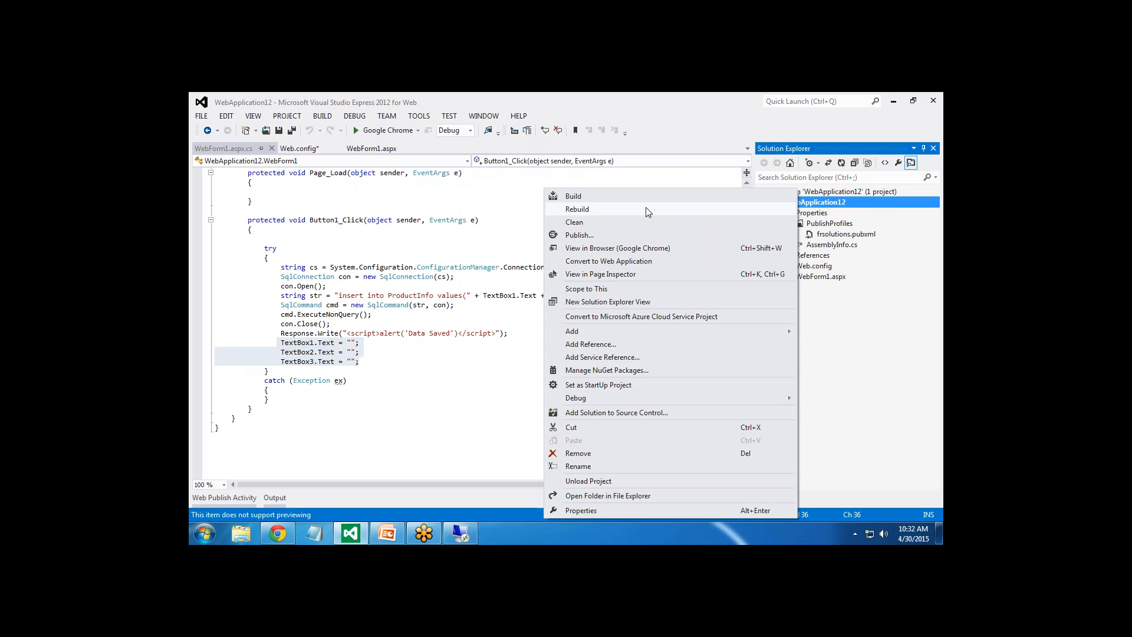
left_click(578, 235)
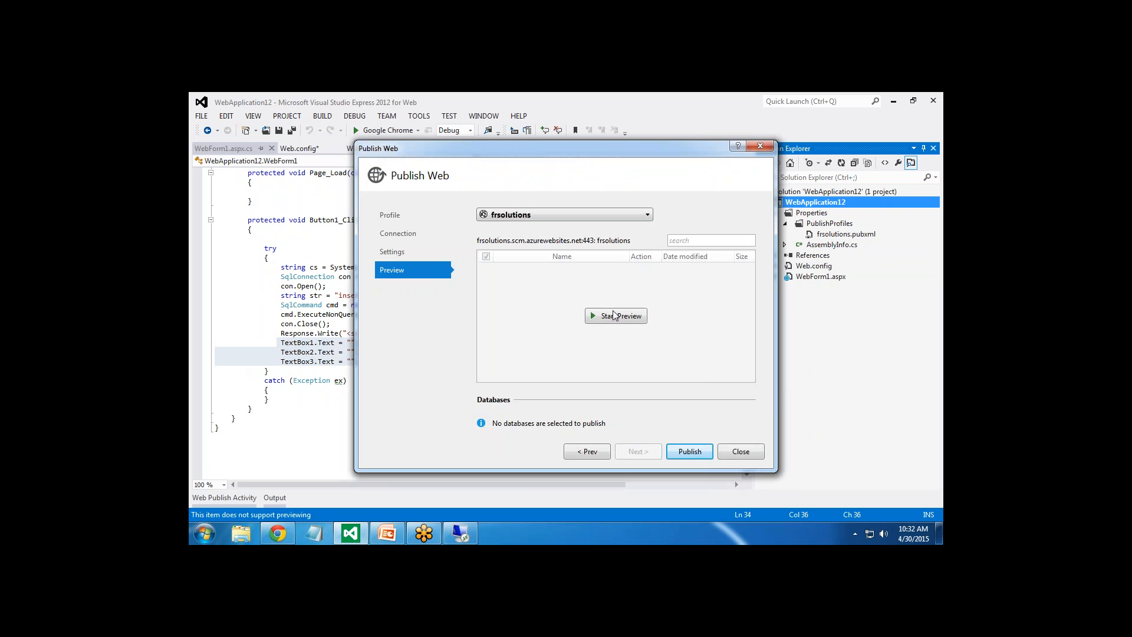
left_click(617, 316)
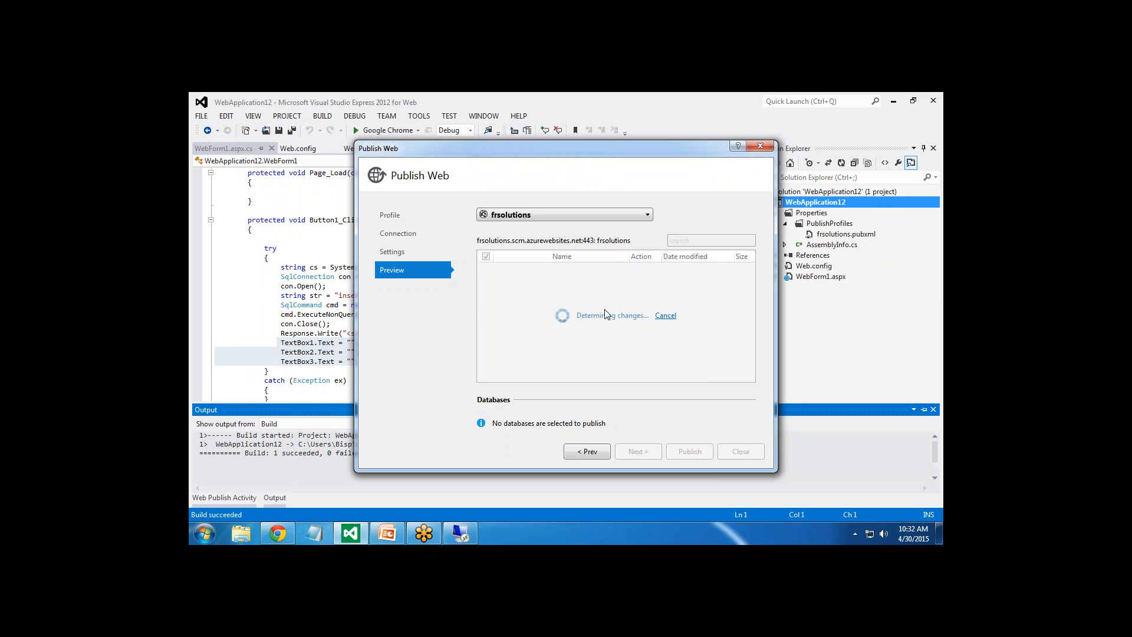
Step: Check the frsolutions entry among the web apps in the Azure portal, and publish the previewed Web.config update to that site
left_click(351, 534)
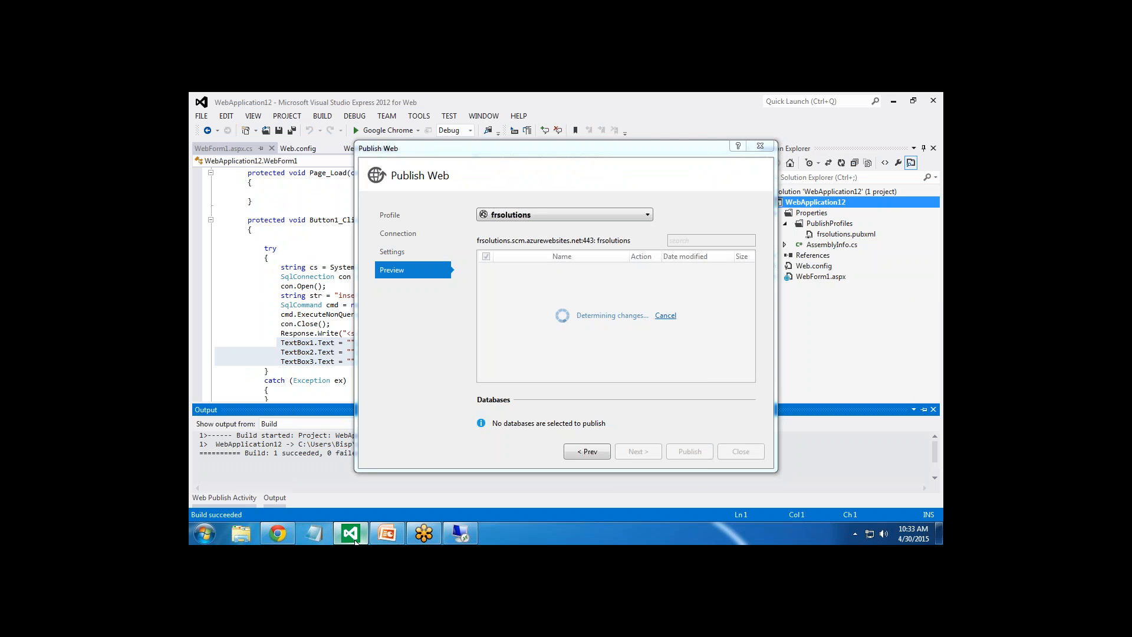
left_click(278, 534)
left_click(263, 226)
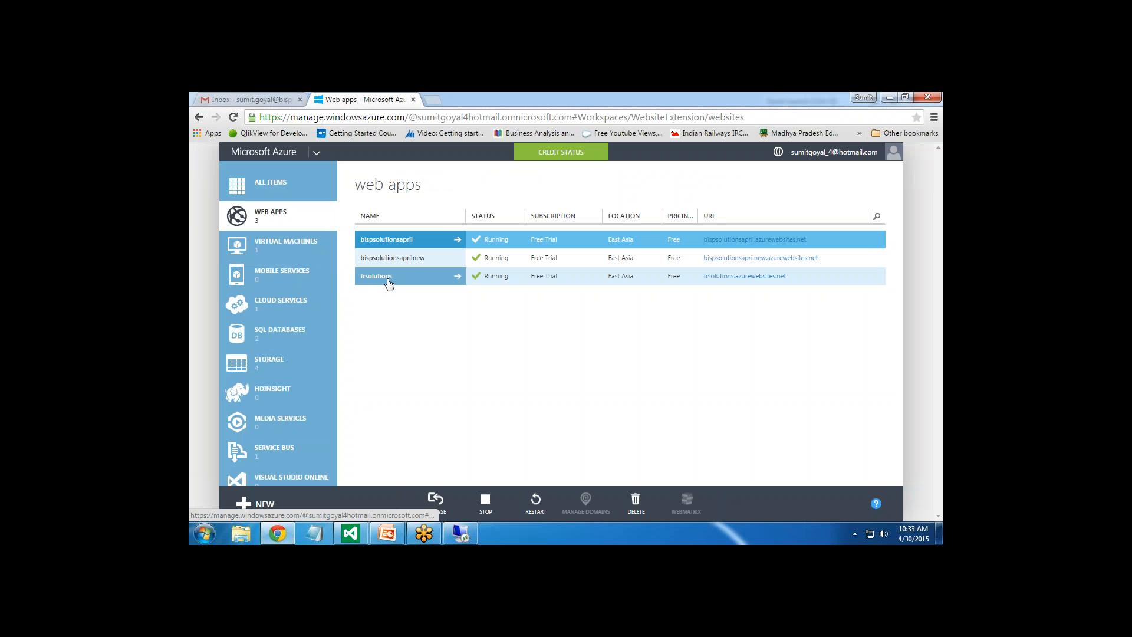
left_click(358, 536)
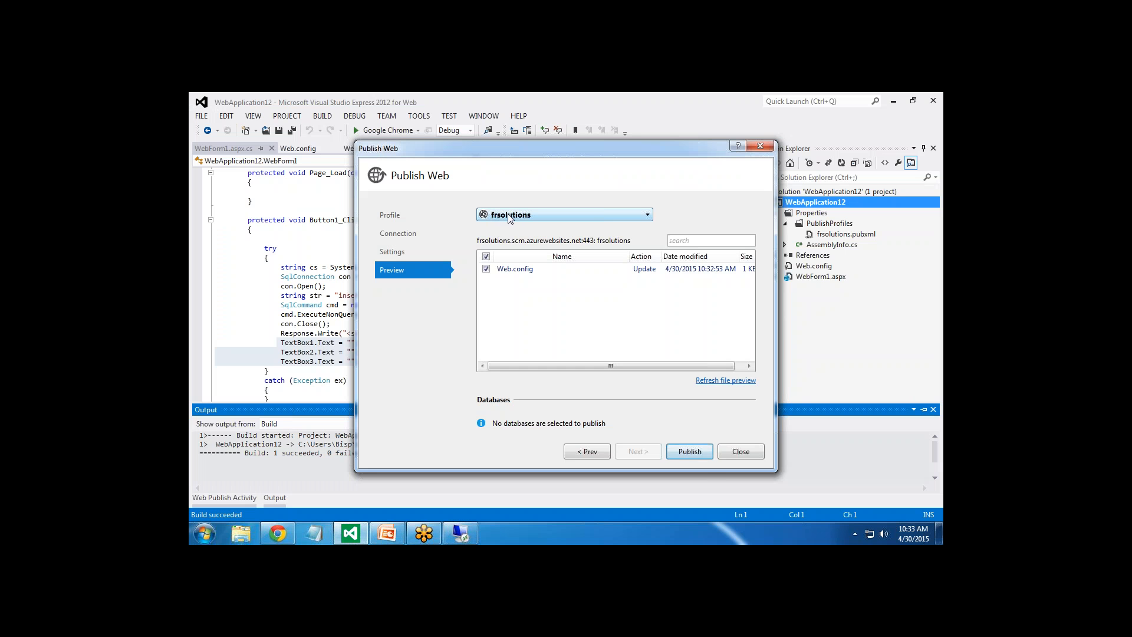
left_click(690, 452)
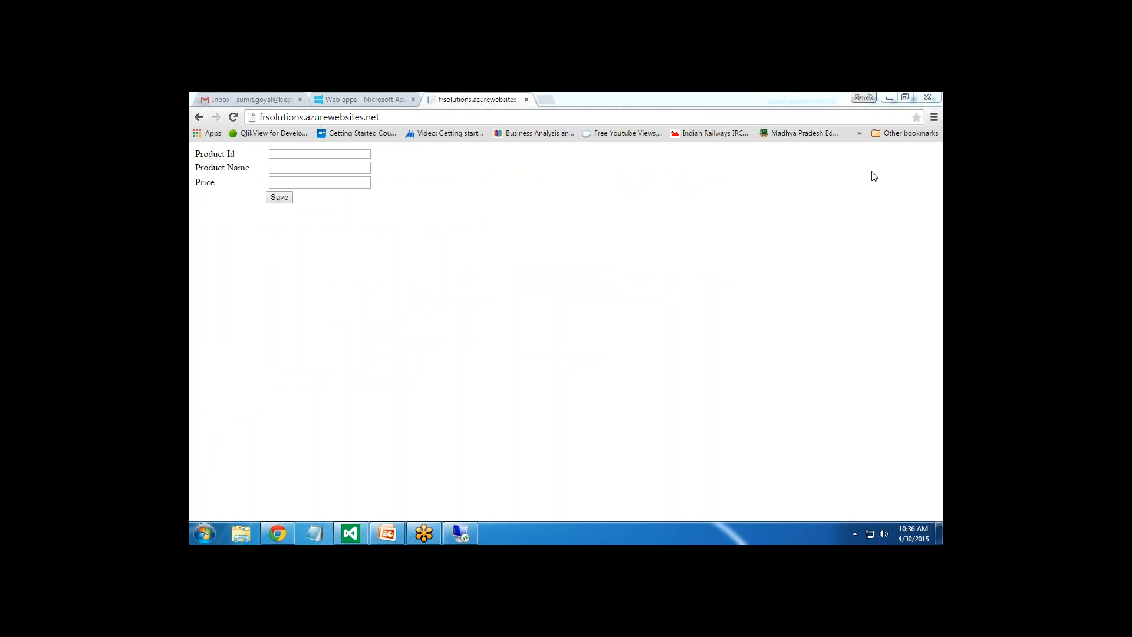
Step: Save a product with Product Id 101, Product Name FootBall and Price 1500 through the published form, and dismiss the alert
left_click(293, 155)
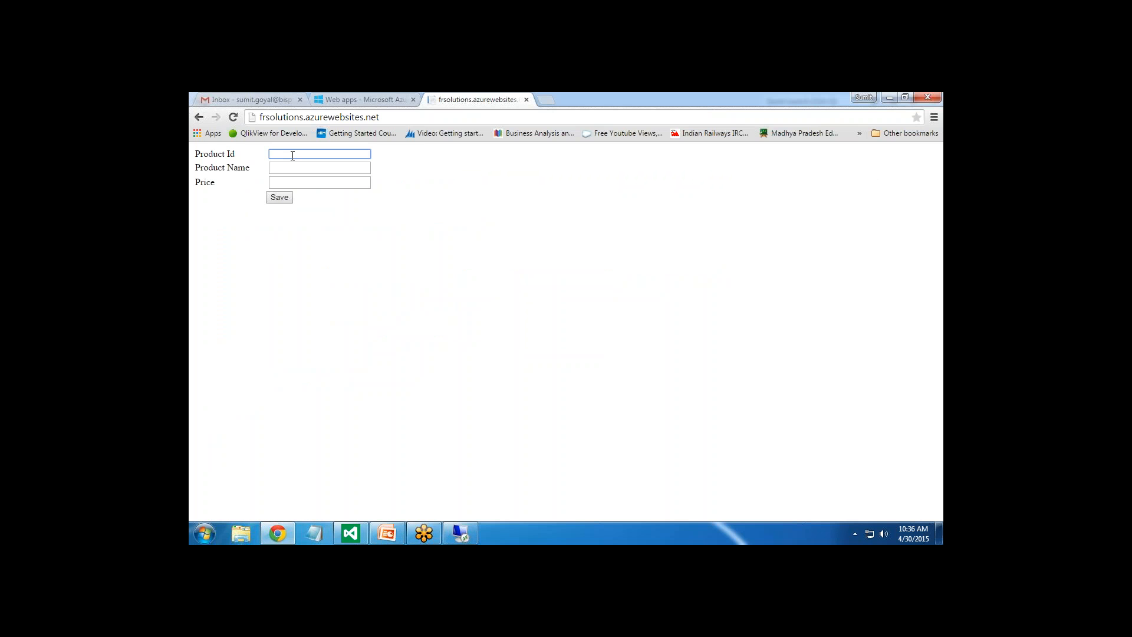
type("101")
key("Tab")
type("Fo")
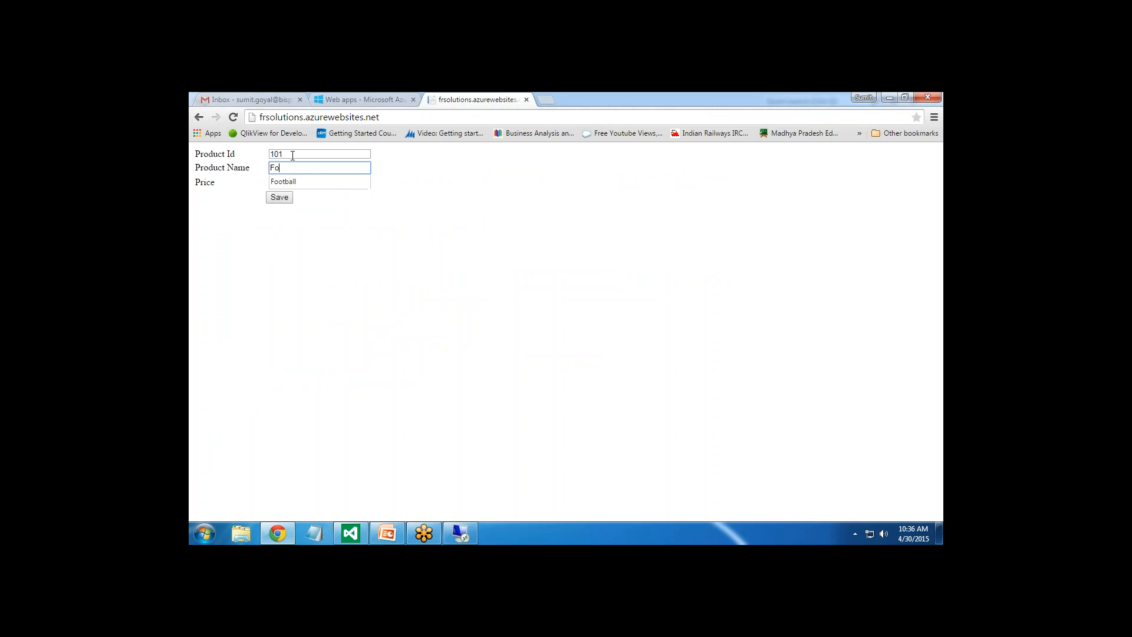
type("otb")
type("Ball")
key("Tab")
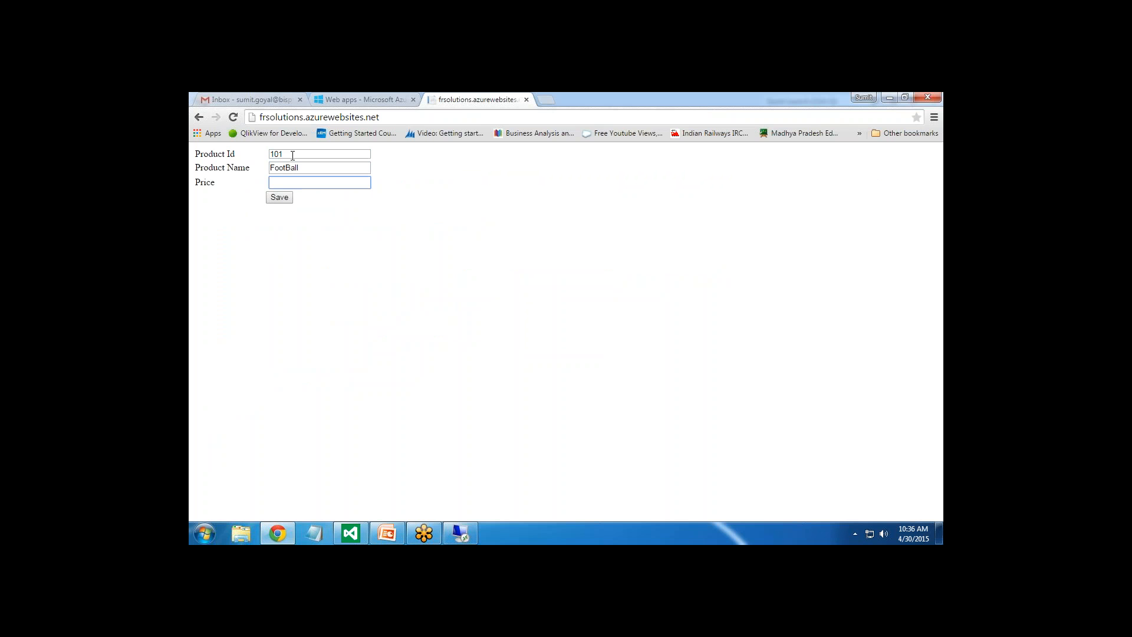
type("1500")
left_click(280, 199)
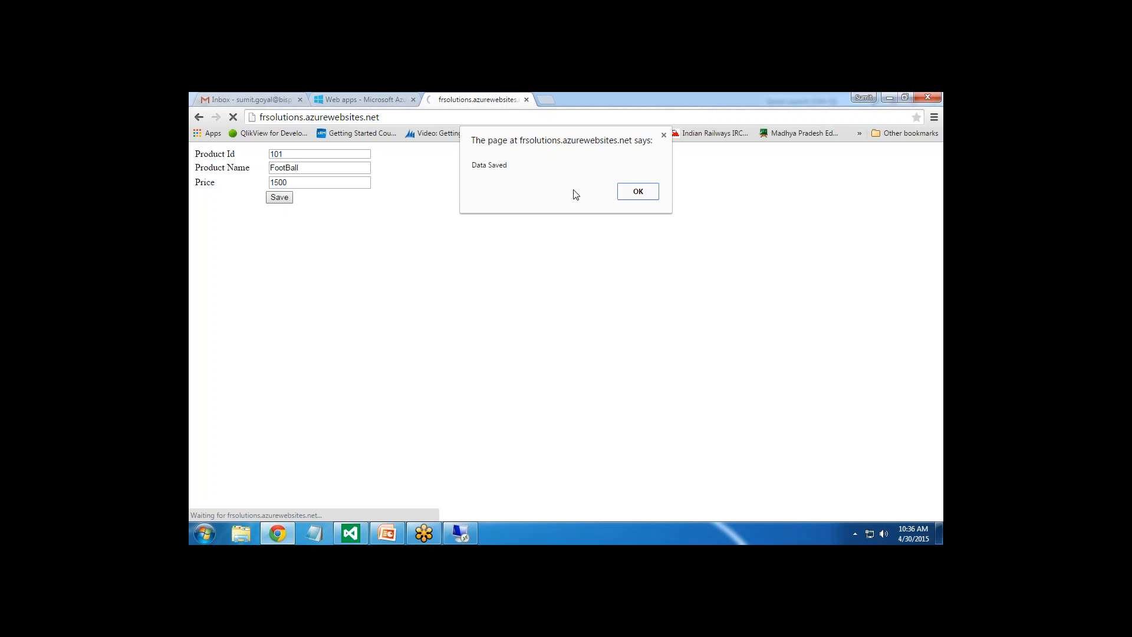
left_click(648, 193)
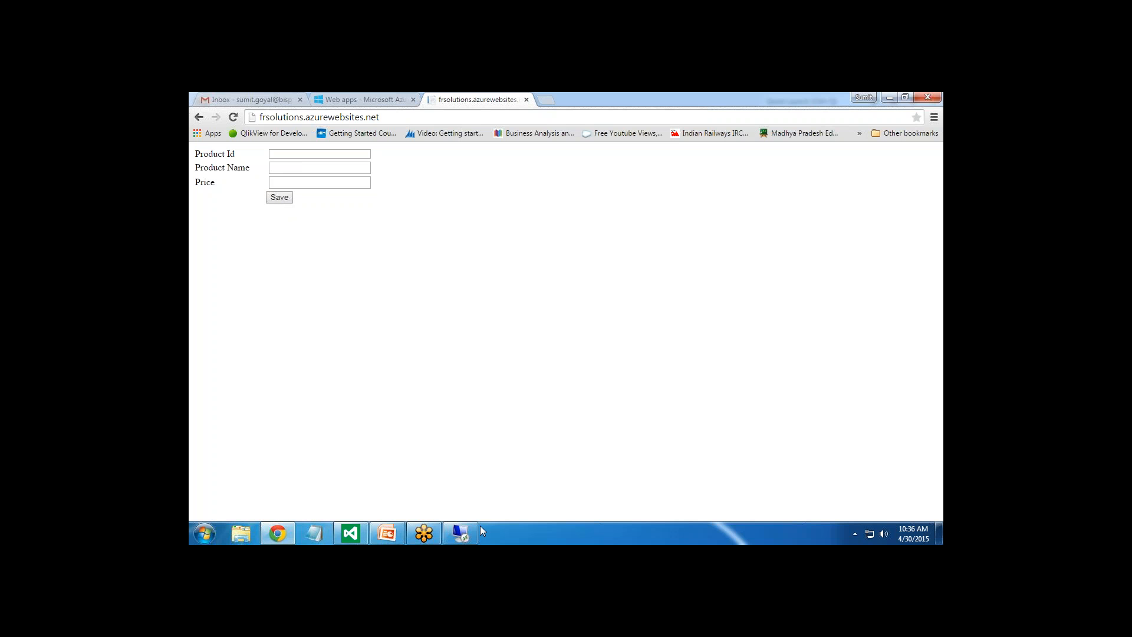
Step: Query the top 1000 rows of dbo.ProductInfo on the BispVirtual machine to check the saved product, and switch back to the PowerPoint presentation
left_click(461, 533)
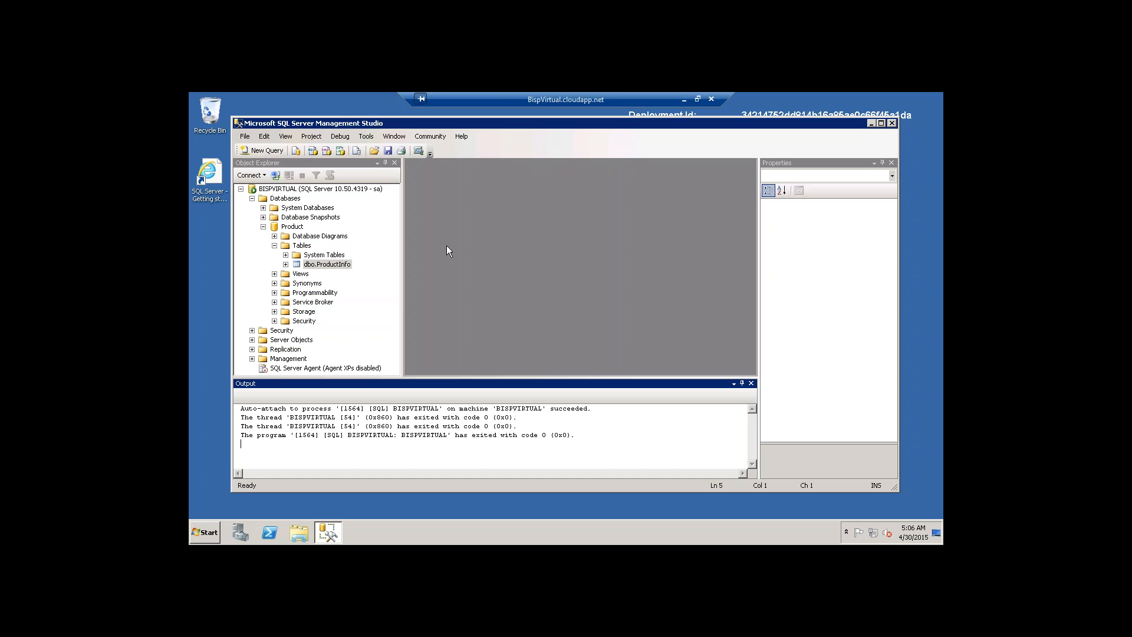
right_click(328, 266)
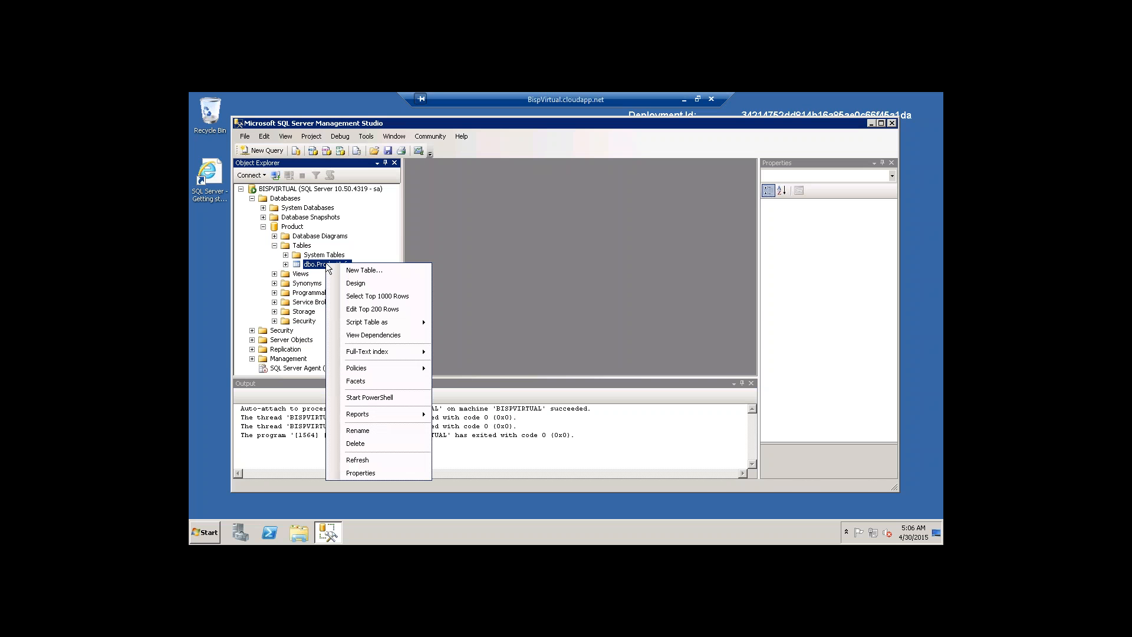
left_click(366, 295)
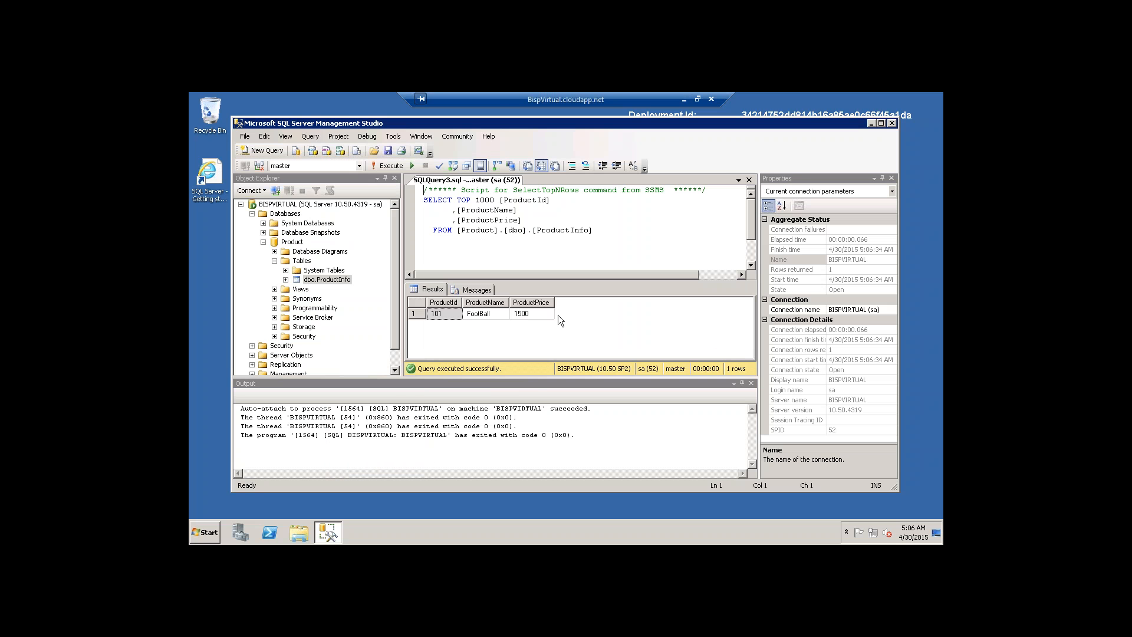
left_click(553, 316)
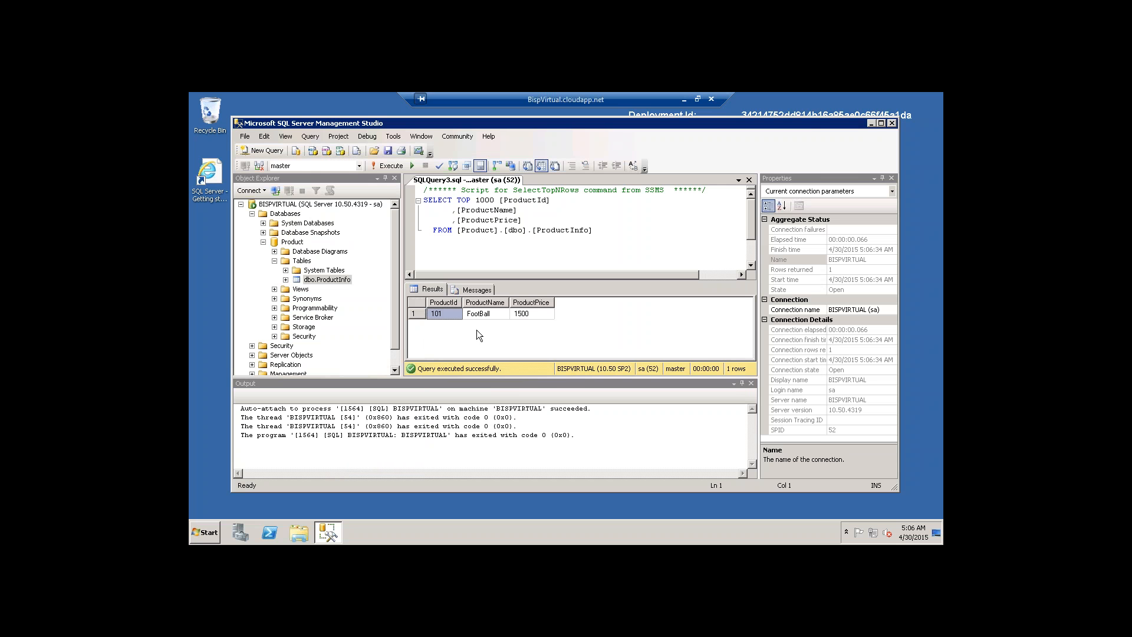
left_click(684, 99)
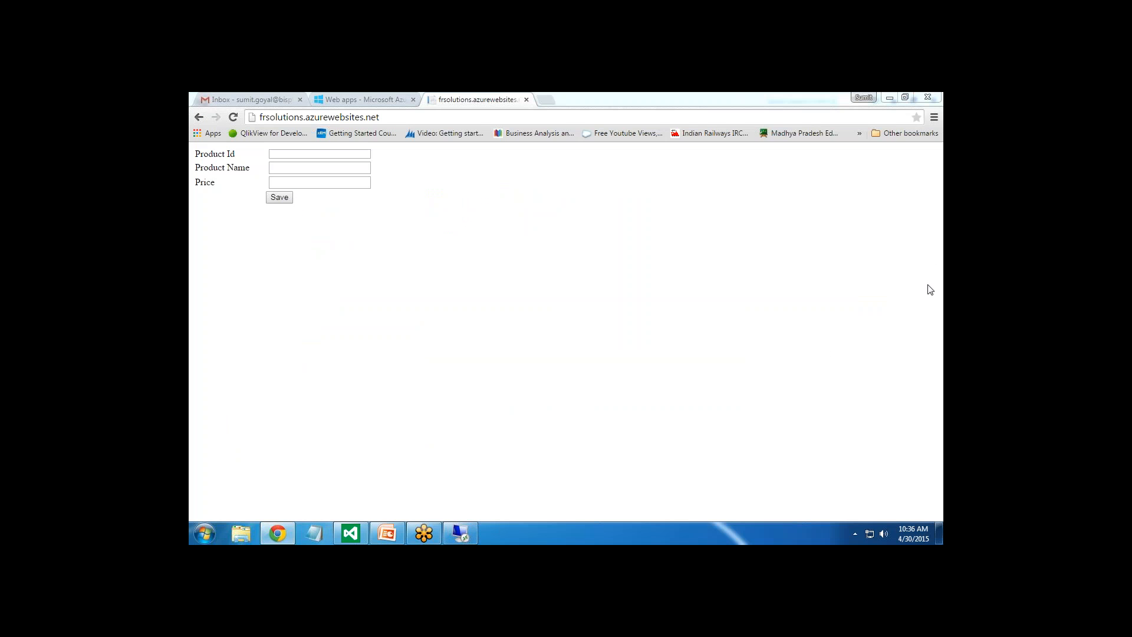
left_click(388, 533)
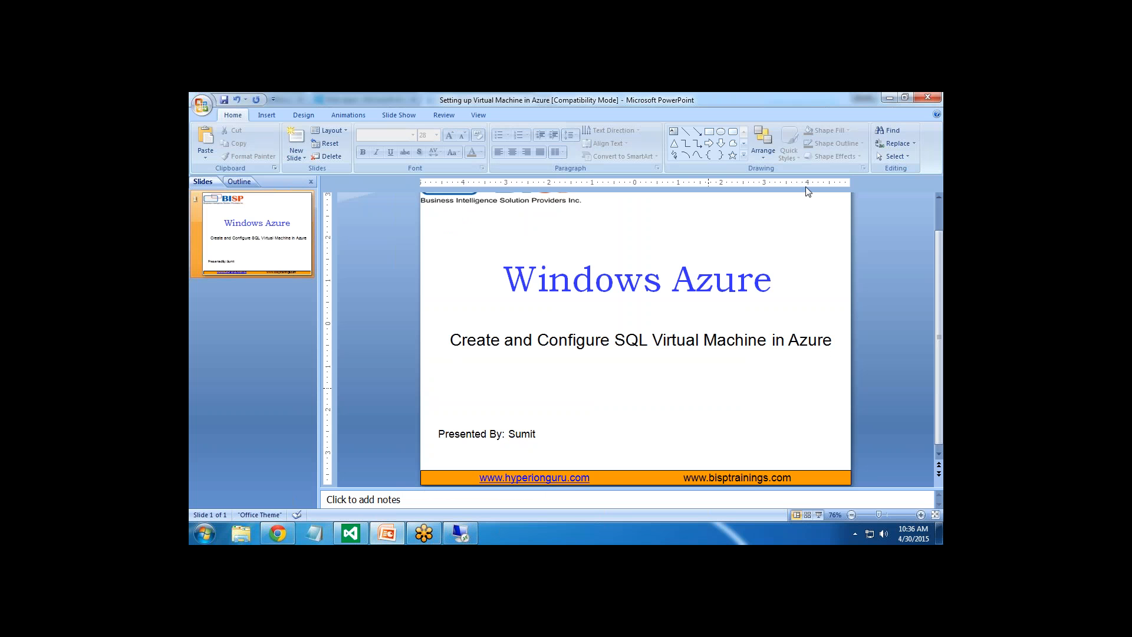